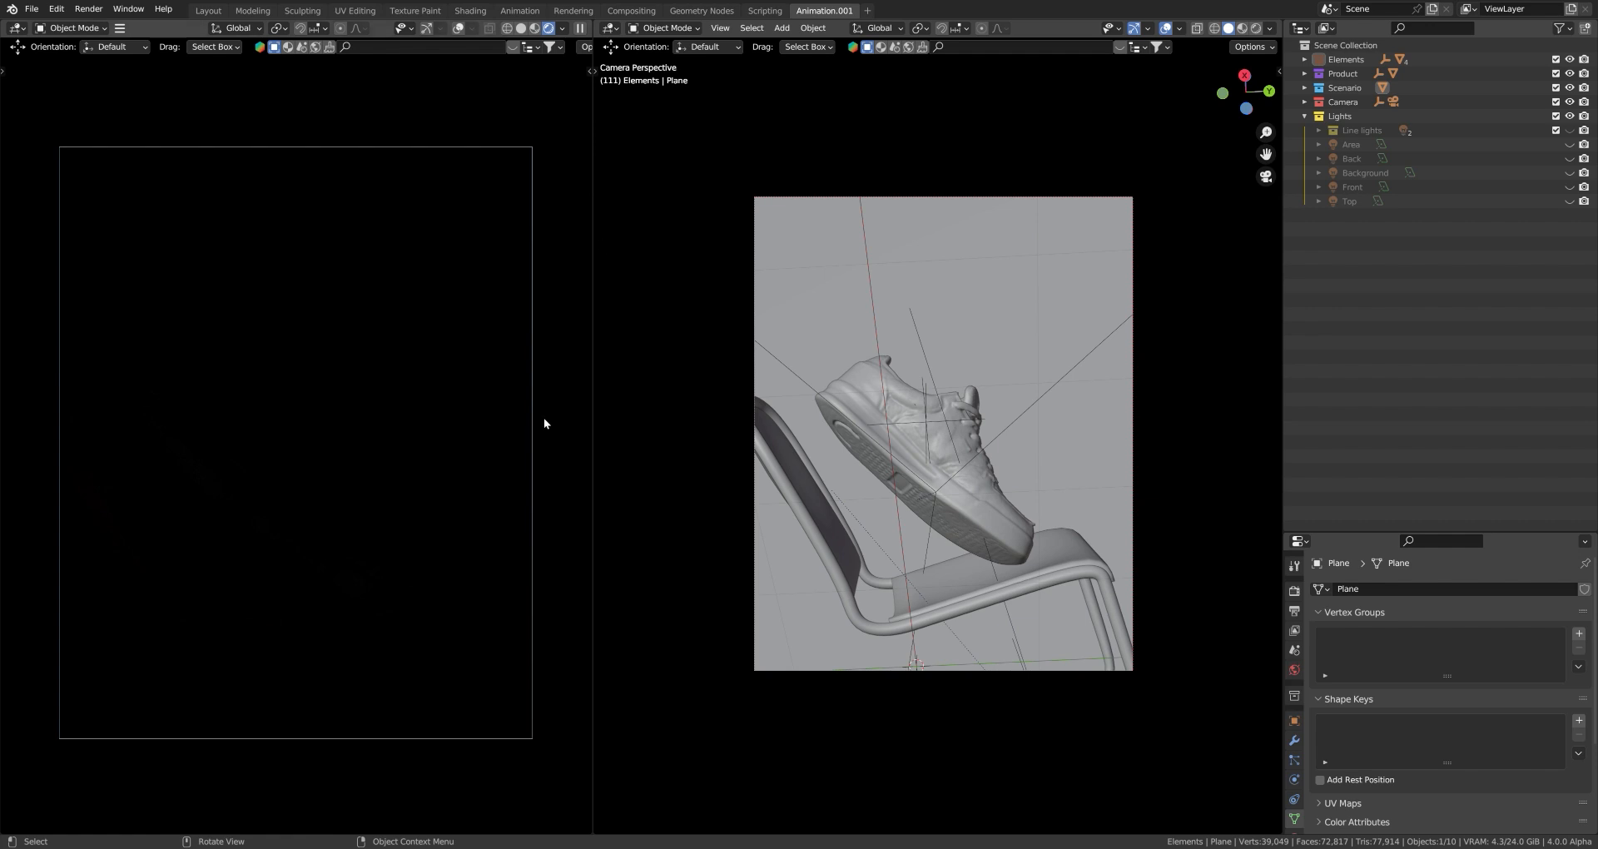
- Expand the Elements collection, review the parts under Chair, and select the Chair empty
middle_drag(899, 420, 957, 540)
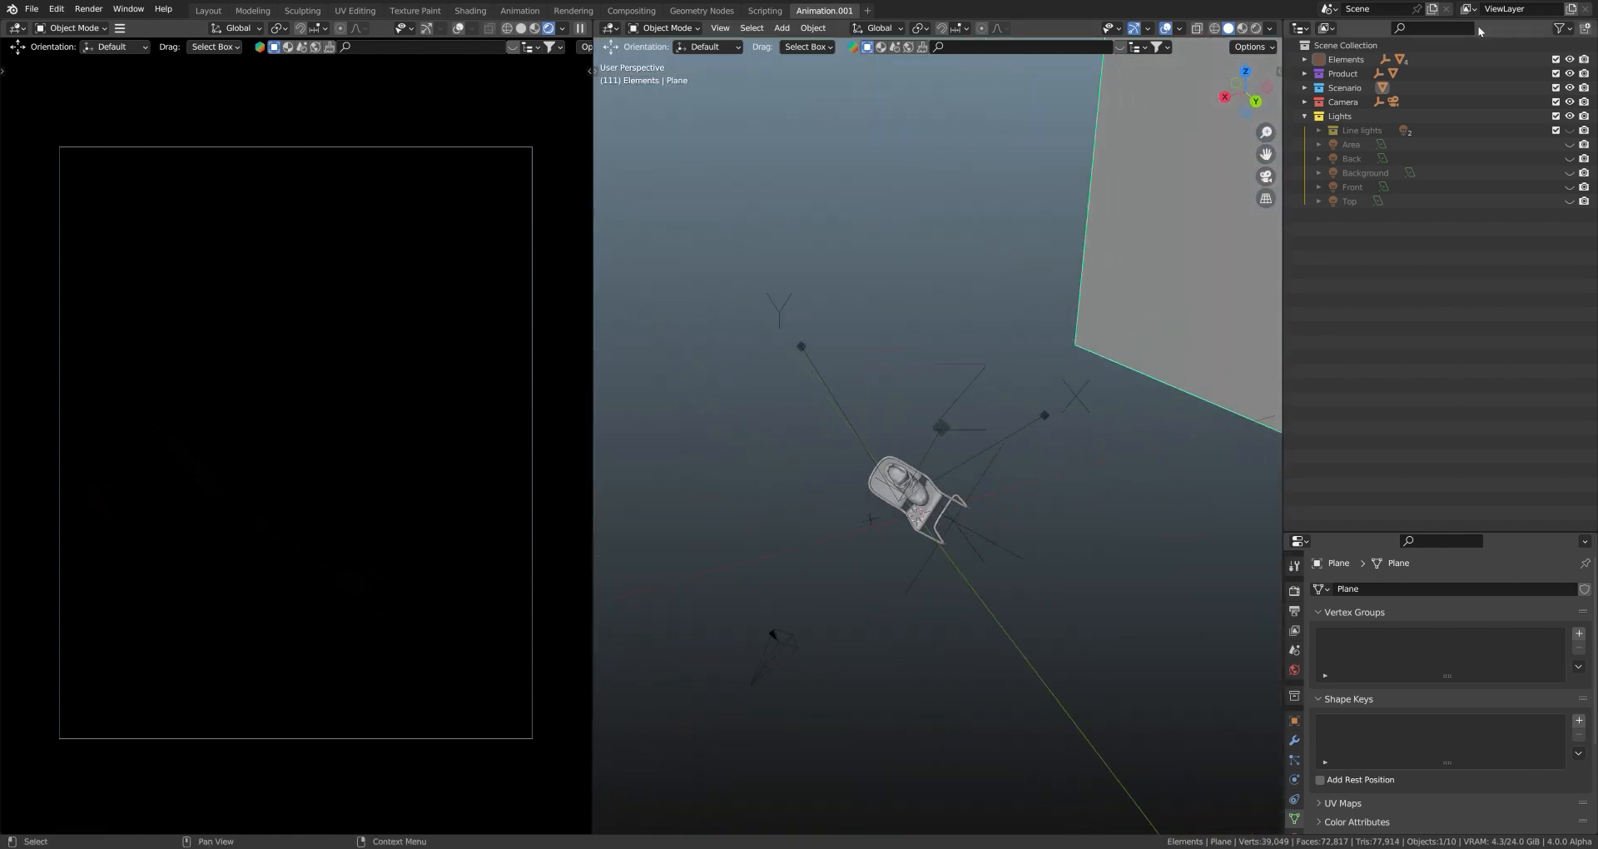
click(1304, 59)
click(1319, 73)
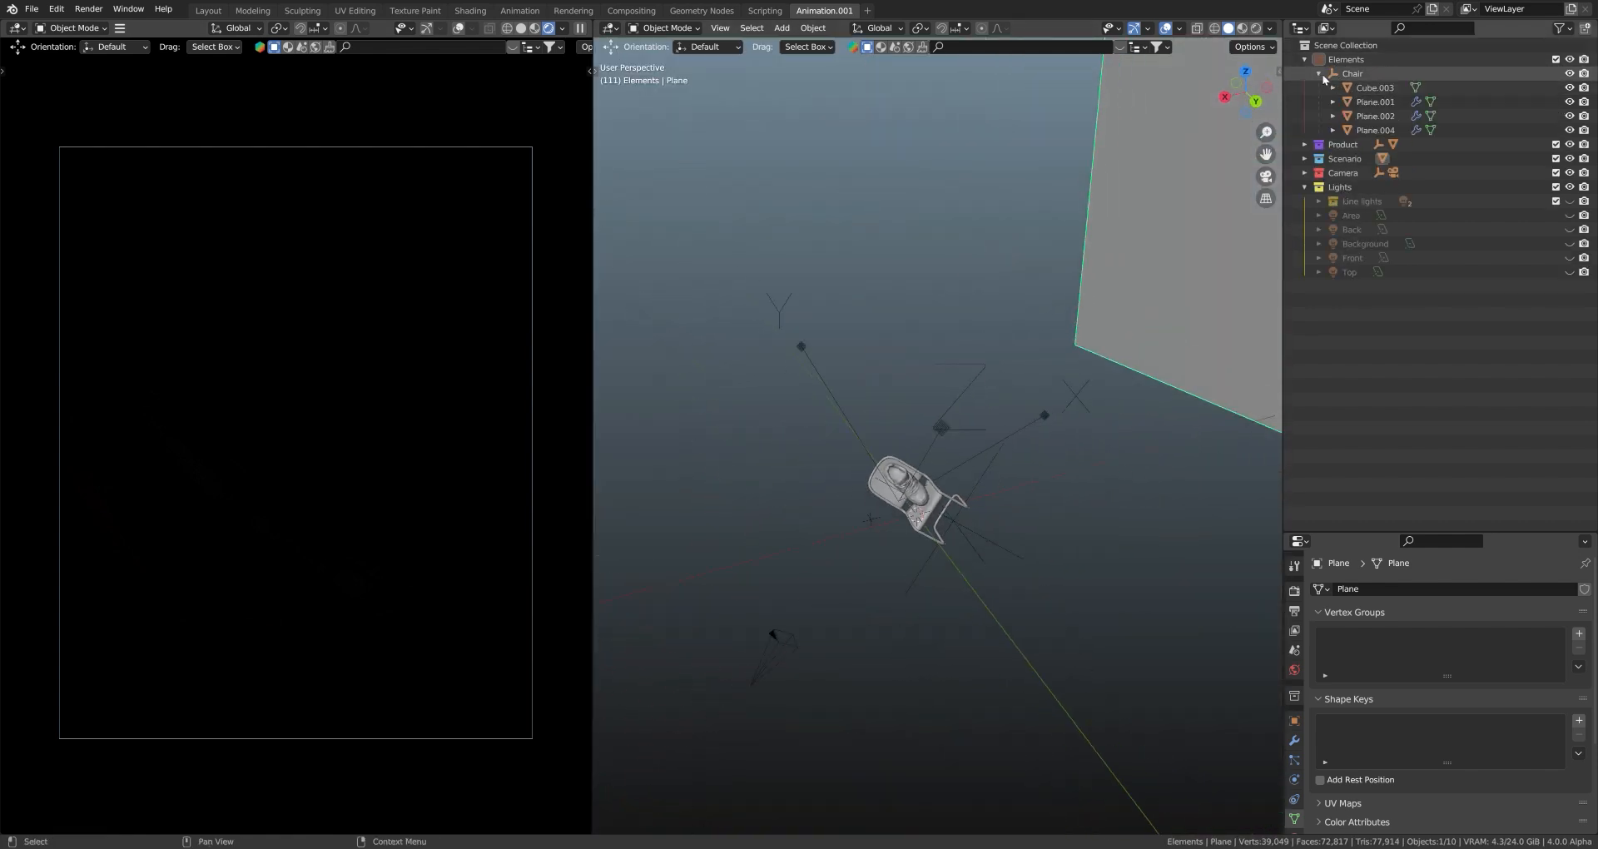
click(1318, 74)
middle_drag(1120, 250, 1234, 199)
scroll(1234, 199, up, 1)
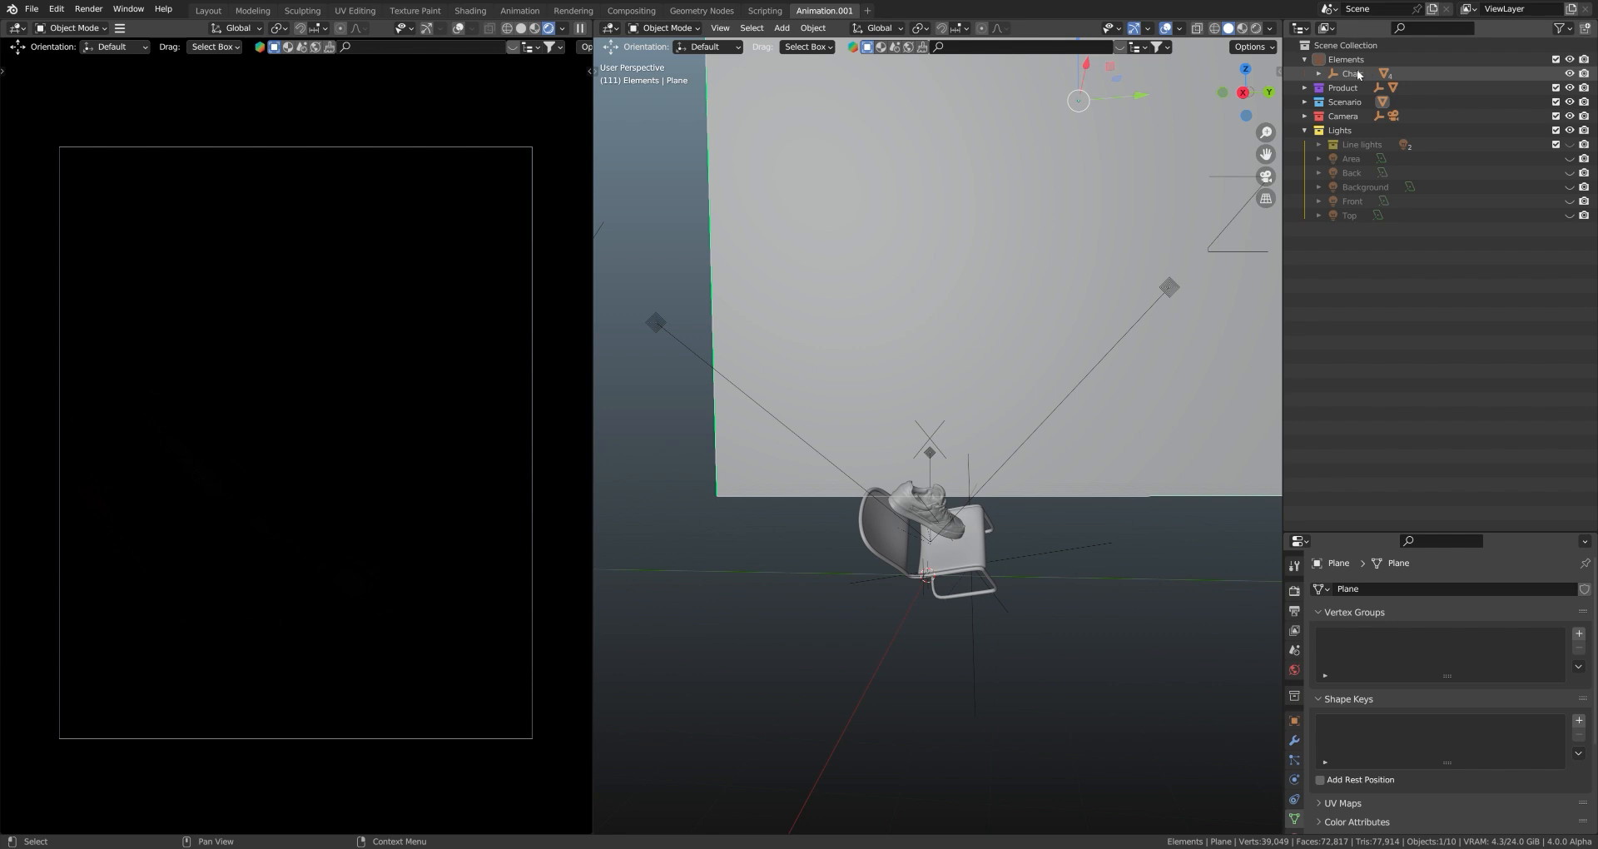
click(1353, 75)
- Expand the Product collection and select the Scan shoe empty to see its place in the scene
click(1304, 87)
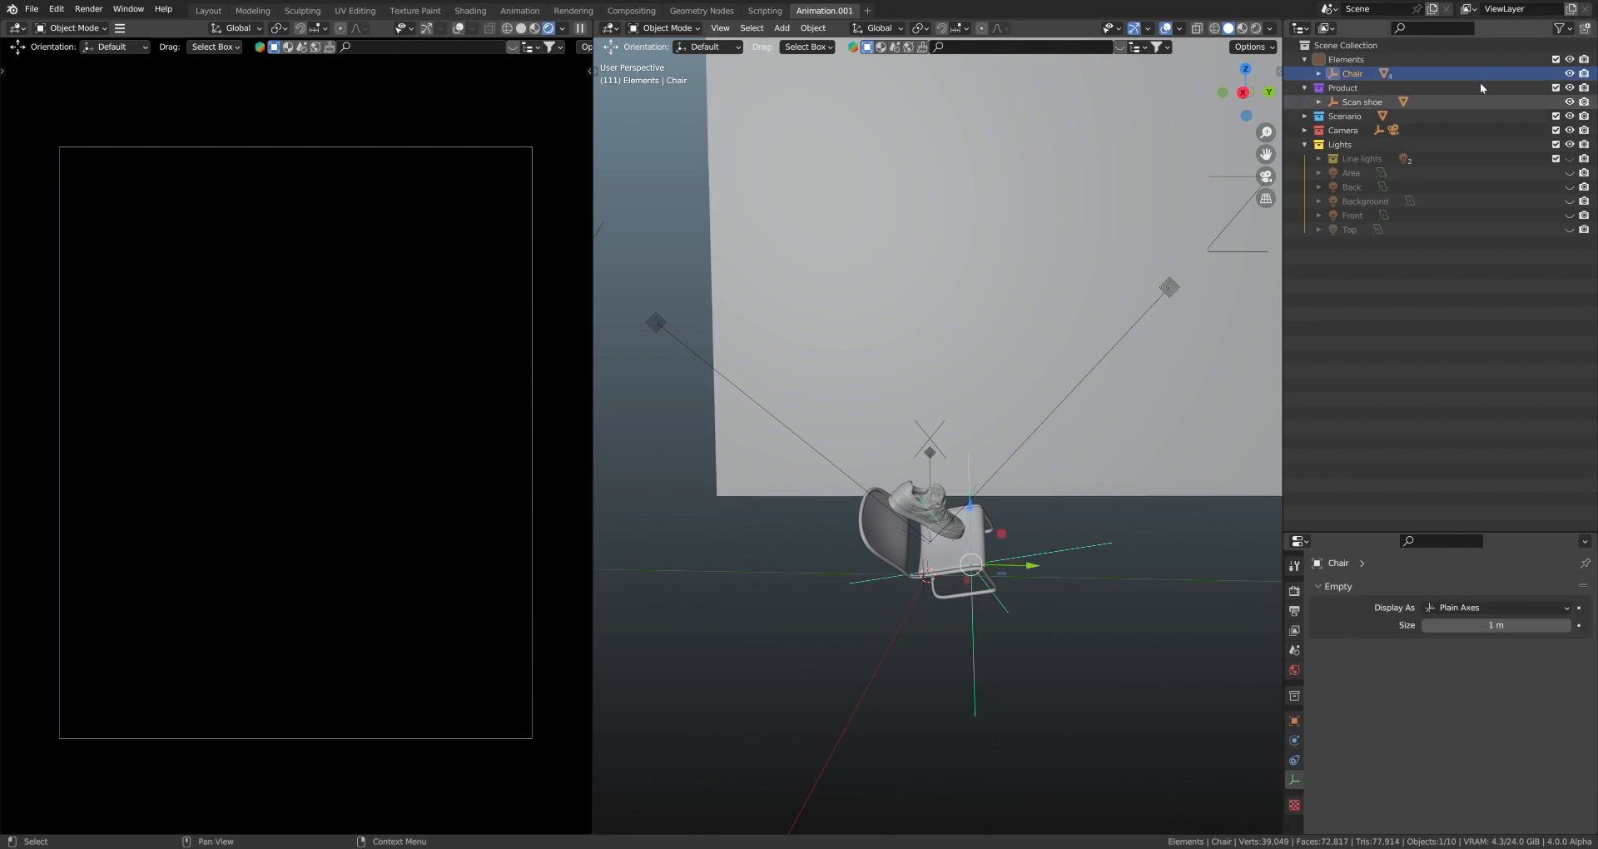
click(1363, 103)
scroll(1052, 499, up, 3)
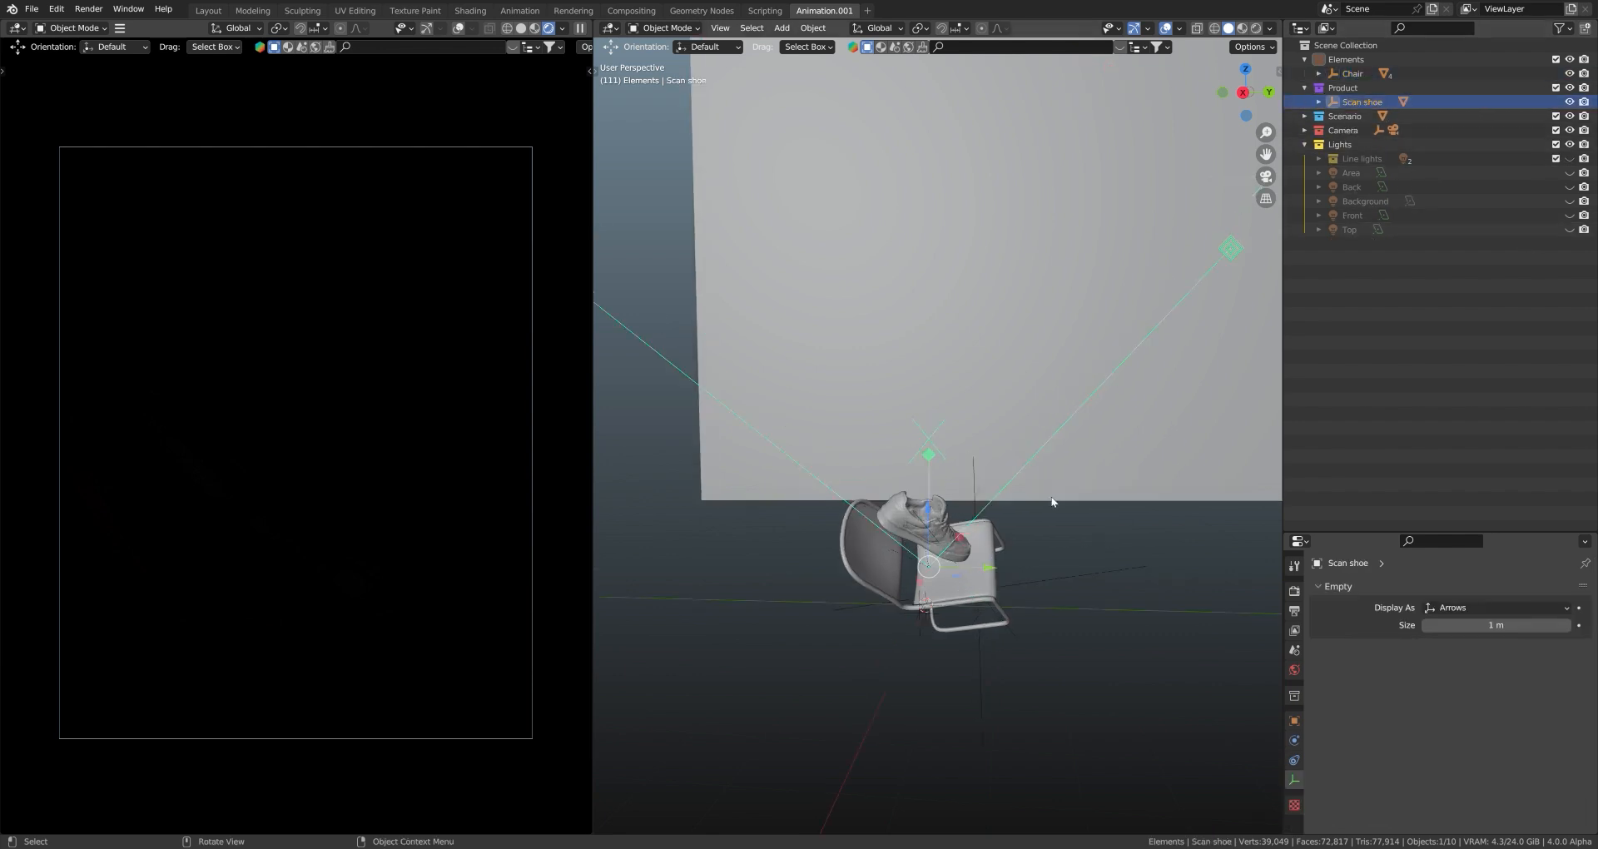
- Expand the Scenario and Camera collections and inspect the background Plane and the Focus empty
click(1304, 116)
click(1353, 130)
middle_drag(1129, 329, 1112, 382)
scroll(1112, 382, up, 2)
click(1304, 144)
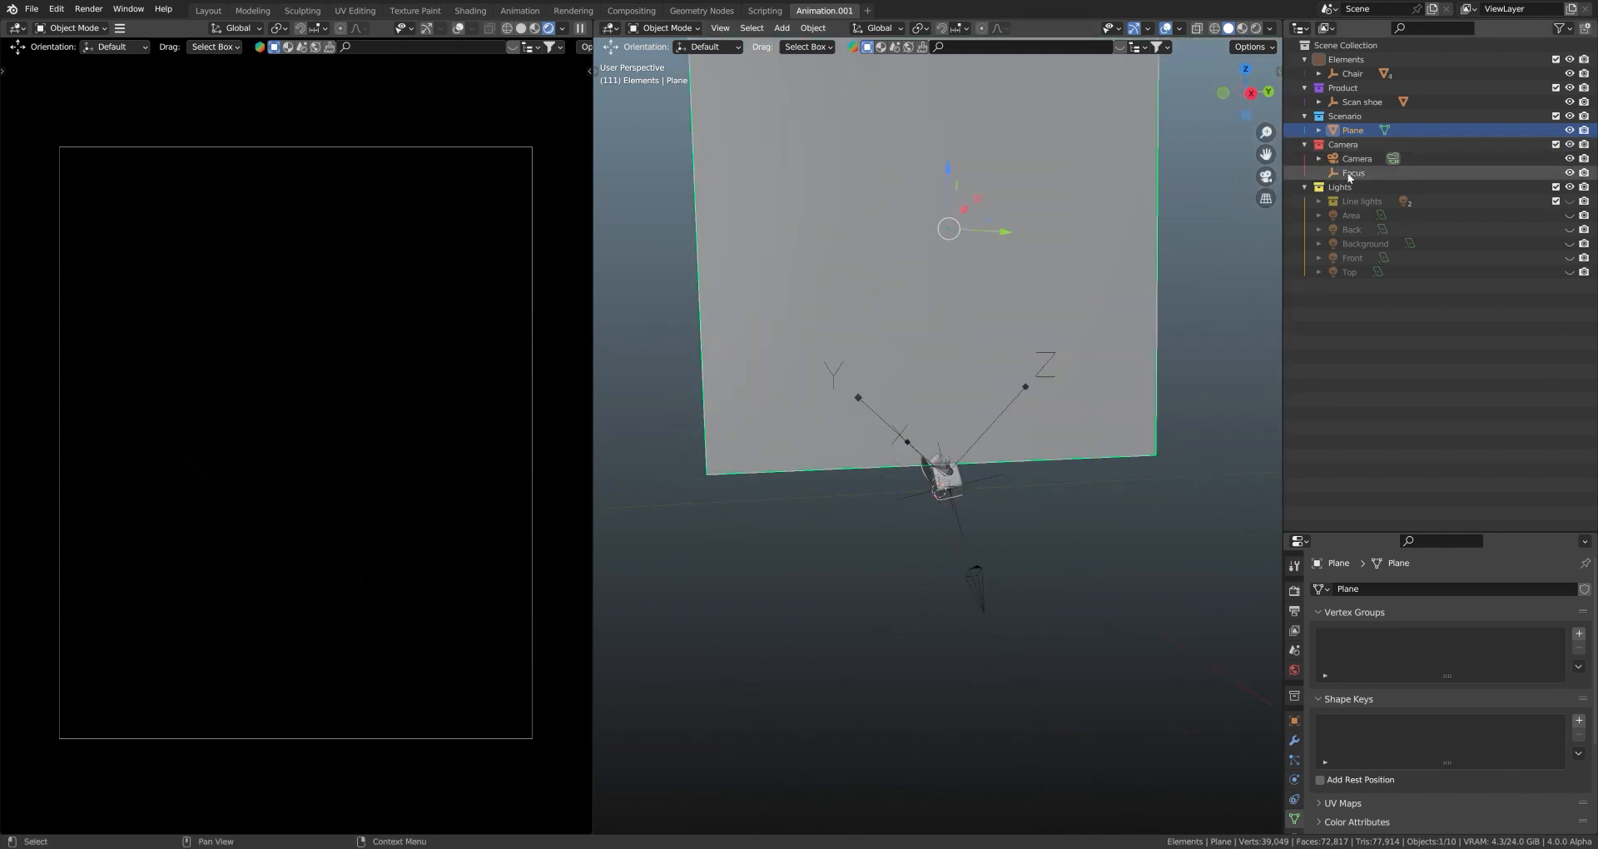
click(1349, 174)
- Collapse the Elements, Product, Scenario and Camera collections and select the Lights collection
click(1304, 144)
click(1304, 116)
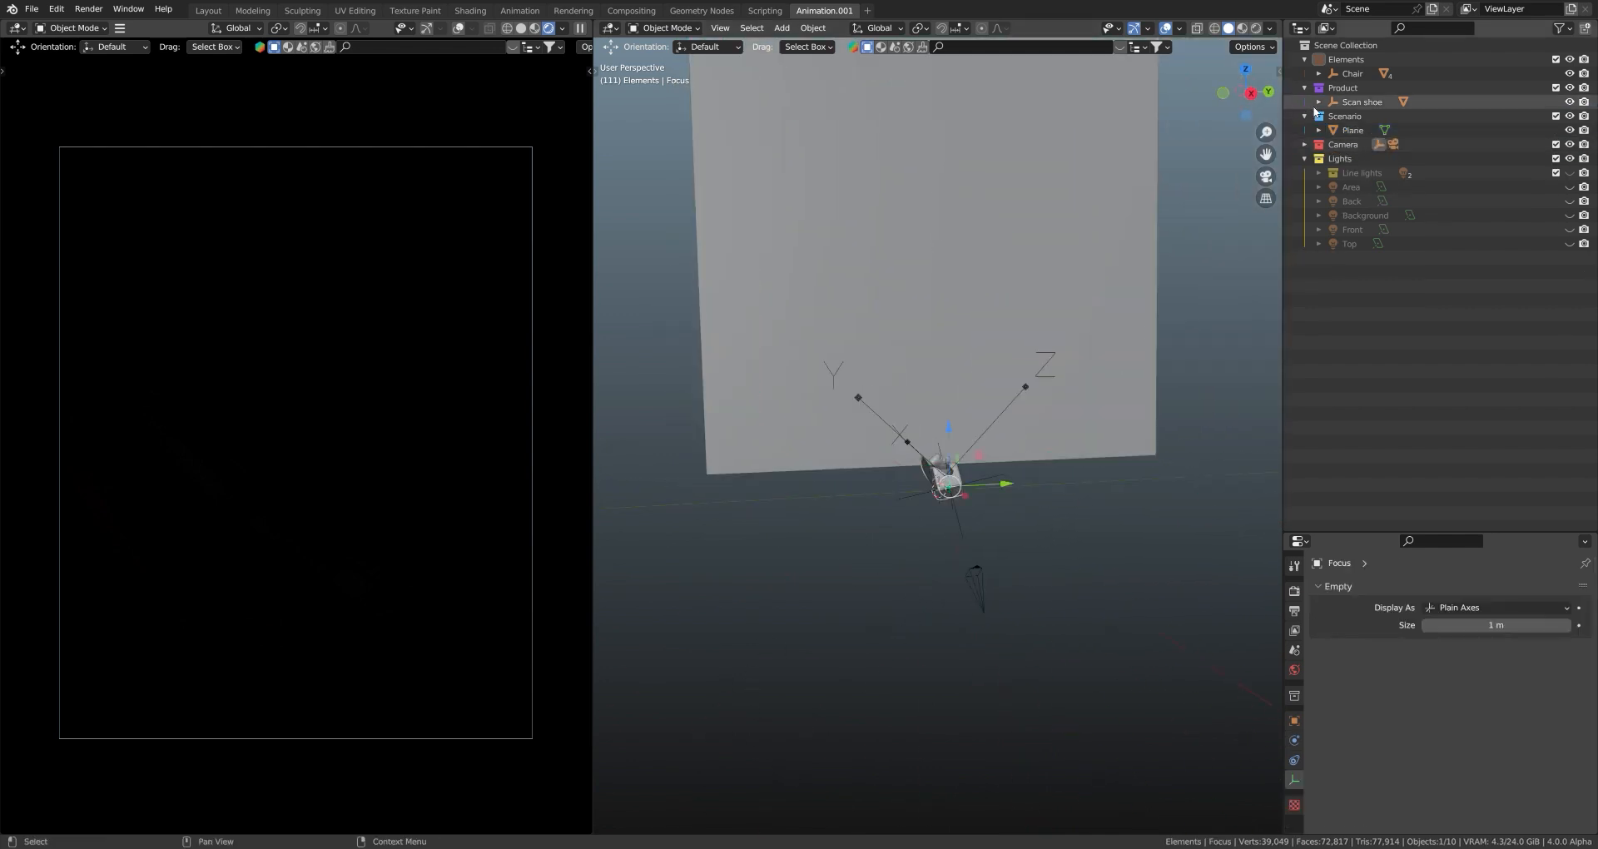
click(1304, 87)
click(1304, 59)
click(1340, 115)
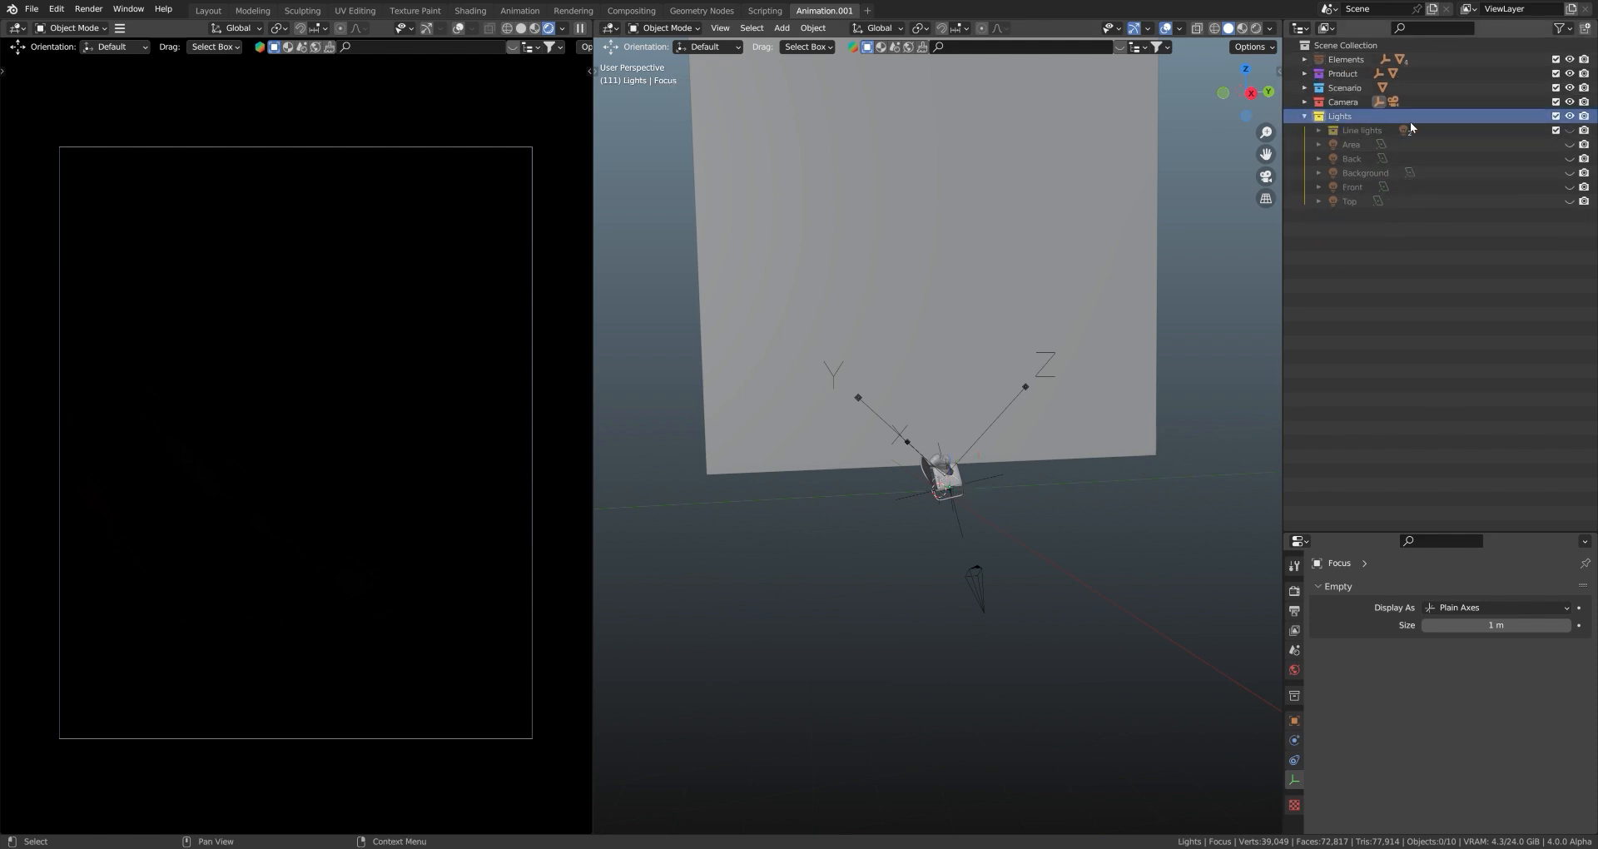
- Show the Area, Back, Background, Front and Top lights and the Line lights collection to view the full lighting setup
scroll(1035, 343, up, 4)
click(1570, 144)
click(1569, 158)
click(1569, 172)
click(1569, 186)
click(1570, 201)
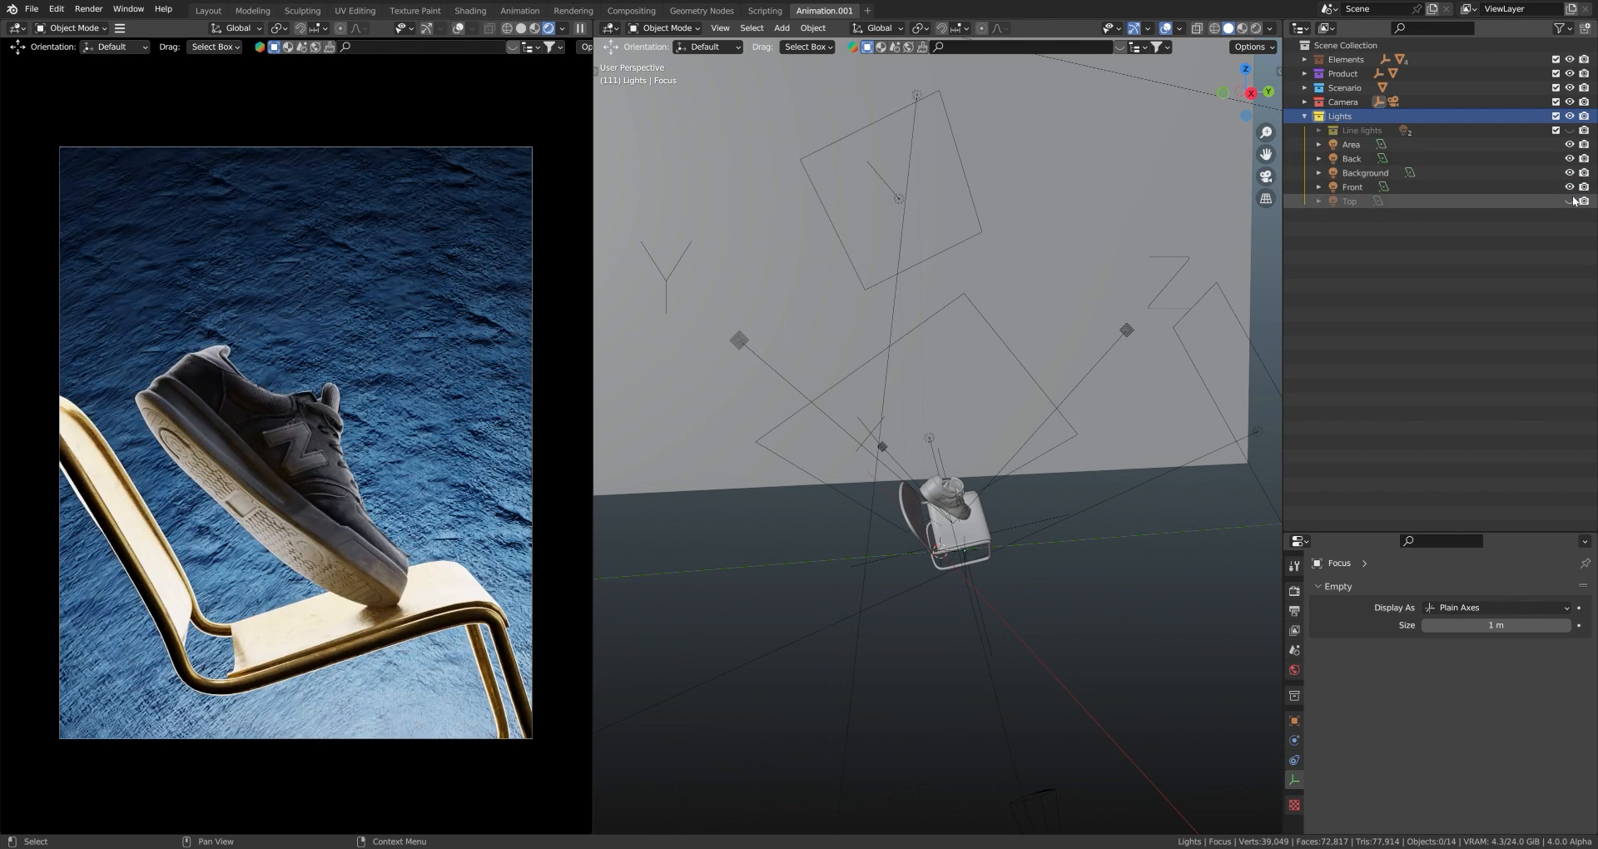
click(1569, 130)
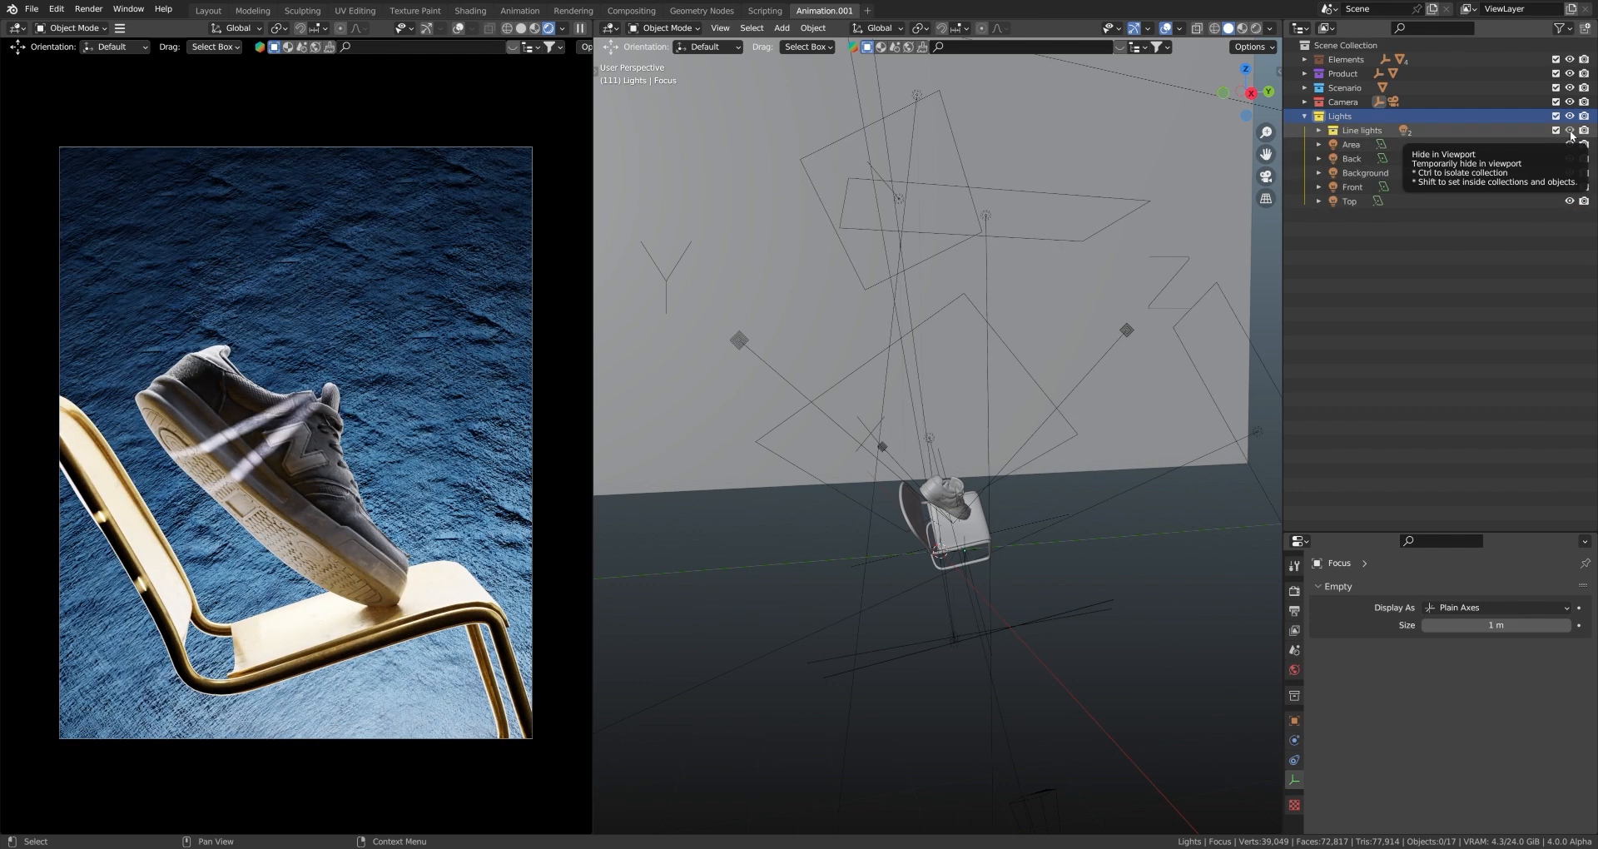
middle_drag(984, 418, 947, 417)
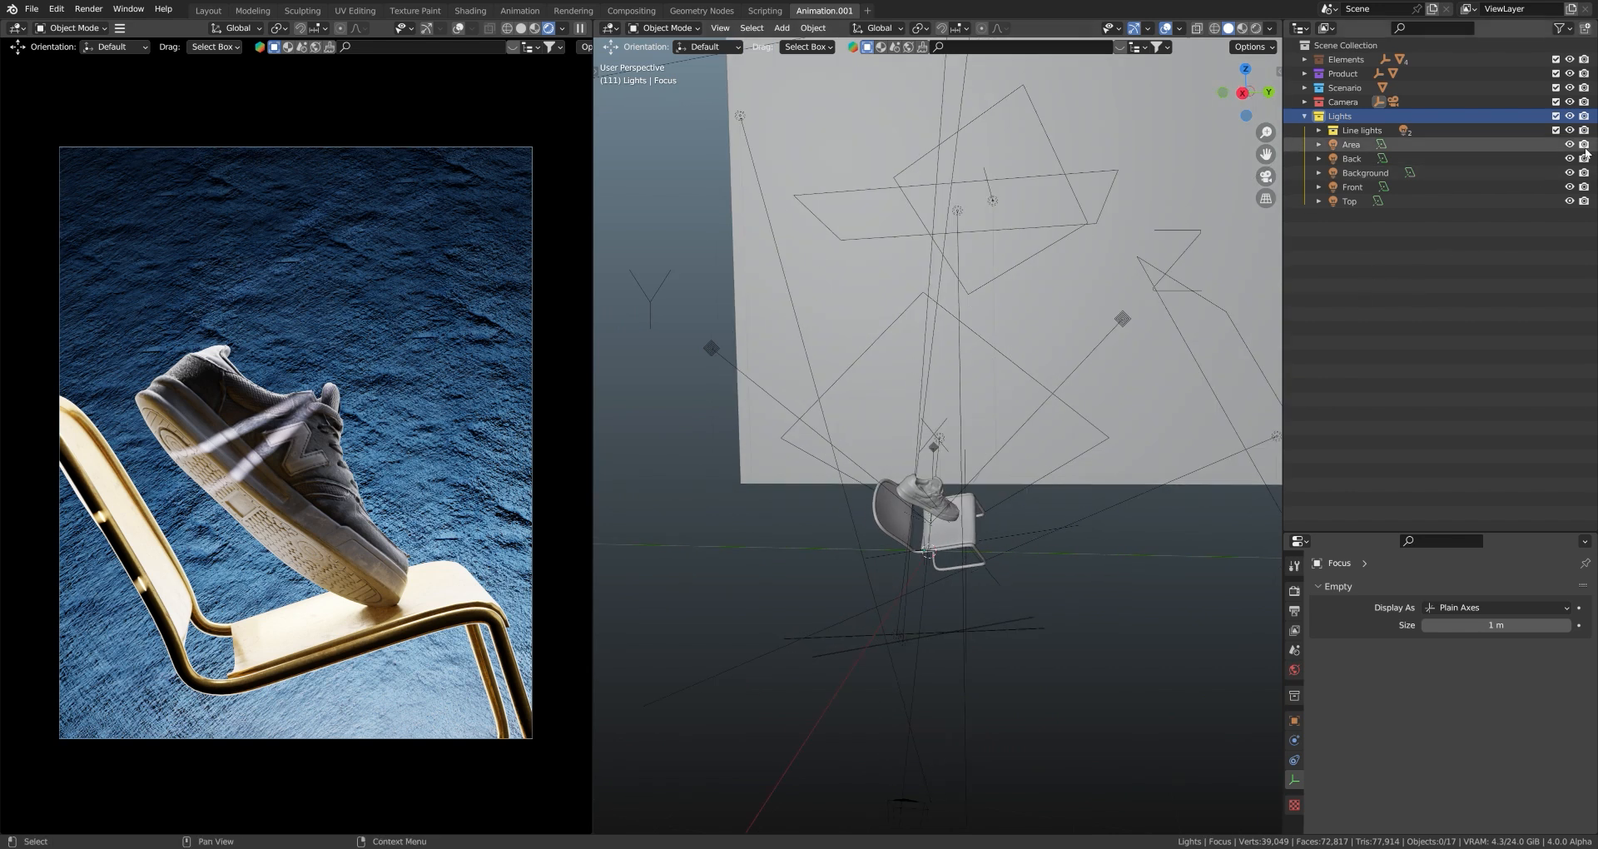
- Hide all lights and the Line lights collection in the viewport and return to the camera view
drag(1570, 131, 1569, 201)
scroll(974, 532, up, 5)
middle_drag(920, 578, 1020, 413)
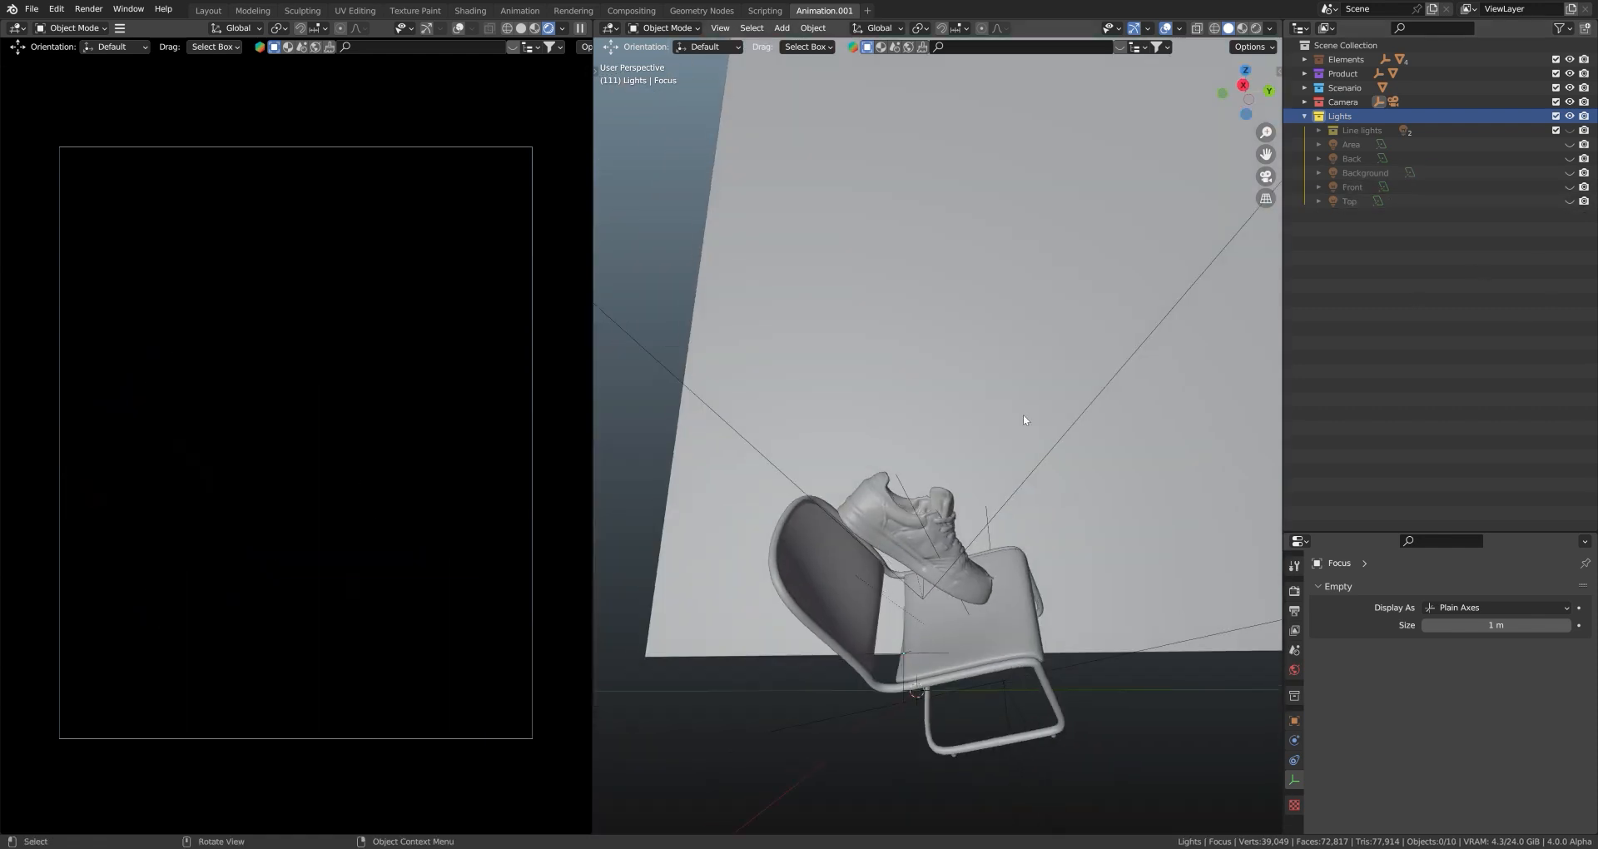
key(KP_0)
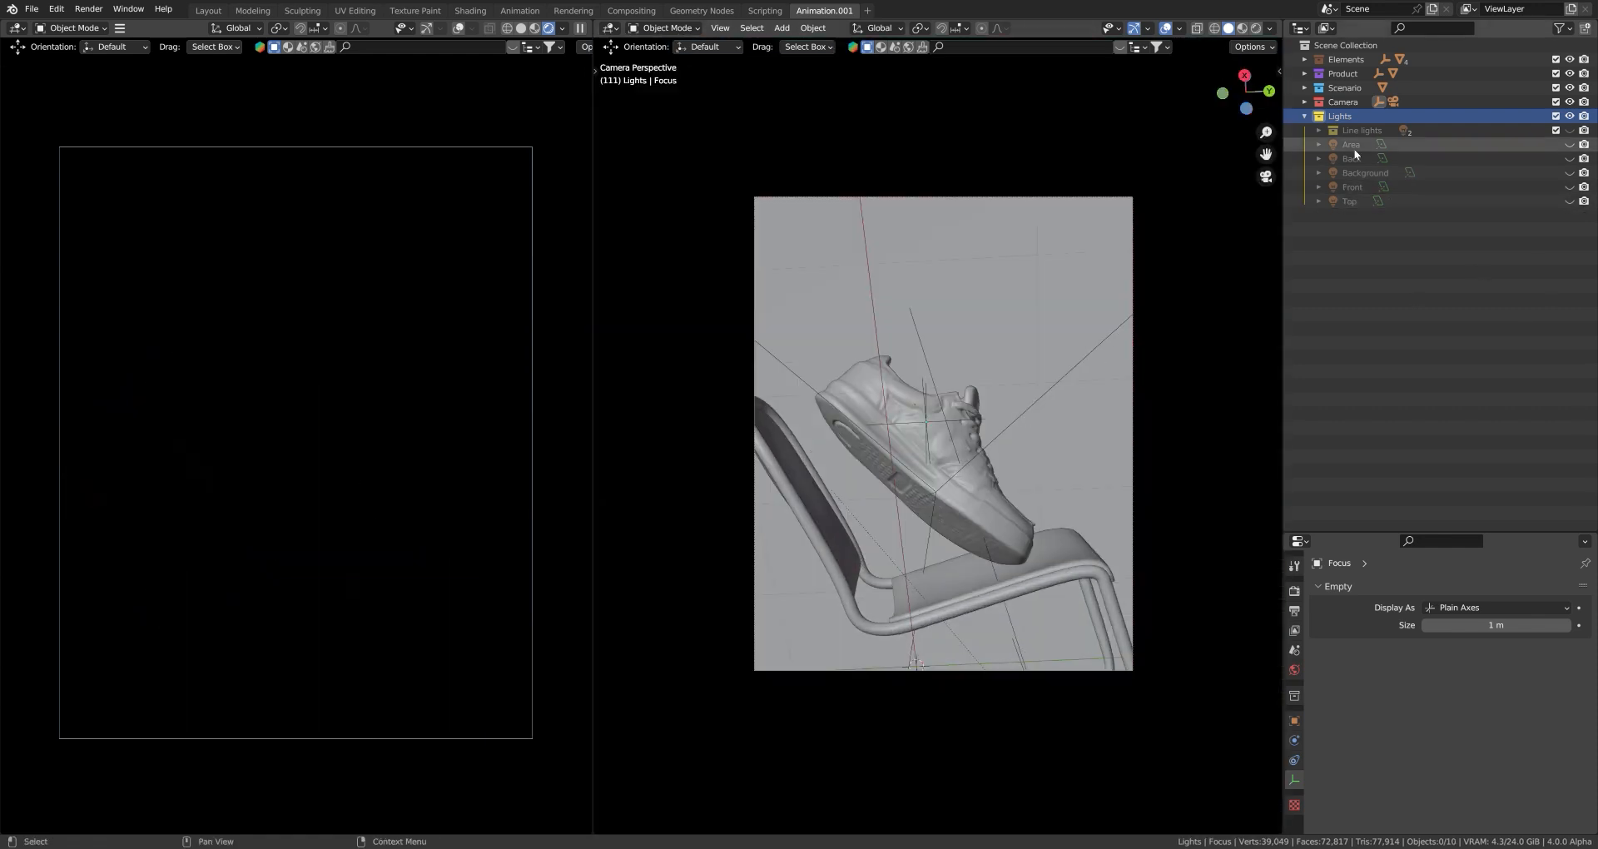
- Preview the Area light on its own, hide it again, and show the Back light instead
click(1570, 144)
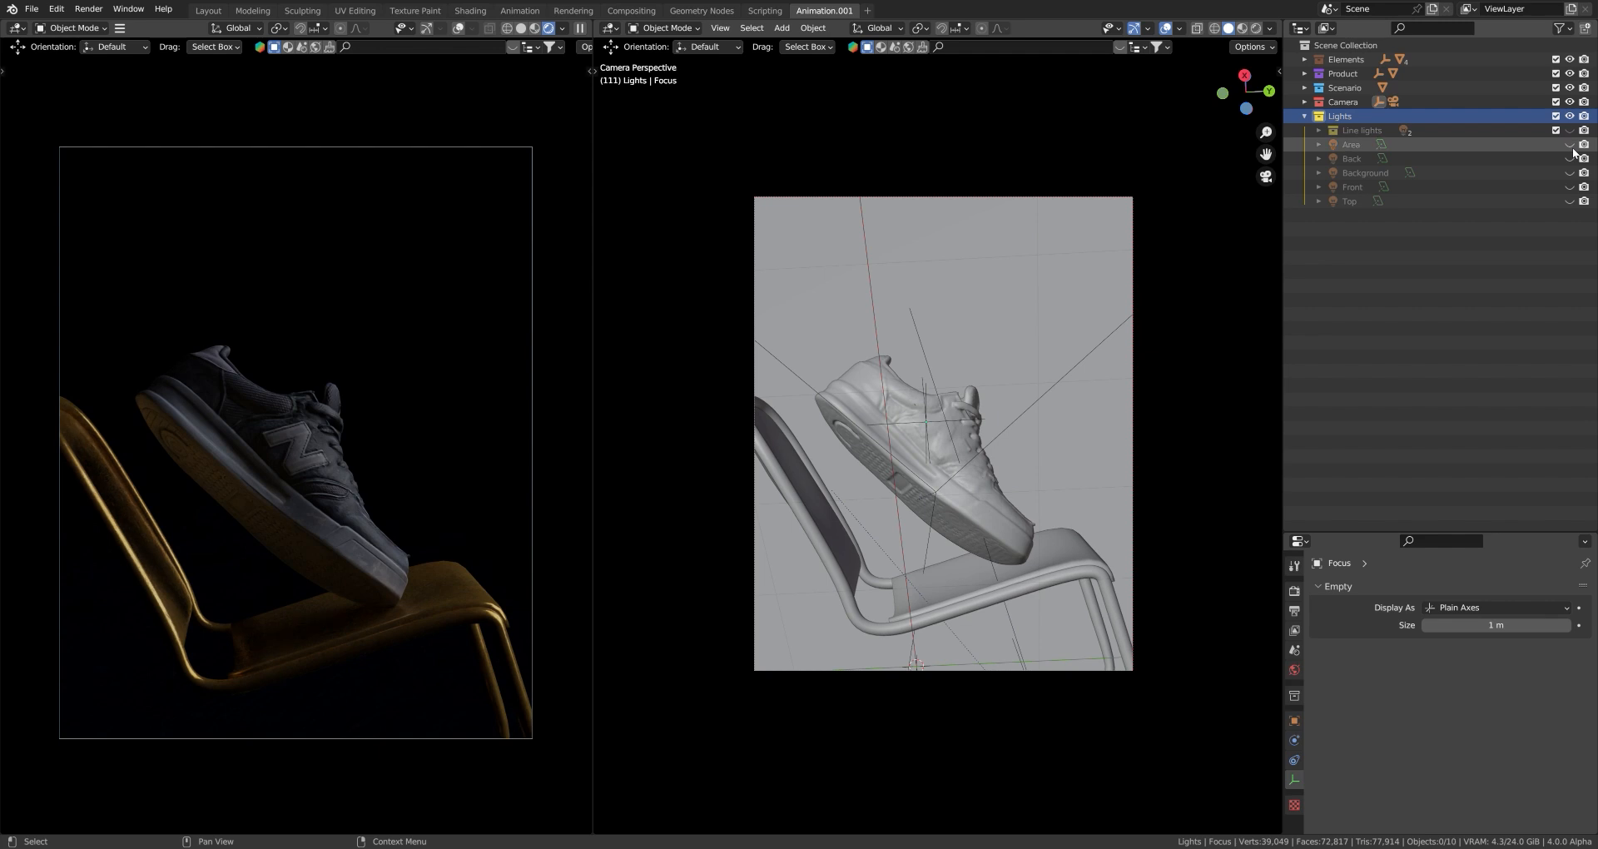
click(1571, 145)
click(1569, 160)
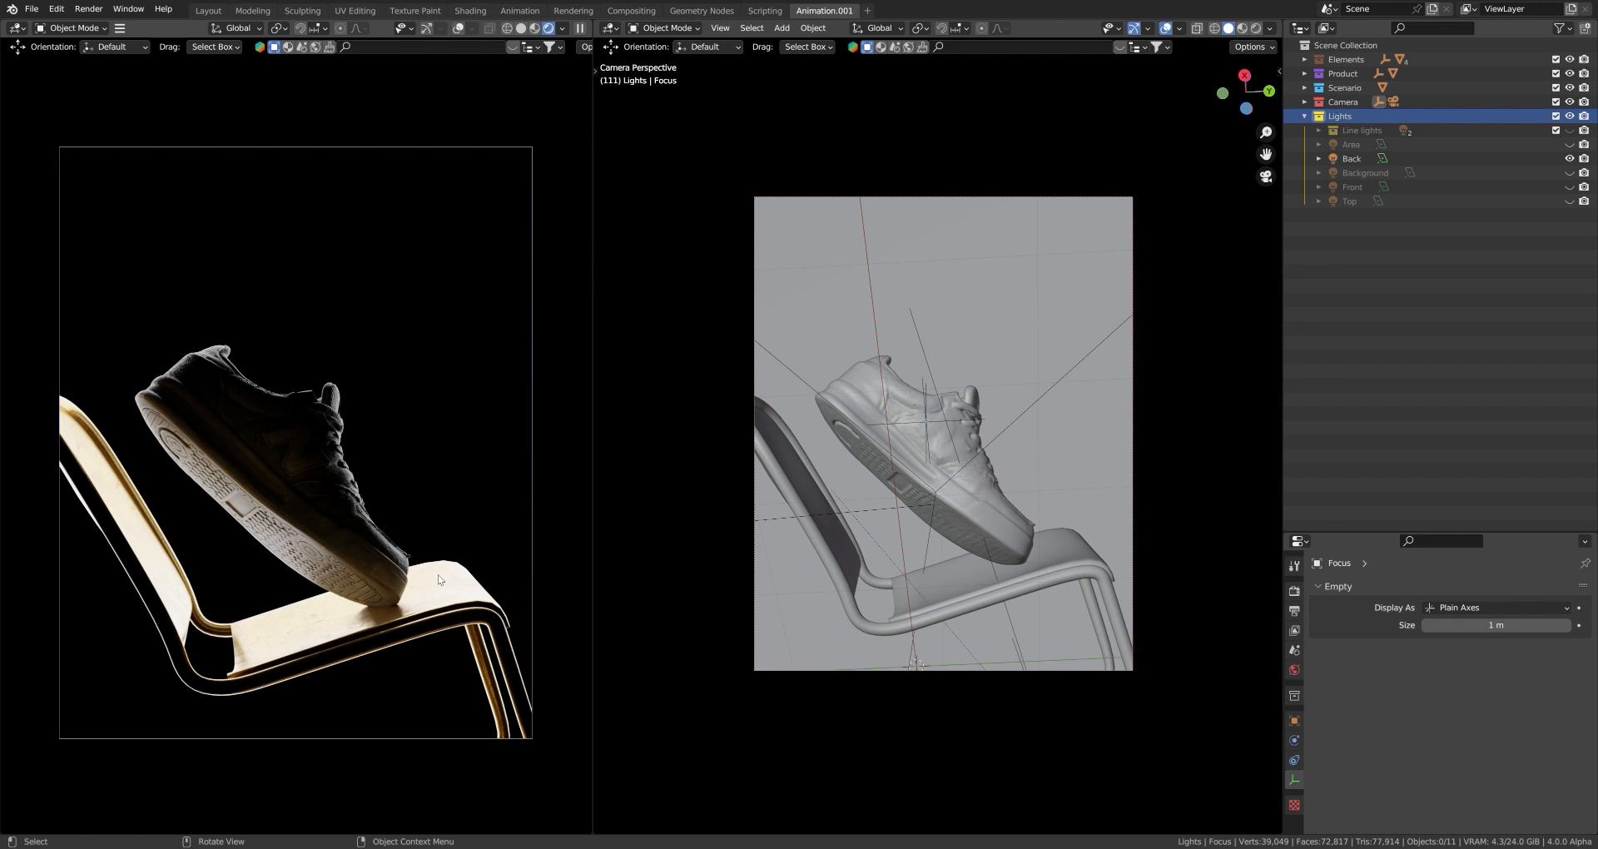
- Widen the rendered viewport and select the Back light in the scene
middle_drag(824, 370, 761, 415)
scroll(759, 416, up, 4)
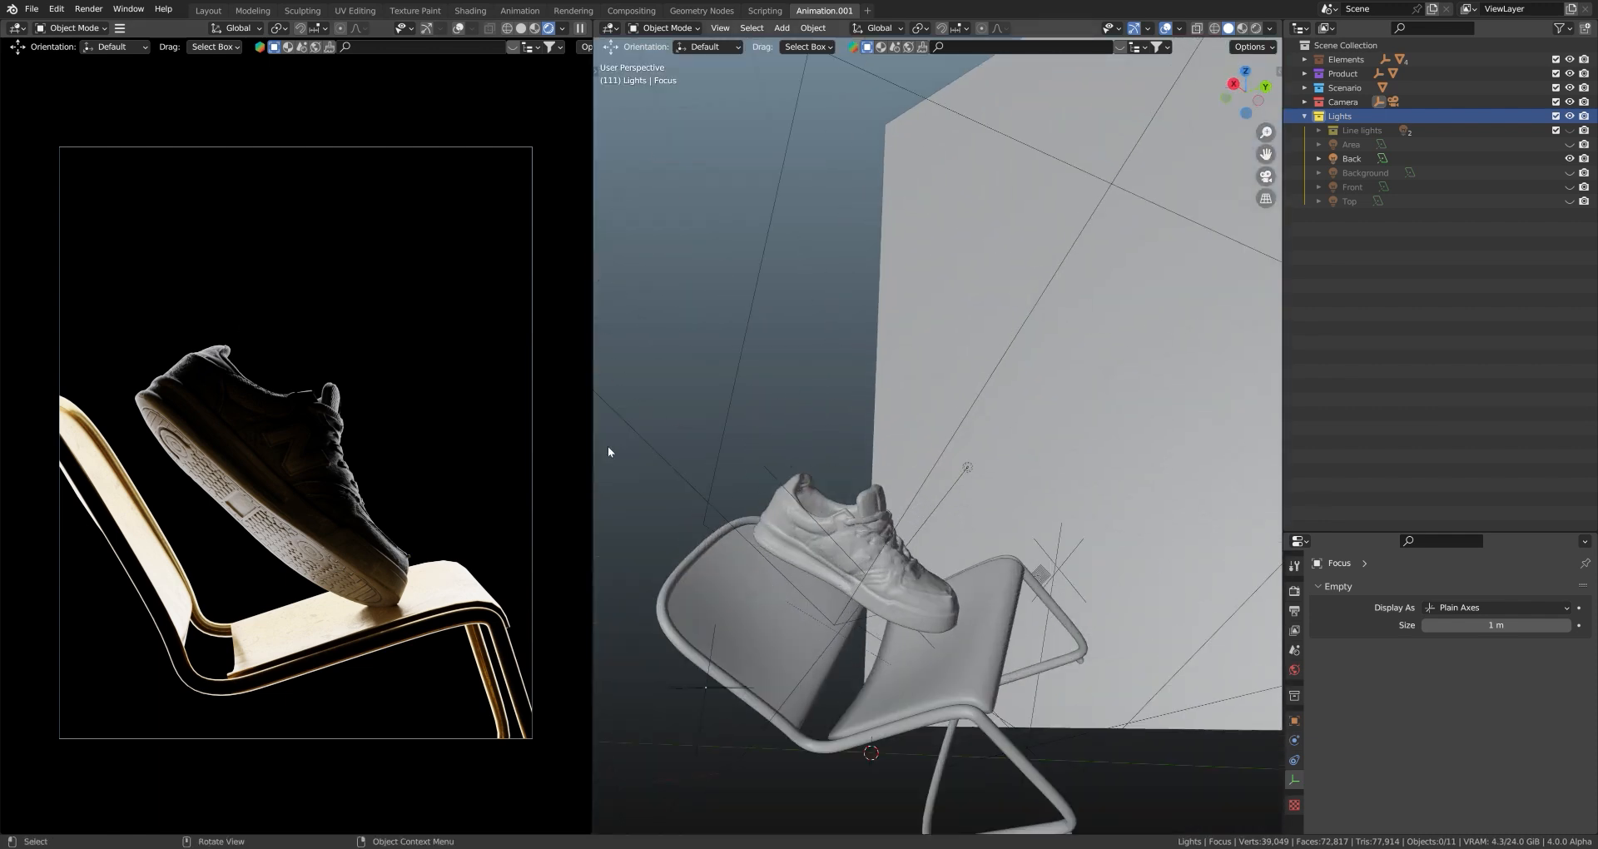
drag(601, 456, 645, 452)
scroll(903, 422, down, 4)
middle_drag(910, 422, 890, 471)
scroll(892, 471, down, 1)
click(978, 440)
- Examine the Back light's placement around the shoe and chair from several angles, ending in the camera view
middle_drag(978, 439, 831, 514)
middle_drag(991, 499, 1073, 452)
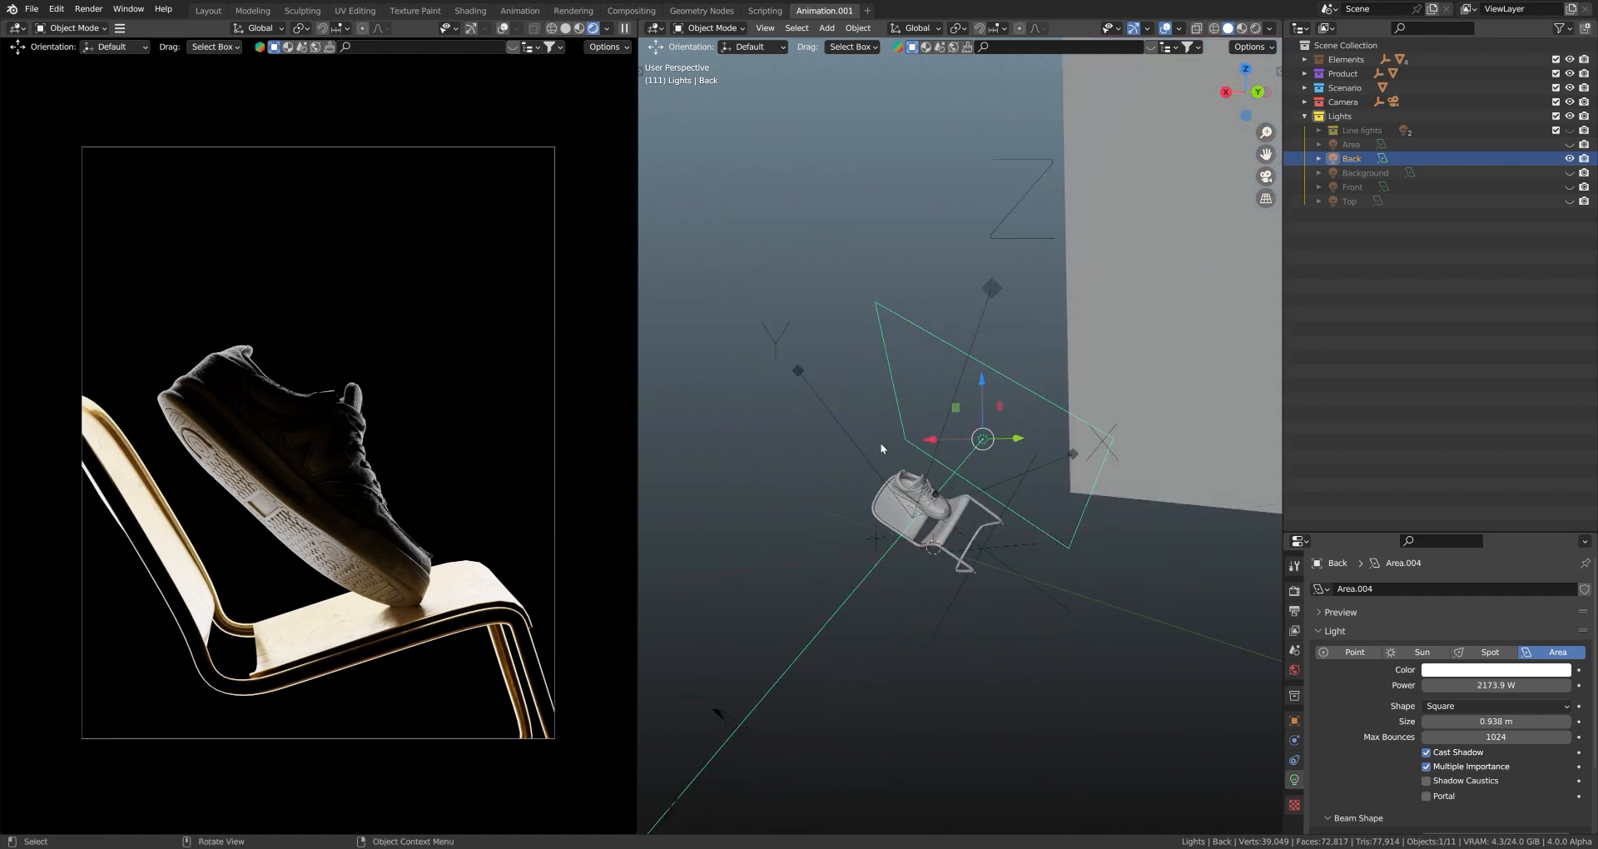
middle_drag(980, 500, 1049, 490)
click(1227, 87)
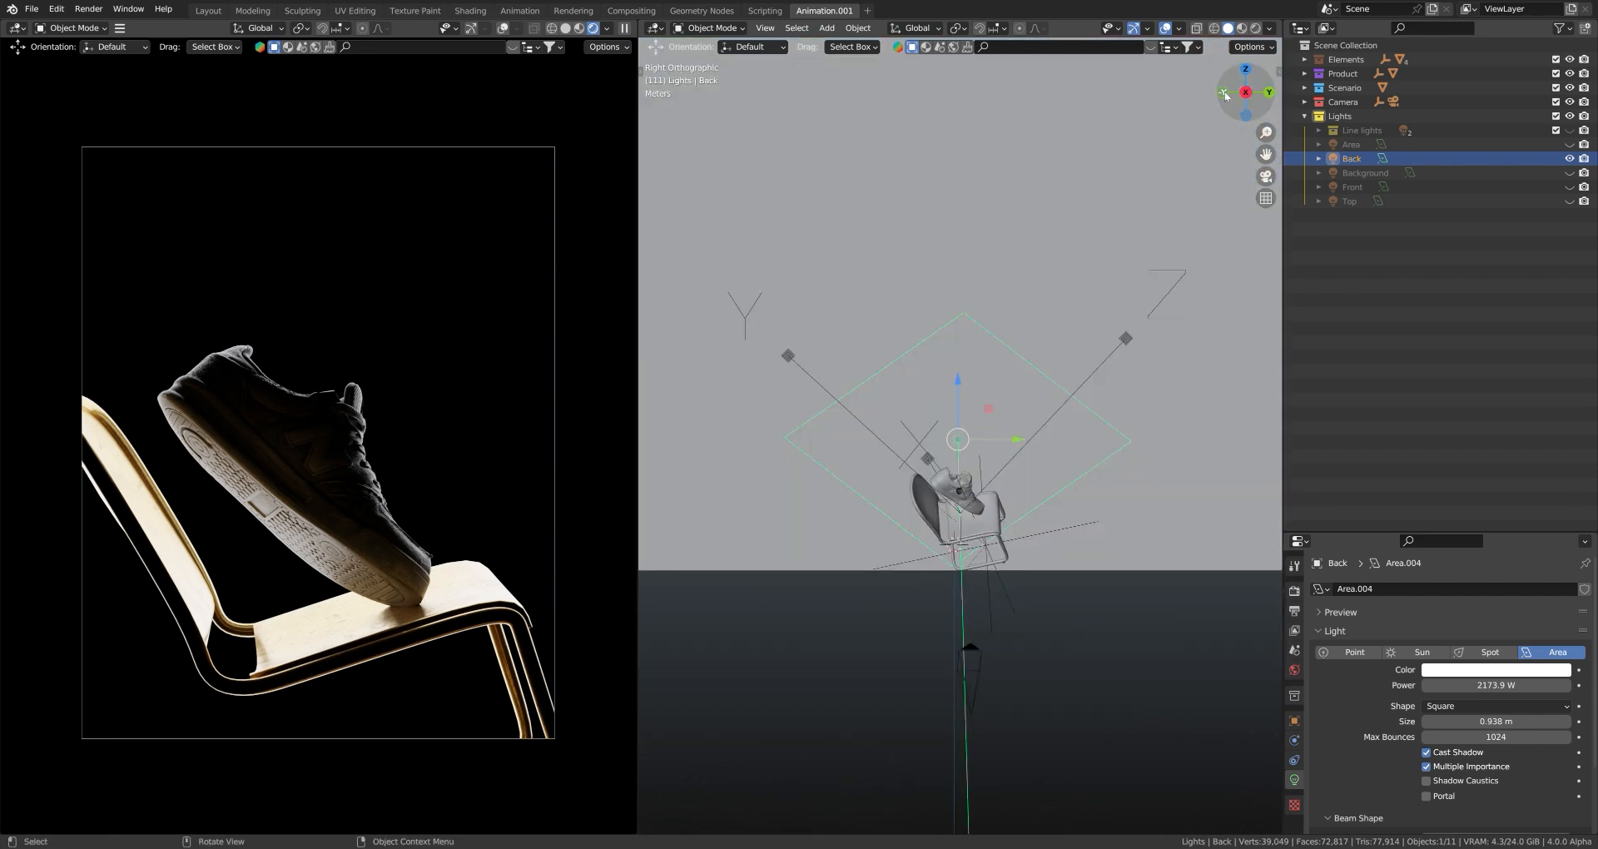
key(KP_0)
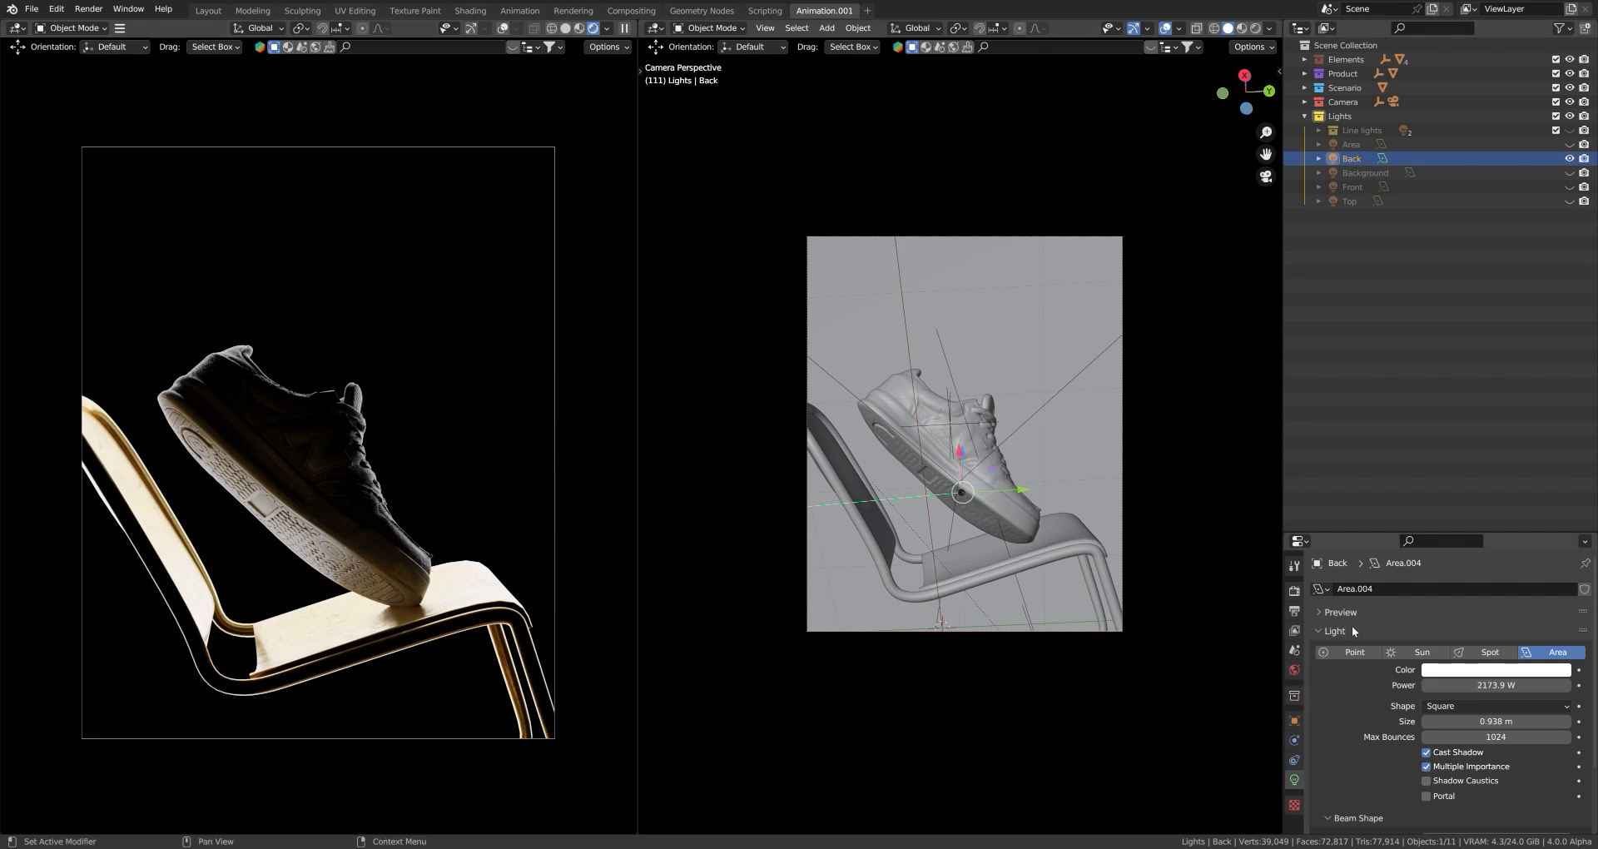
- Enlarge the properties editor, try a lower beam spread on the Back light, and undo that spread change
drag(1396, 531, 1398, 367)
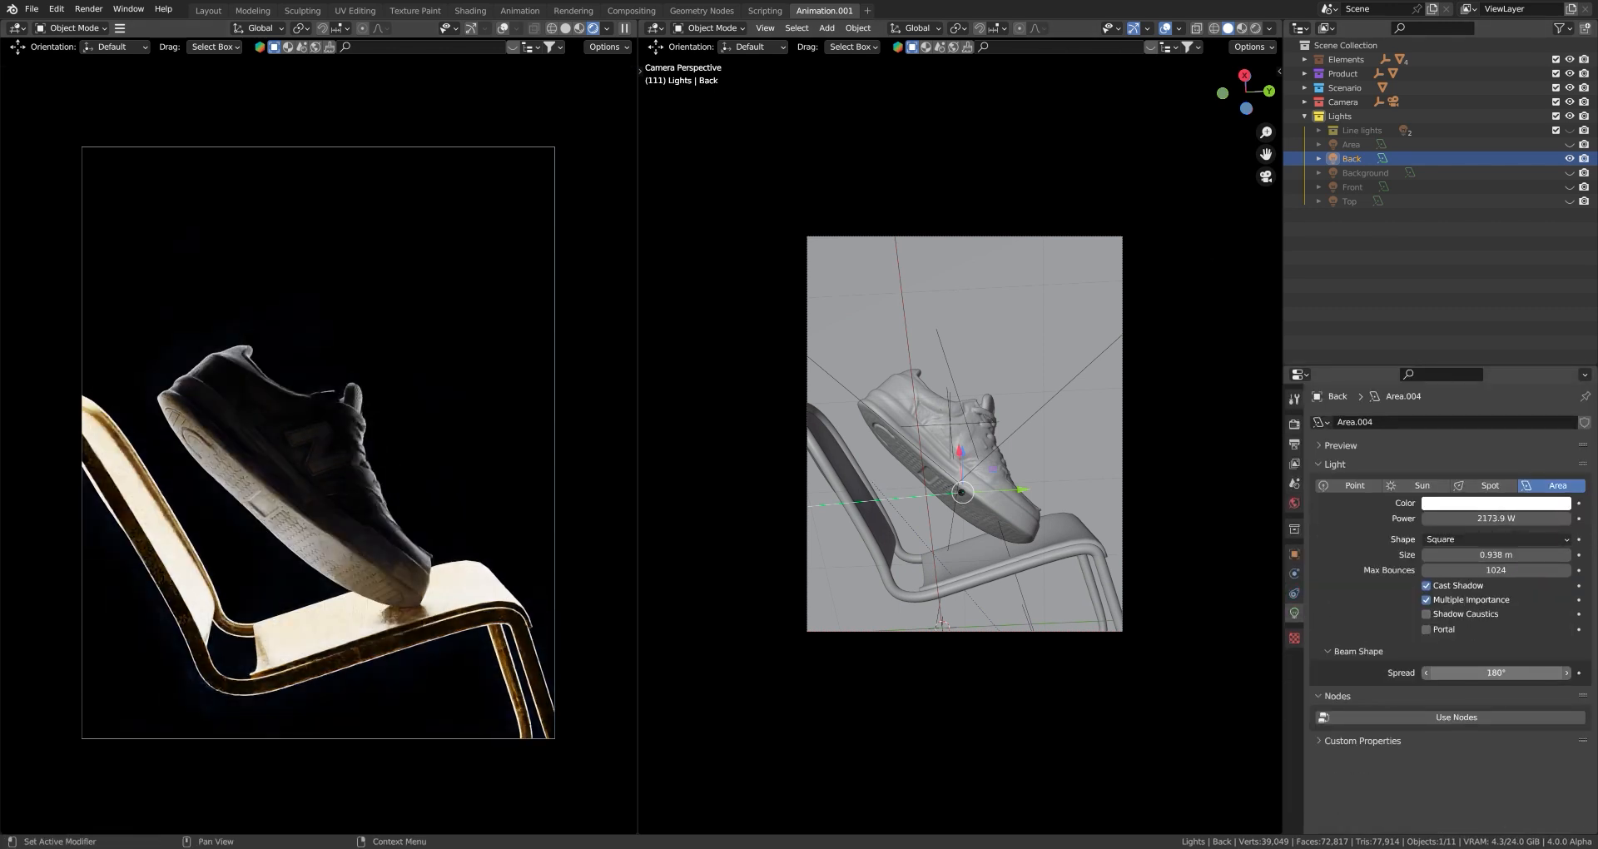
drag(1495, 672, 1477, 672)
key(ctrl+z)
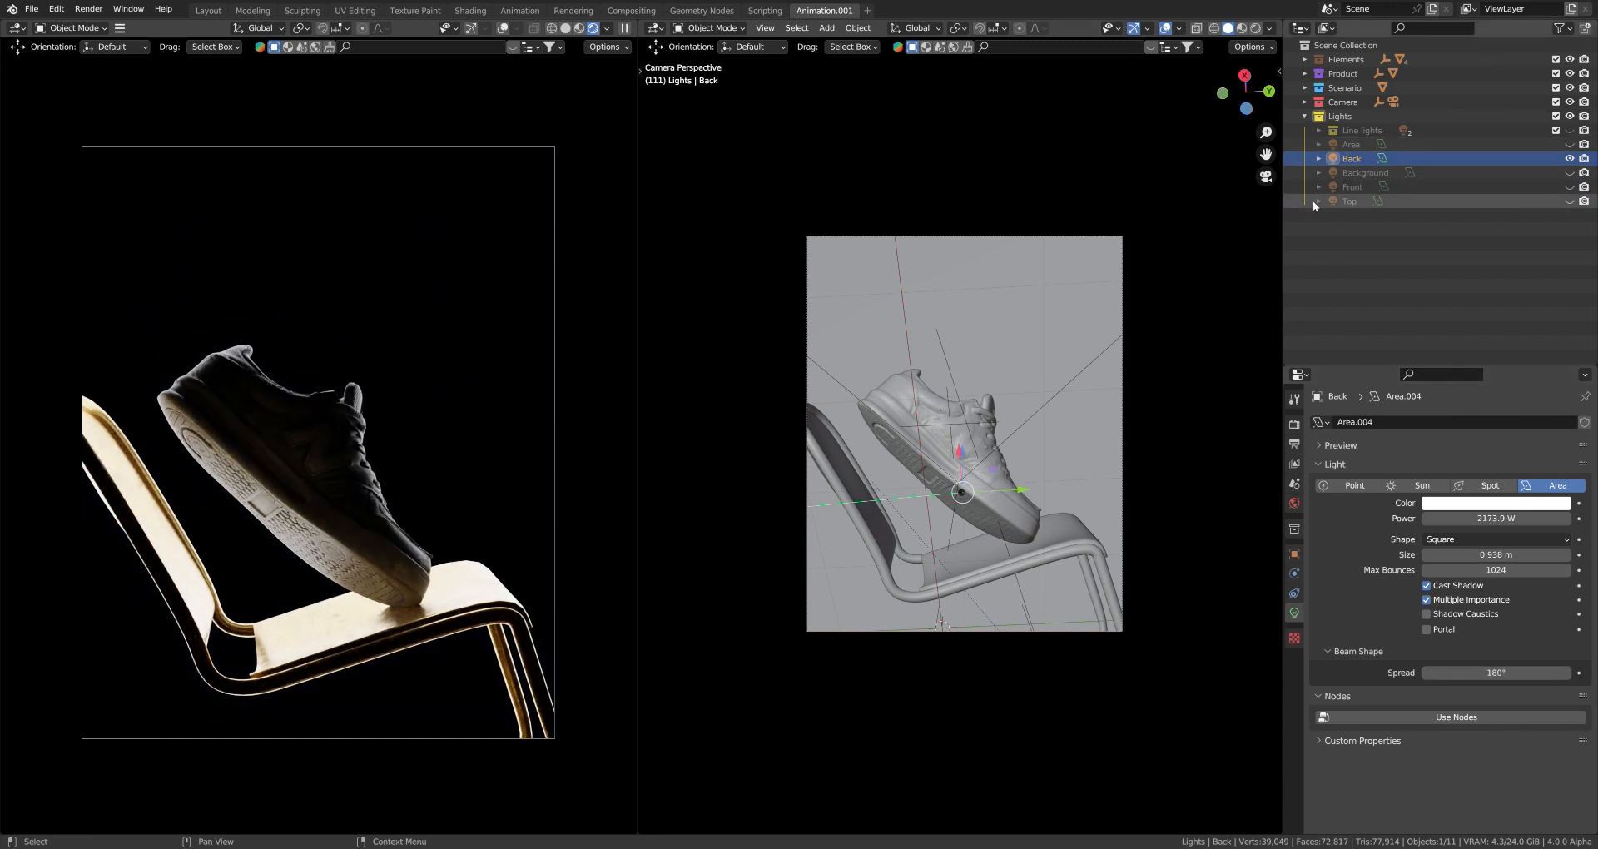
- Show the Area light alongside the Back light, select it, and check its position from the camera view
key(KP_0)
click(1569, 146)
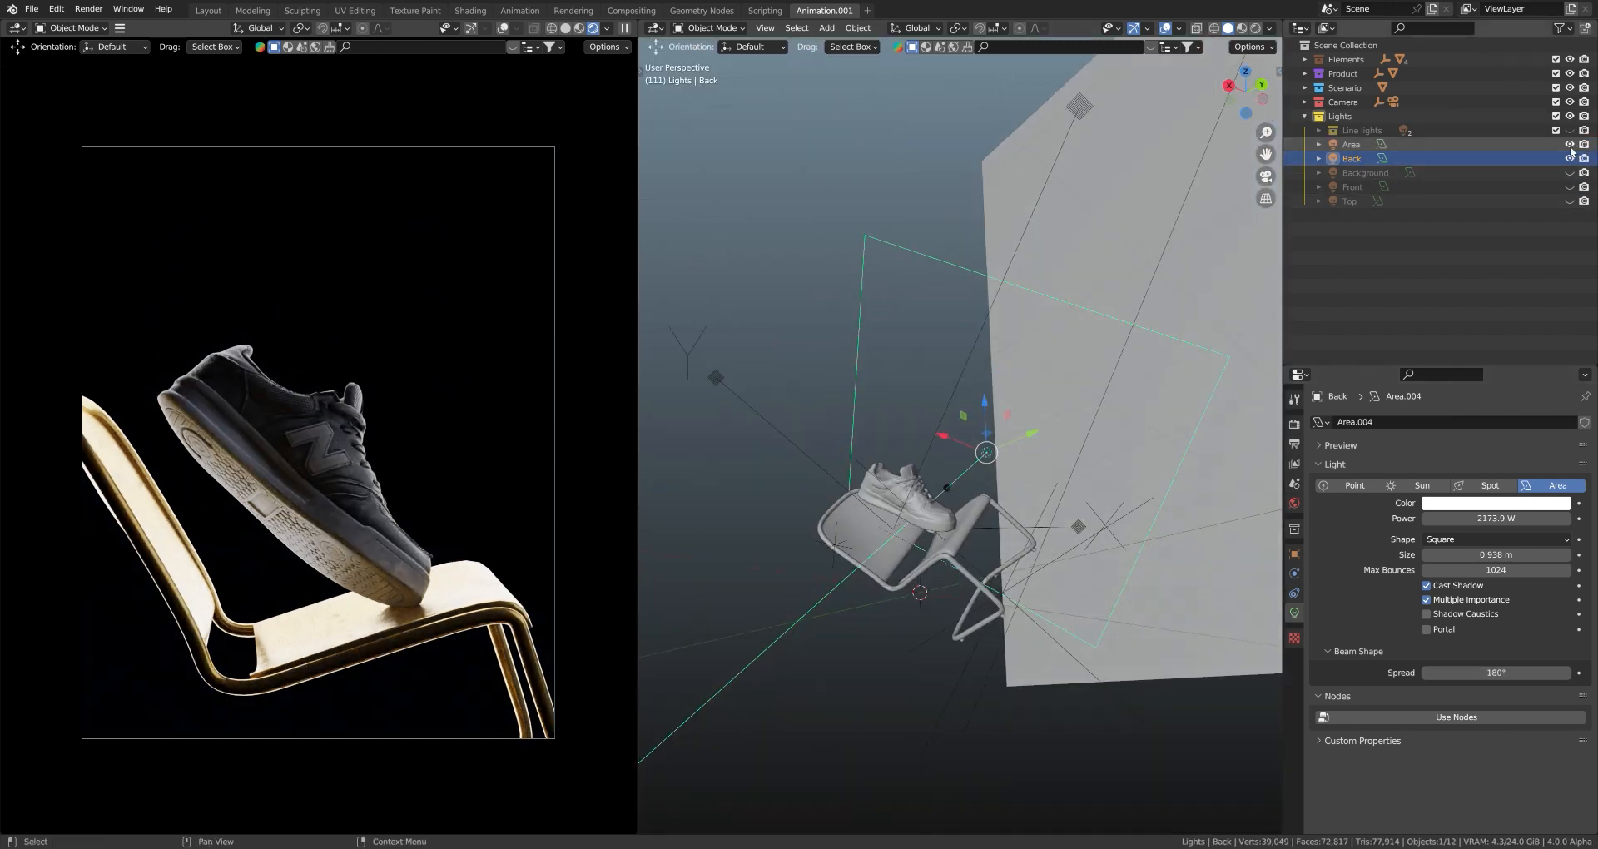
scroll(951, 497, down, 4)
middle_drag(951, 499, 957, 534)
click(1004, 440)
middle_drag(1003, 437, 1120, 412)
key(KP_0)
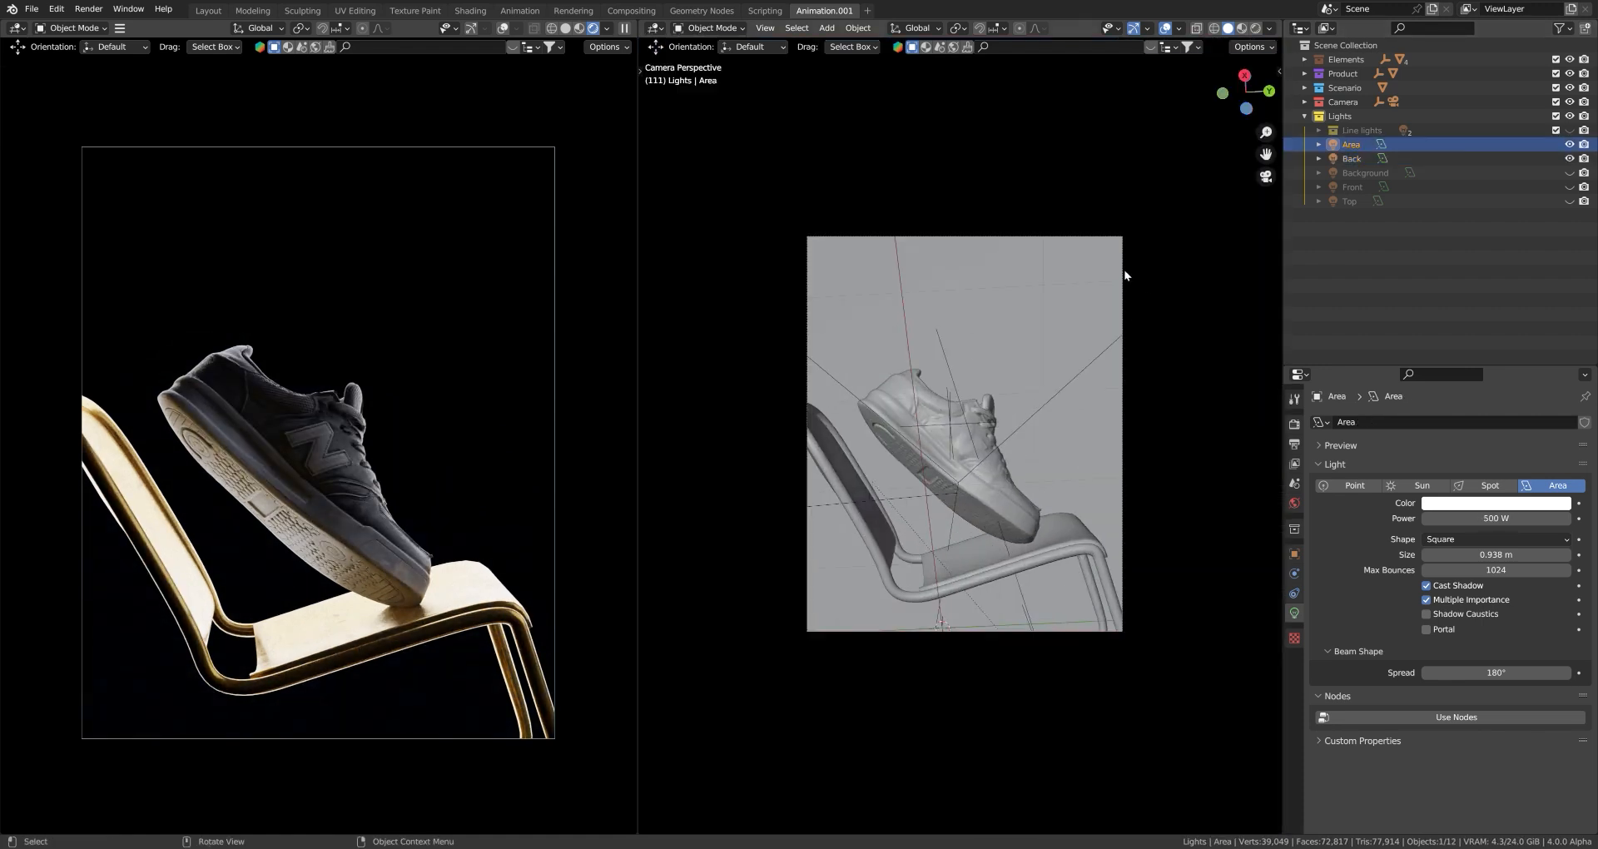
- Select the Back light and frame it to examine its position relative to the shoe
click(1356, 161)
scroll(965, 416, down, 4)
middle_drag(965, 400, 921, 366)
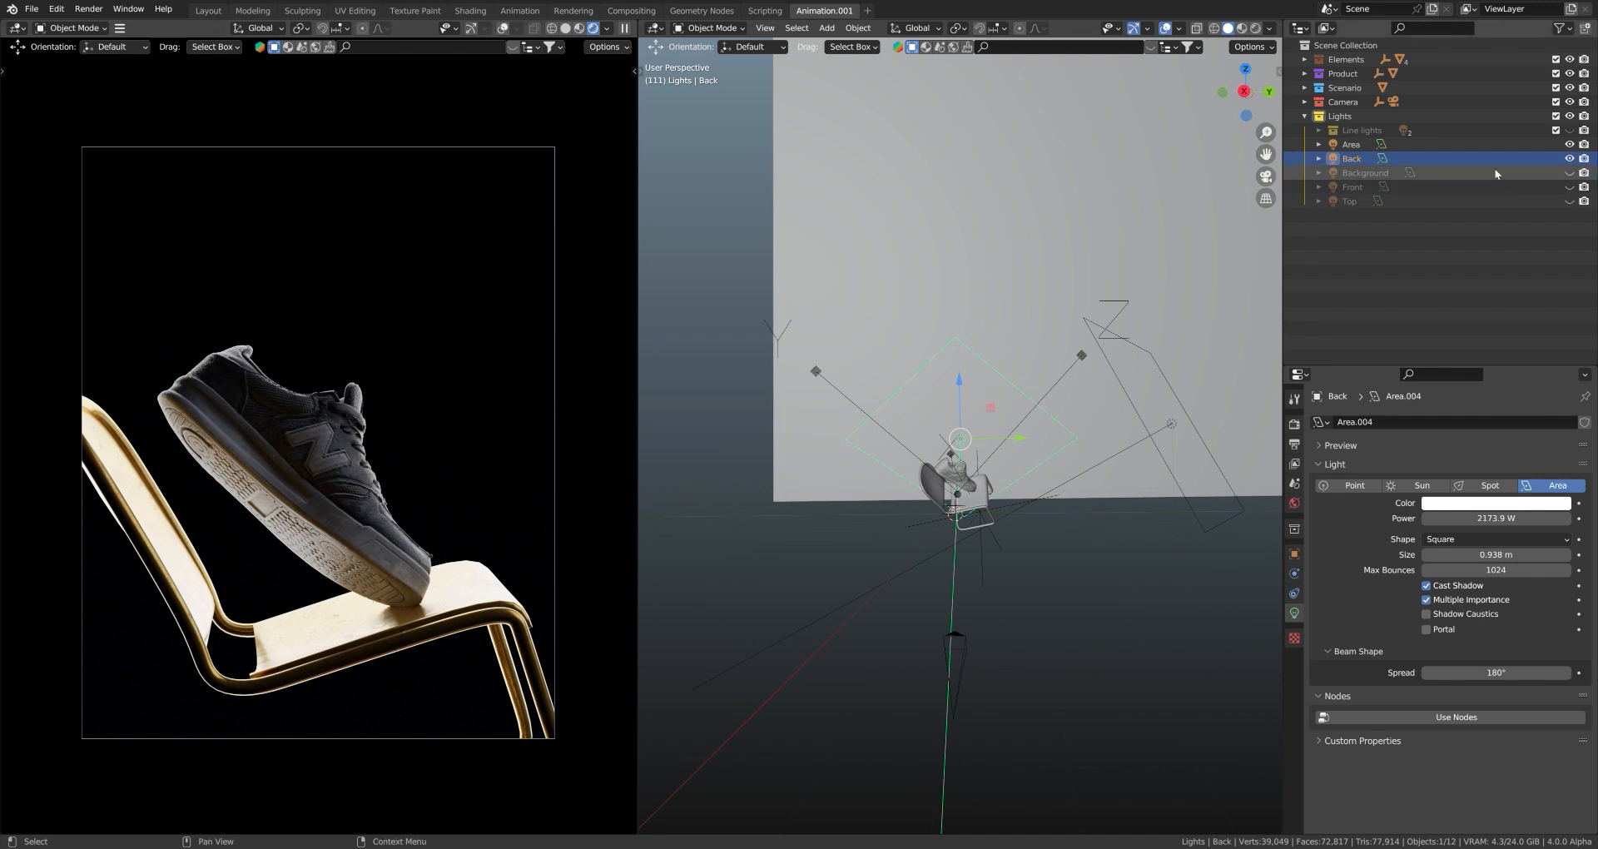
key(KP_Decimal)
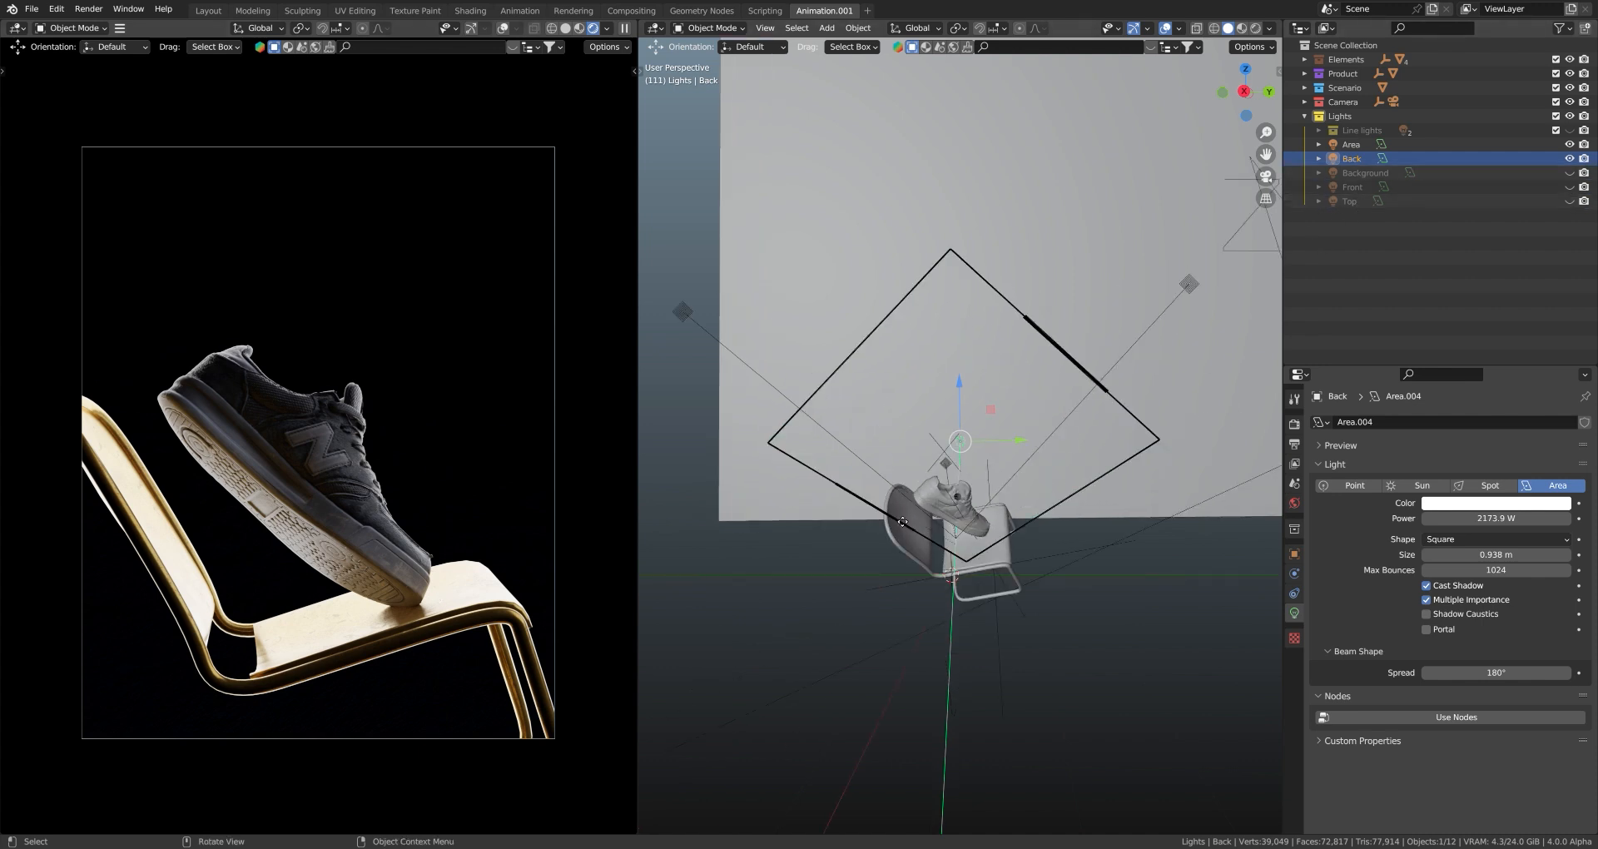
middle_drag(773, 481, 841, 432)
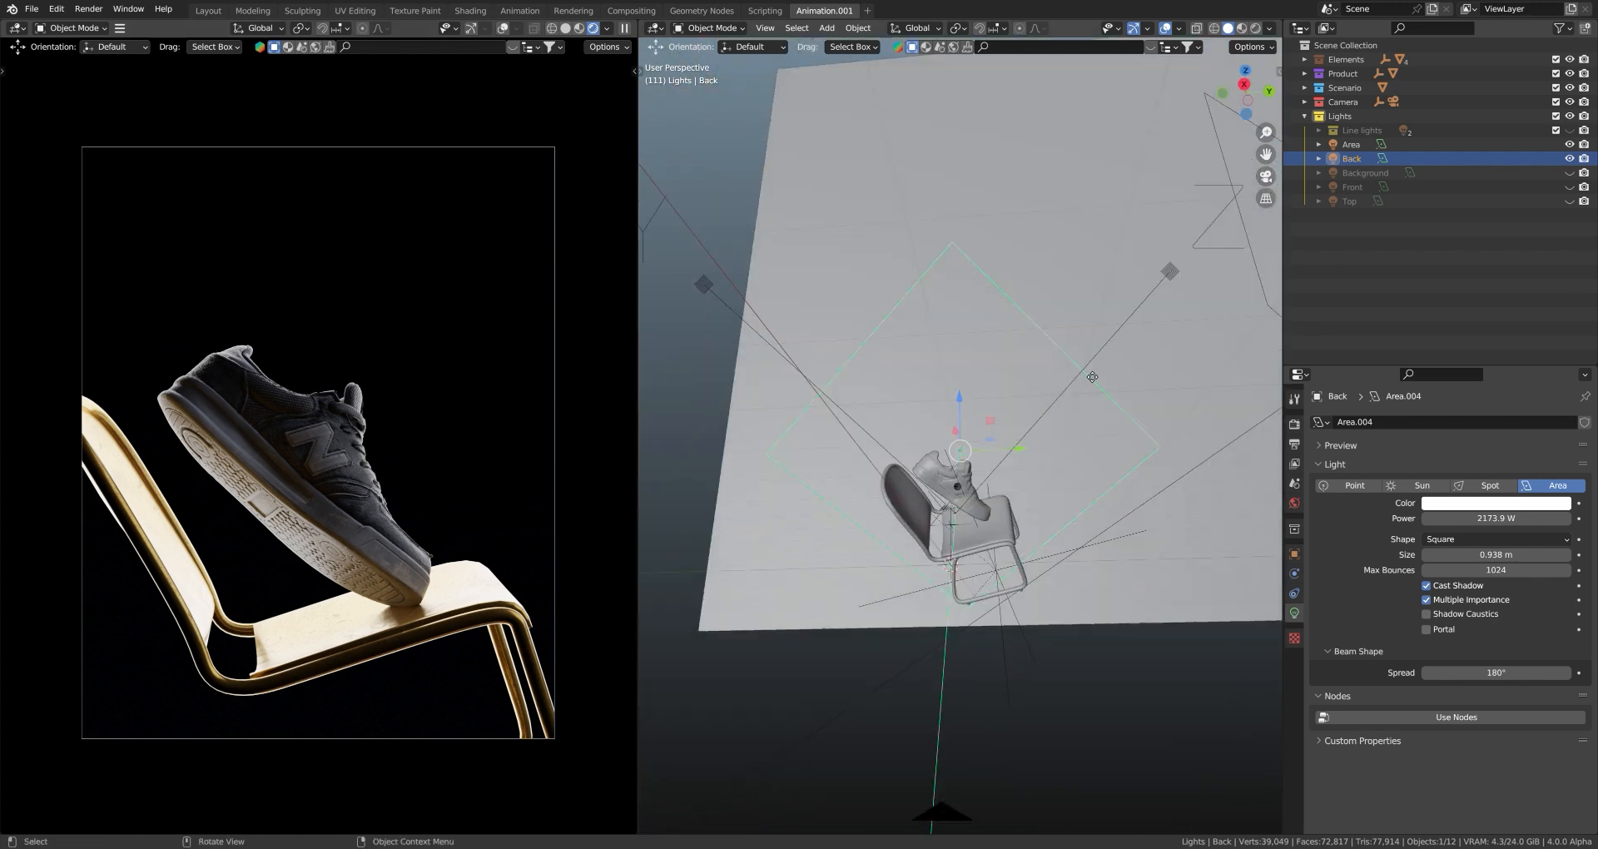
- Show the Front light, toggling its visibility to compare its effect, and select it in the scene
click(1572, 187)
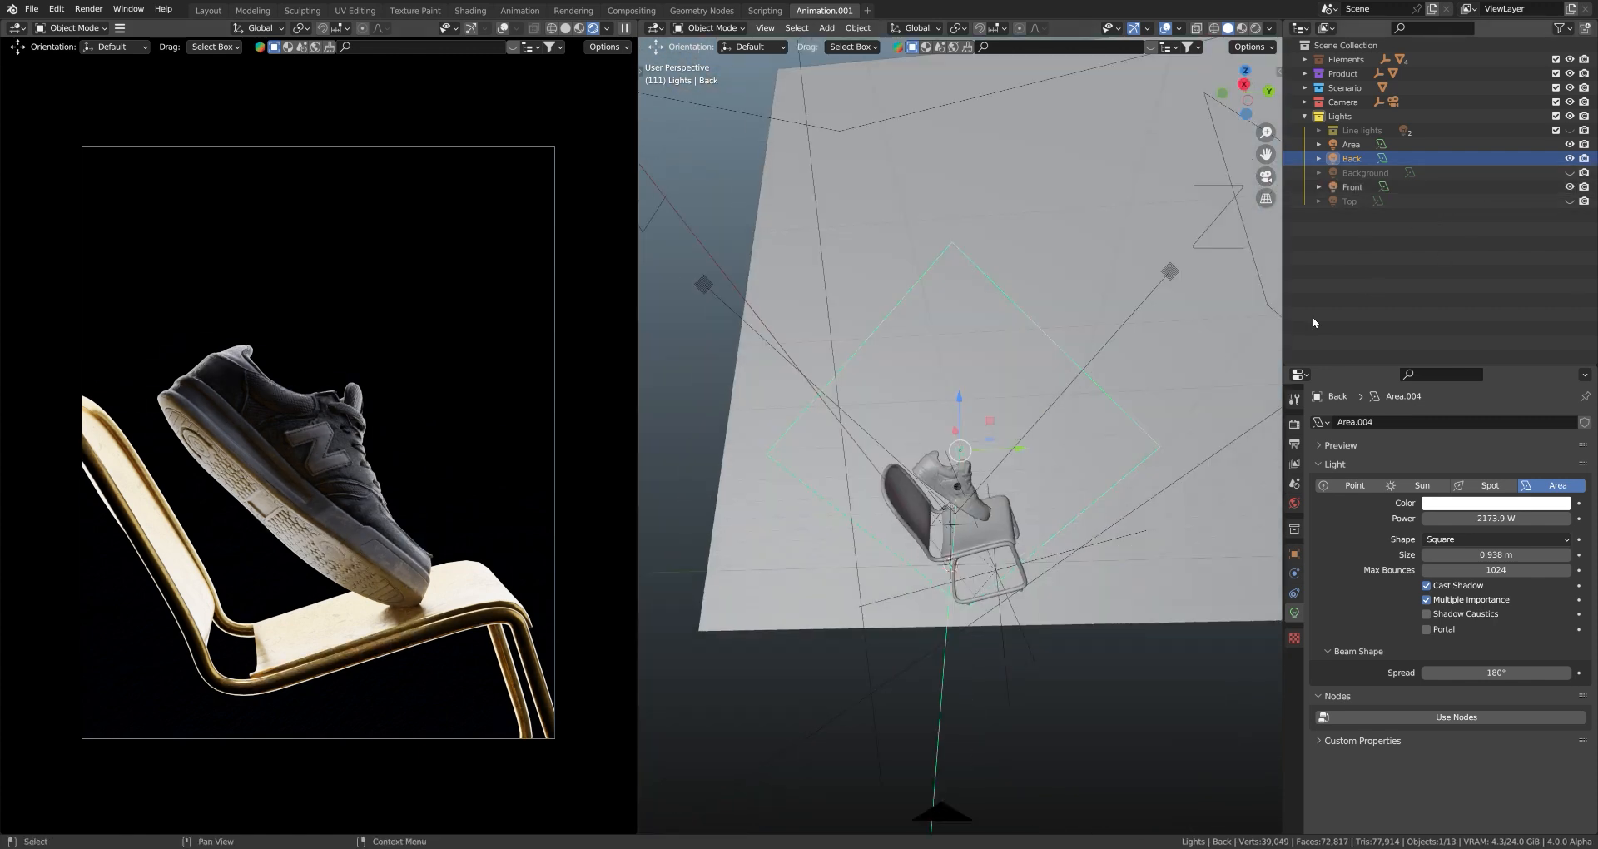
click(1572, 187)
click(1572, 187)
scroll(967, 296, down, 5)
middle_drag(967, 297, 959, 335)
click(928, 379)
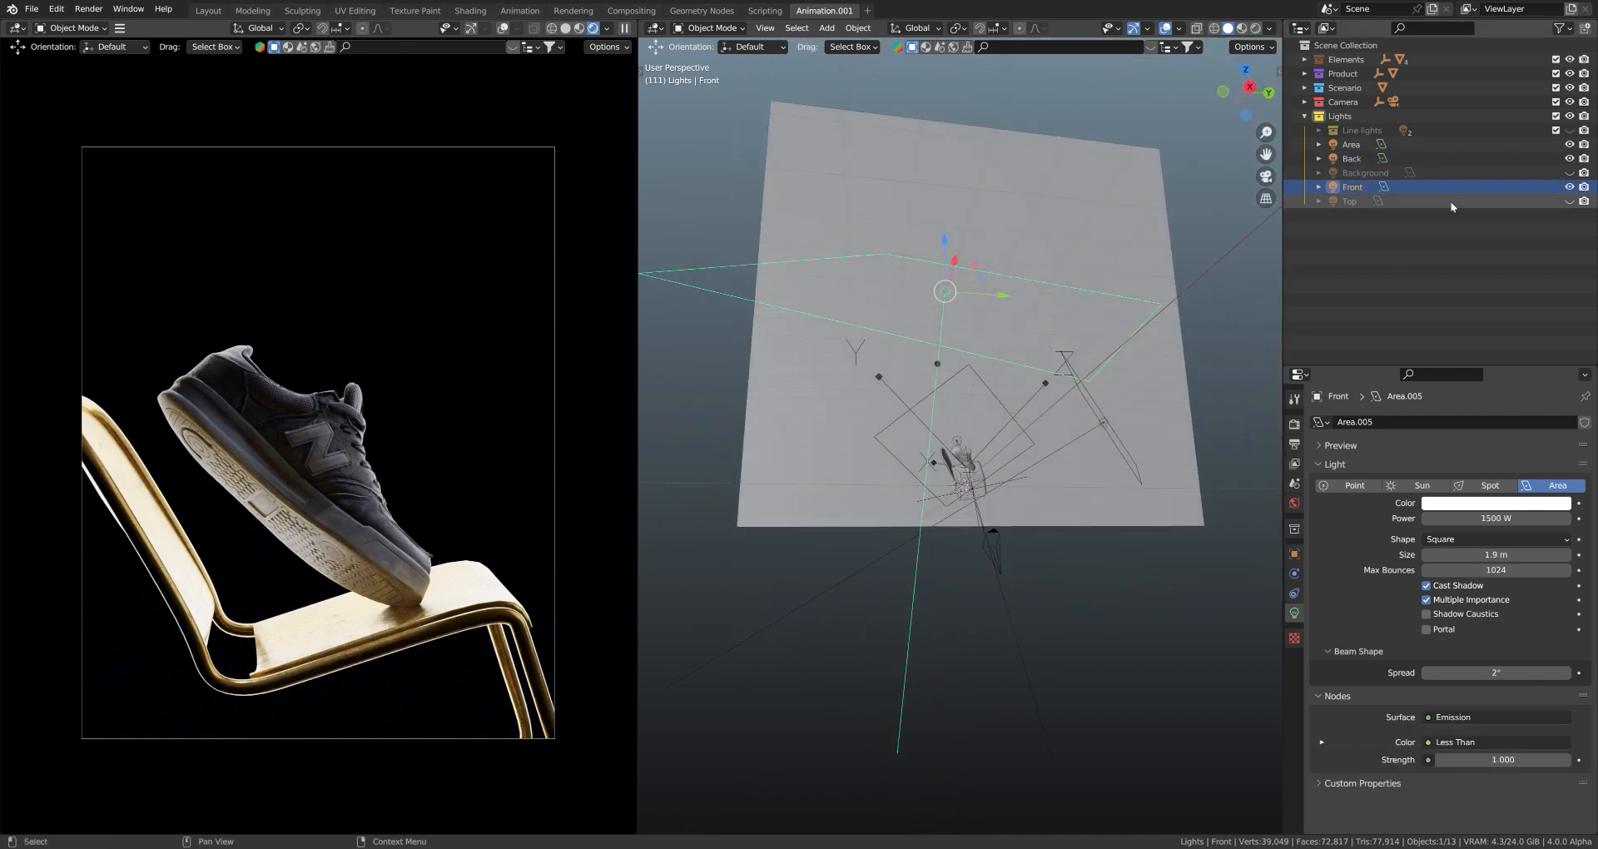
- Toggle the Area and Back lights off and on to compare their contributions in the render
click(1569, 146)
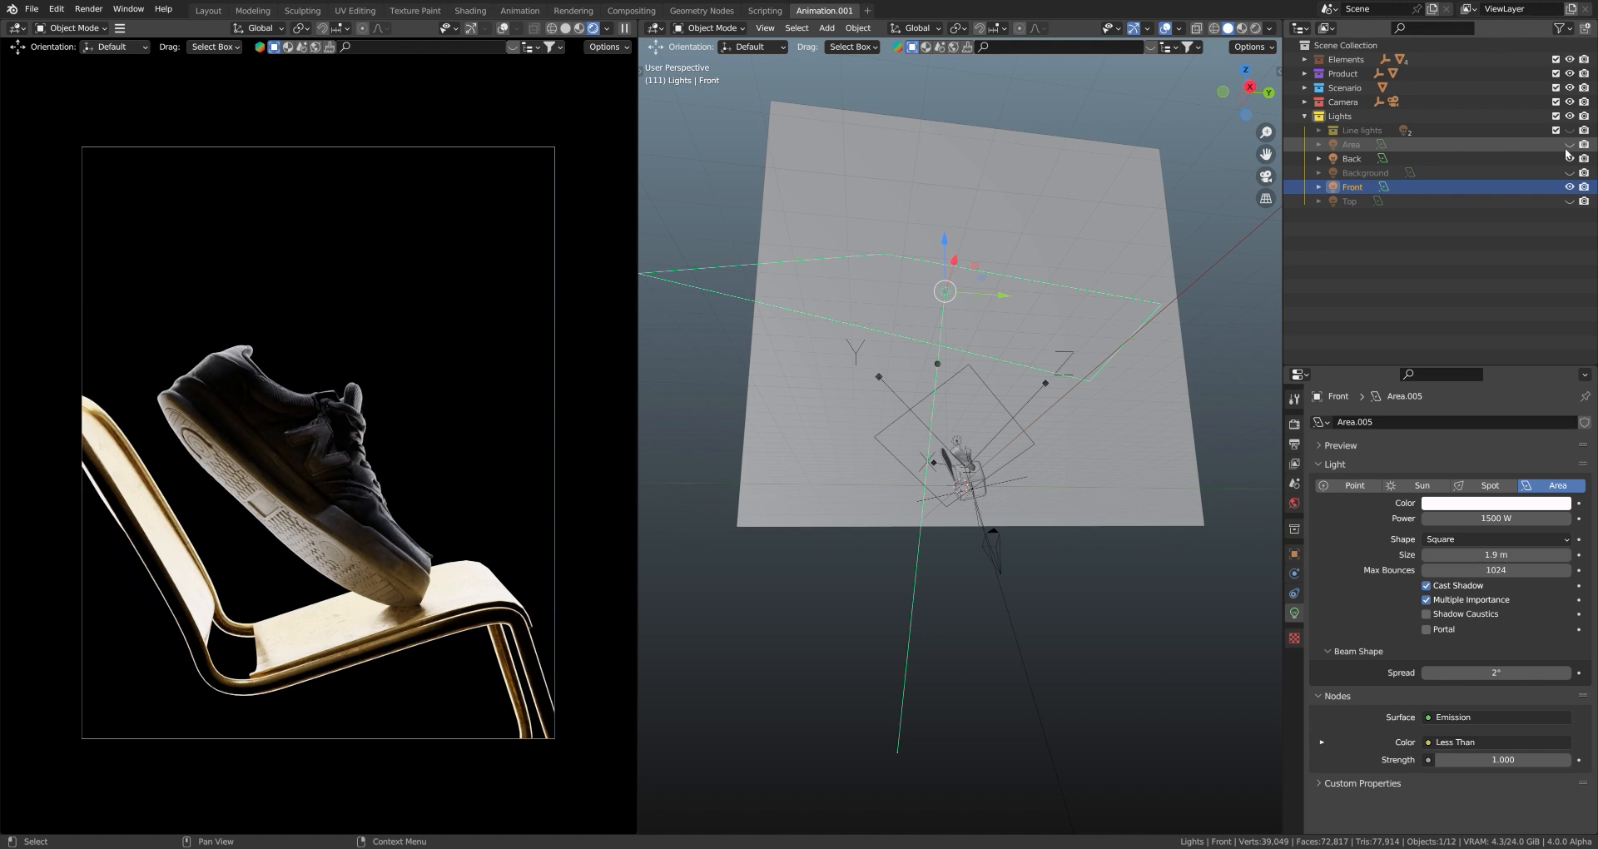
click(1570, 145)
click(1569, 159)
click(1569, 159)
click(1568, 159)
click(1569, 159)
click(1568, 159)
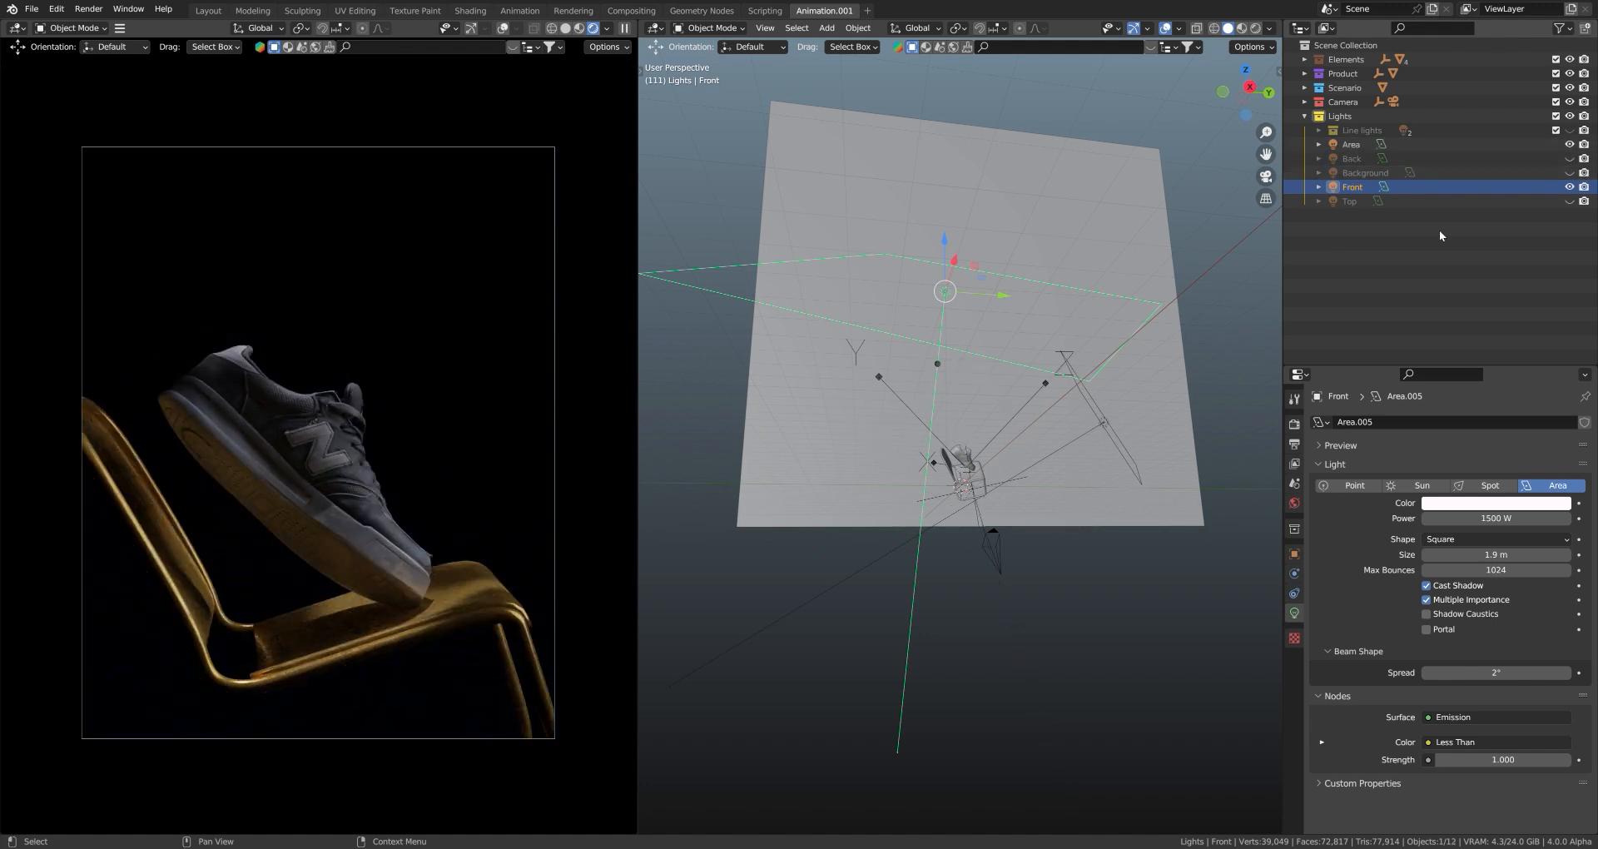
click(1568, 159)
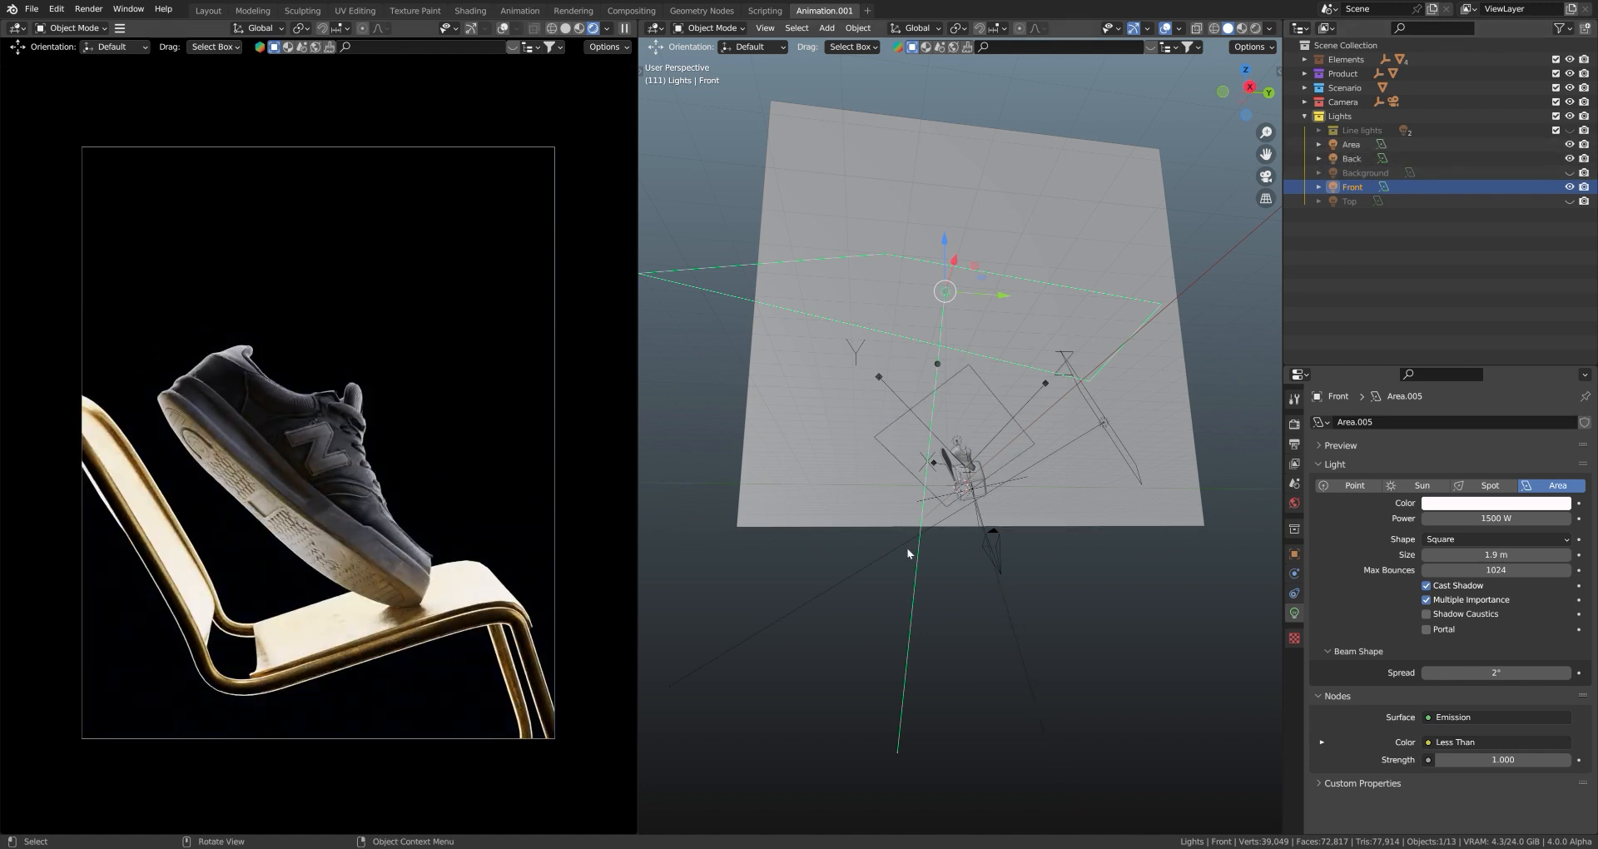
- Show the Top light and select it above the shoe and chair
middle_drag(889, 549, 858, 537)
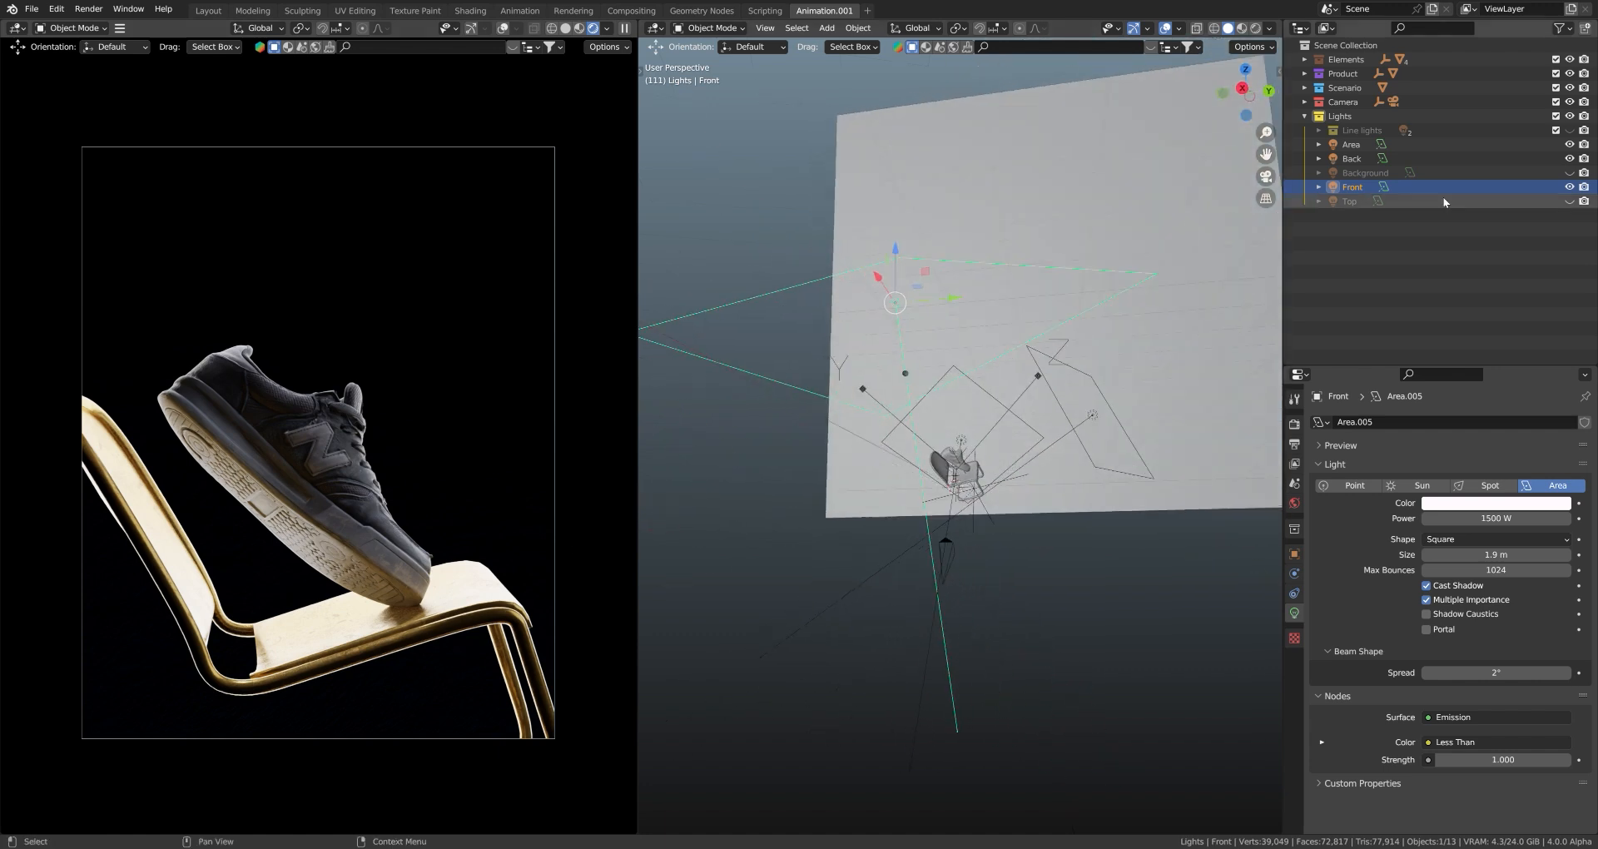
click(1569, 201)
middle_drag(1026, 297, 957, 361)
click(957, 361)
- Hide the Front light, toggling it to compare the render, and view the Top light's placement
click(1569, 186)
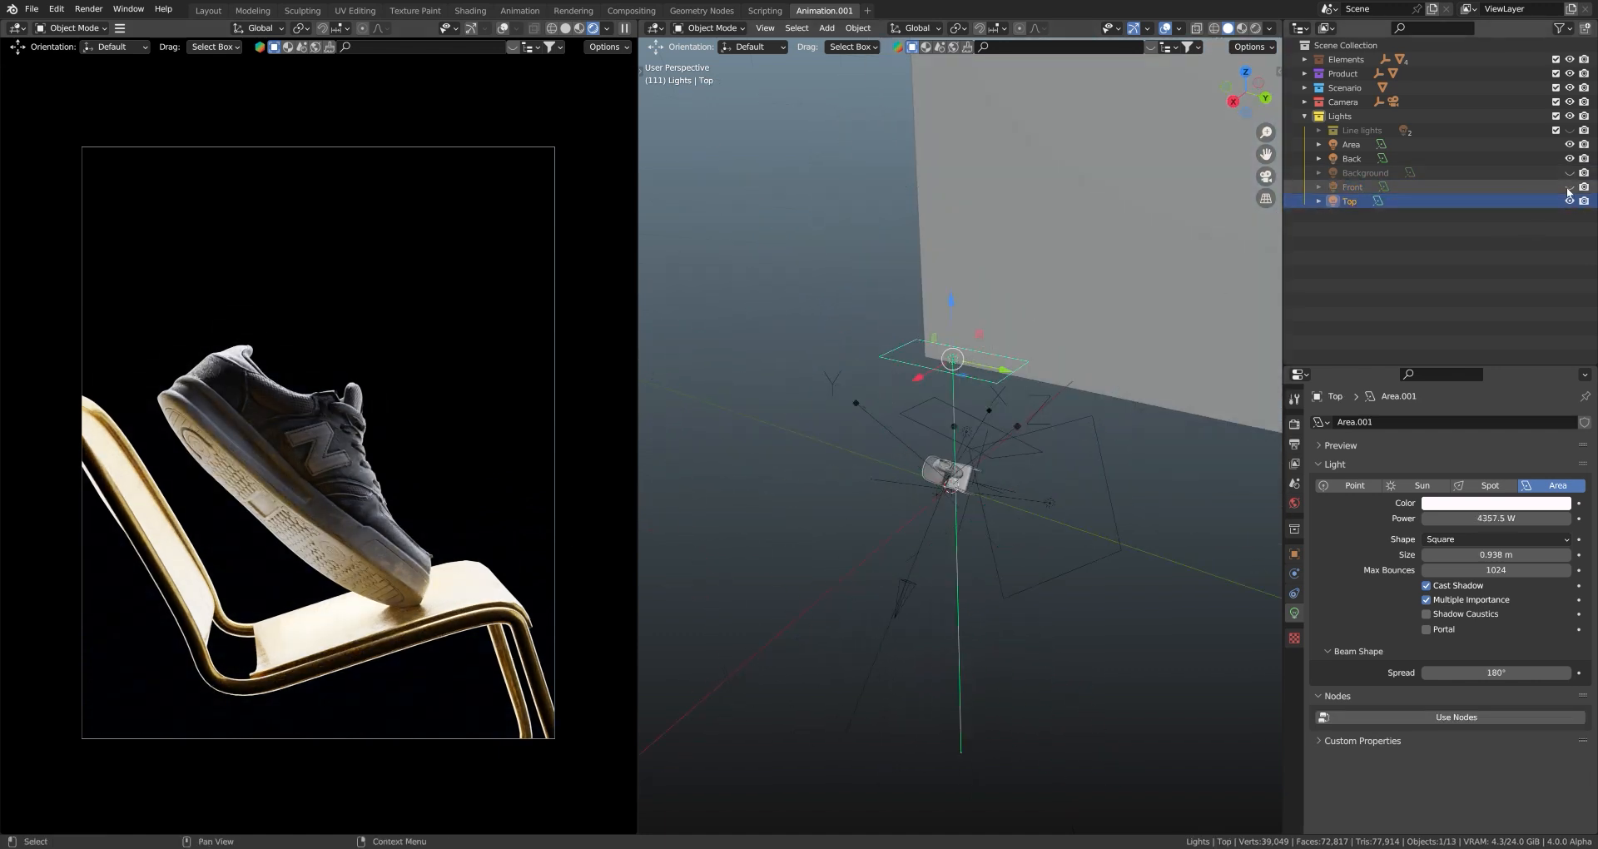
scroll(928, 367, up, 3)
middle_drag(927, 367, 955, 356)
click(1568, 186)
click(1569, 186)
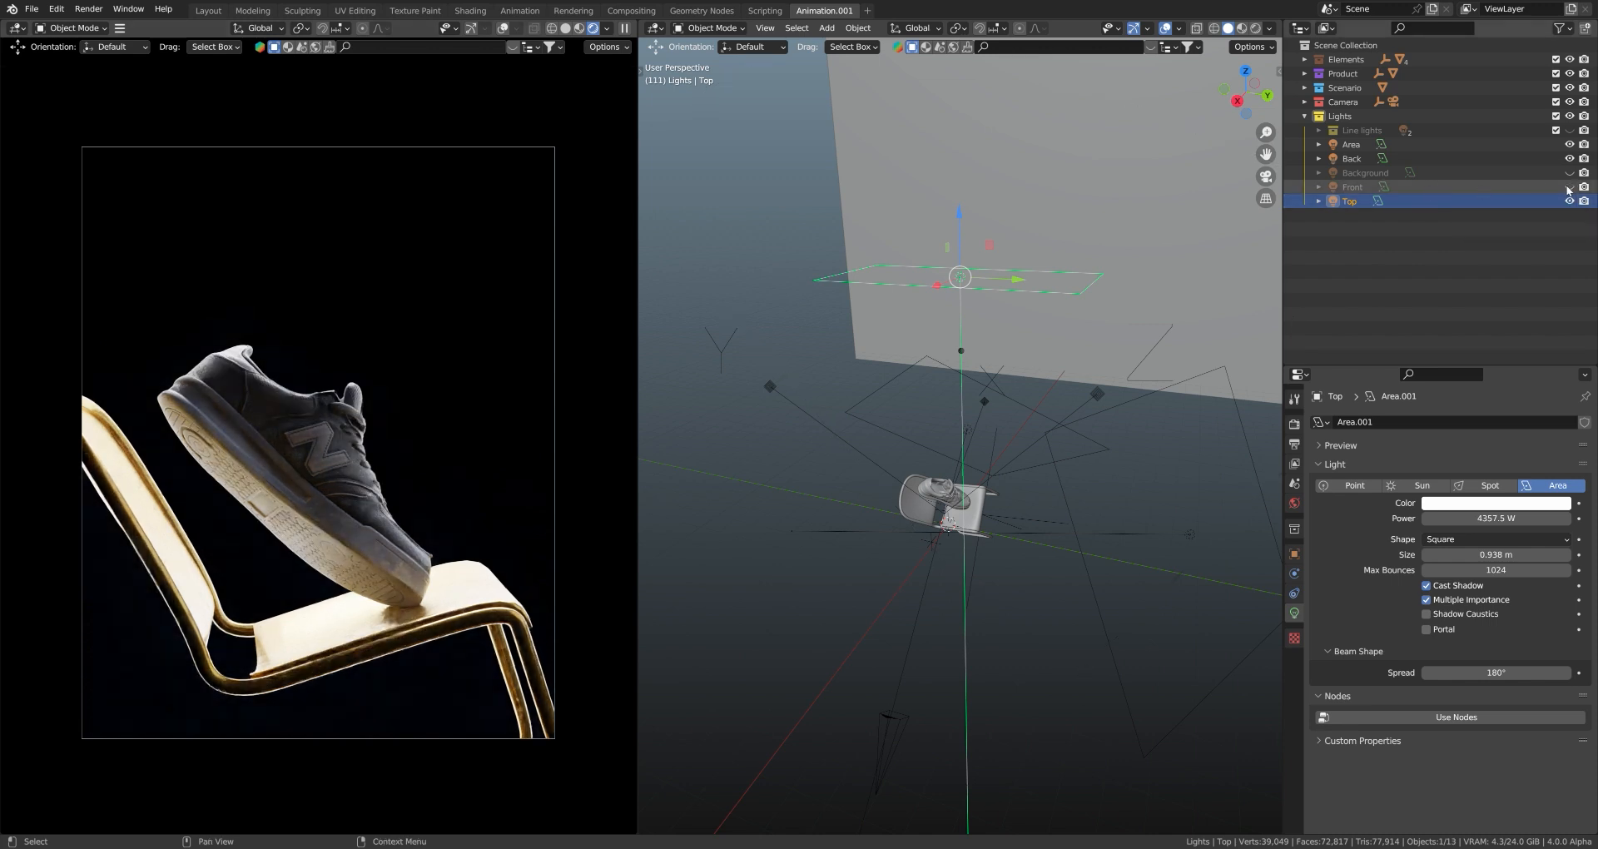
middle_drag(982, 432, 1013, 407)
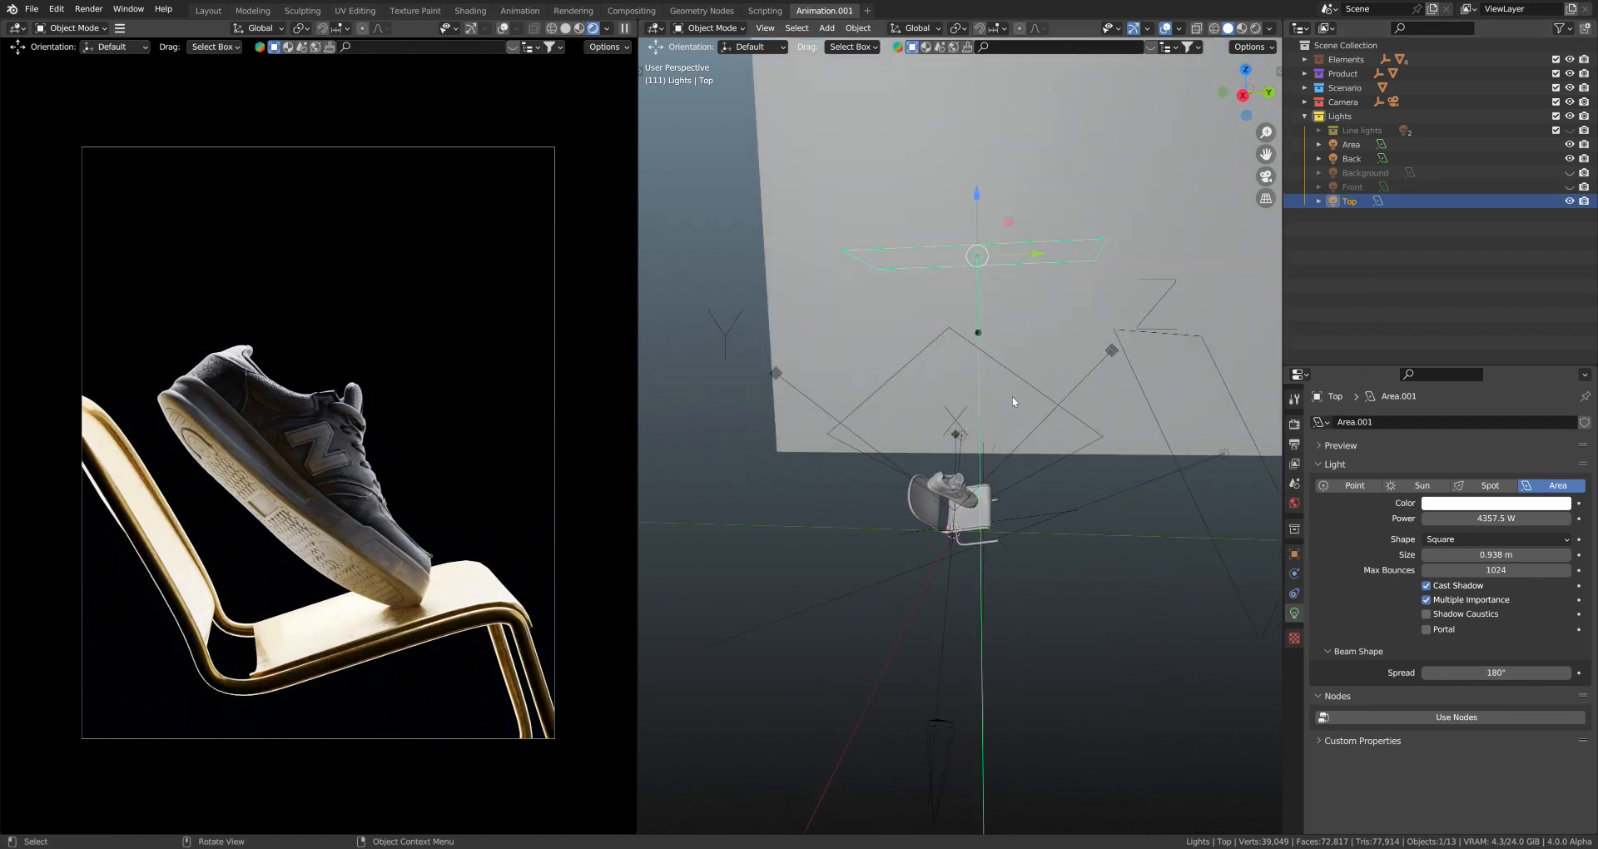
- Return to the camera view and show the Front and Background lights
key(KP_0)
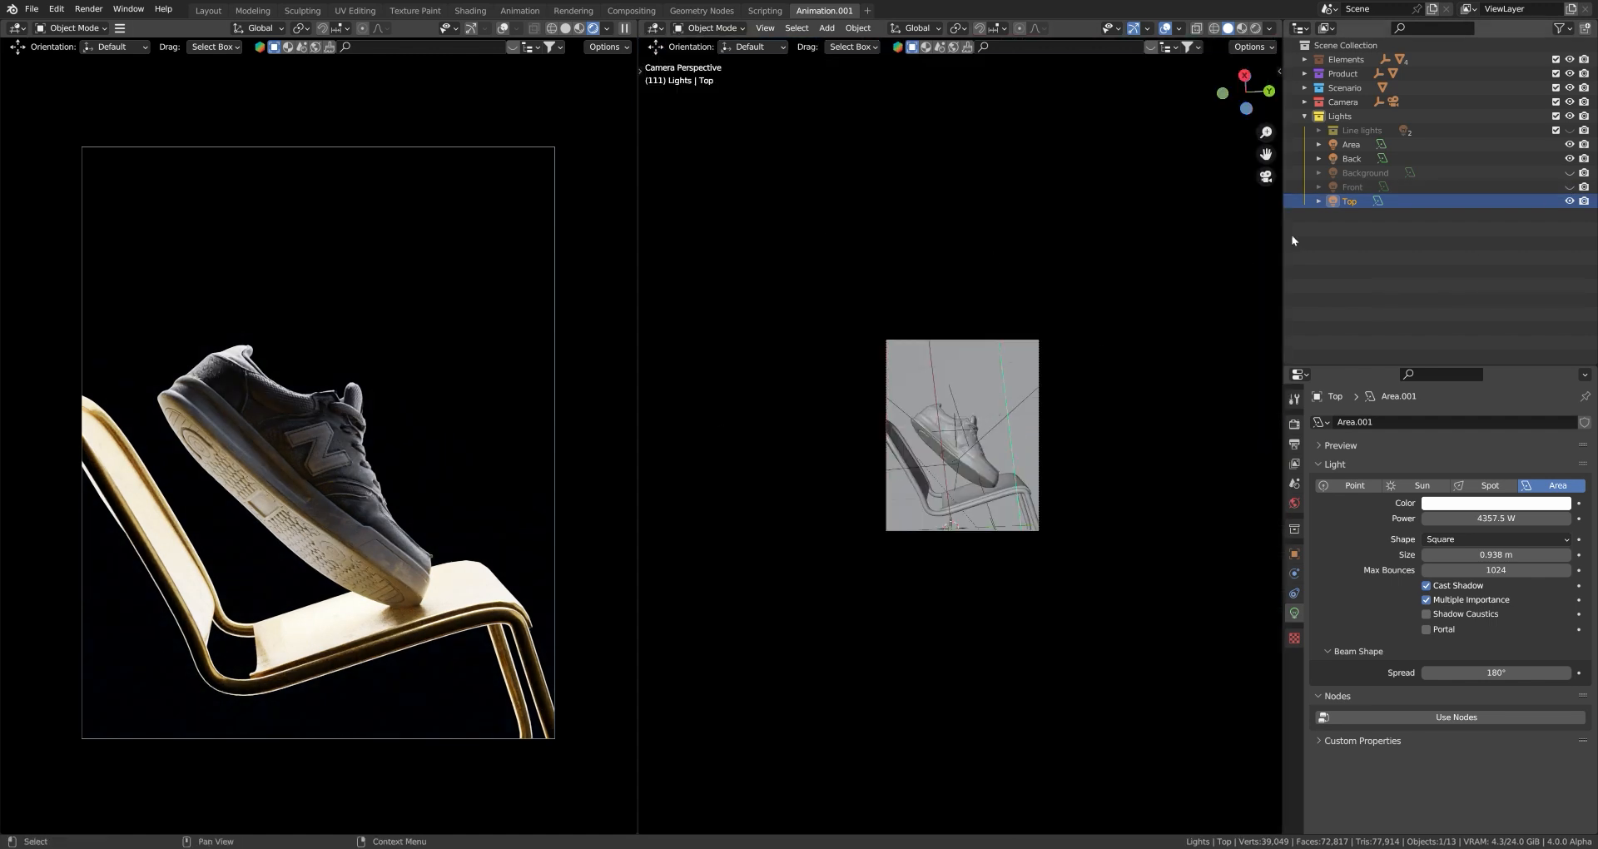
click(1569, 187)
click(1570, 173)
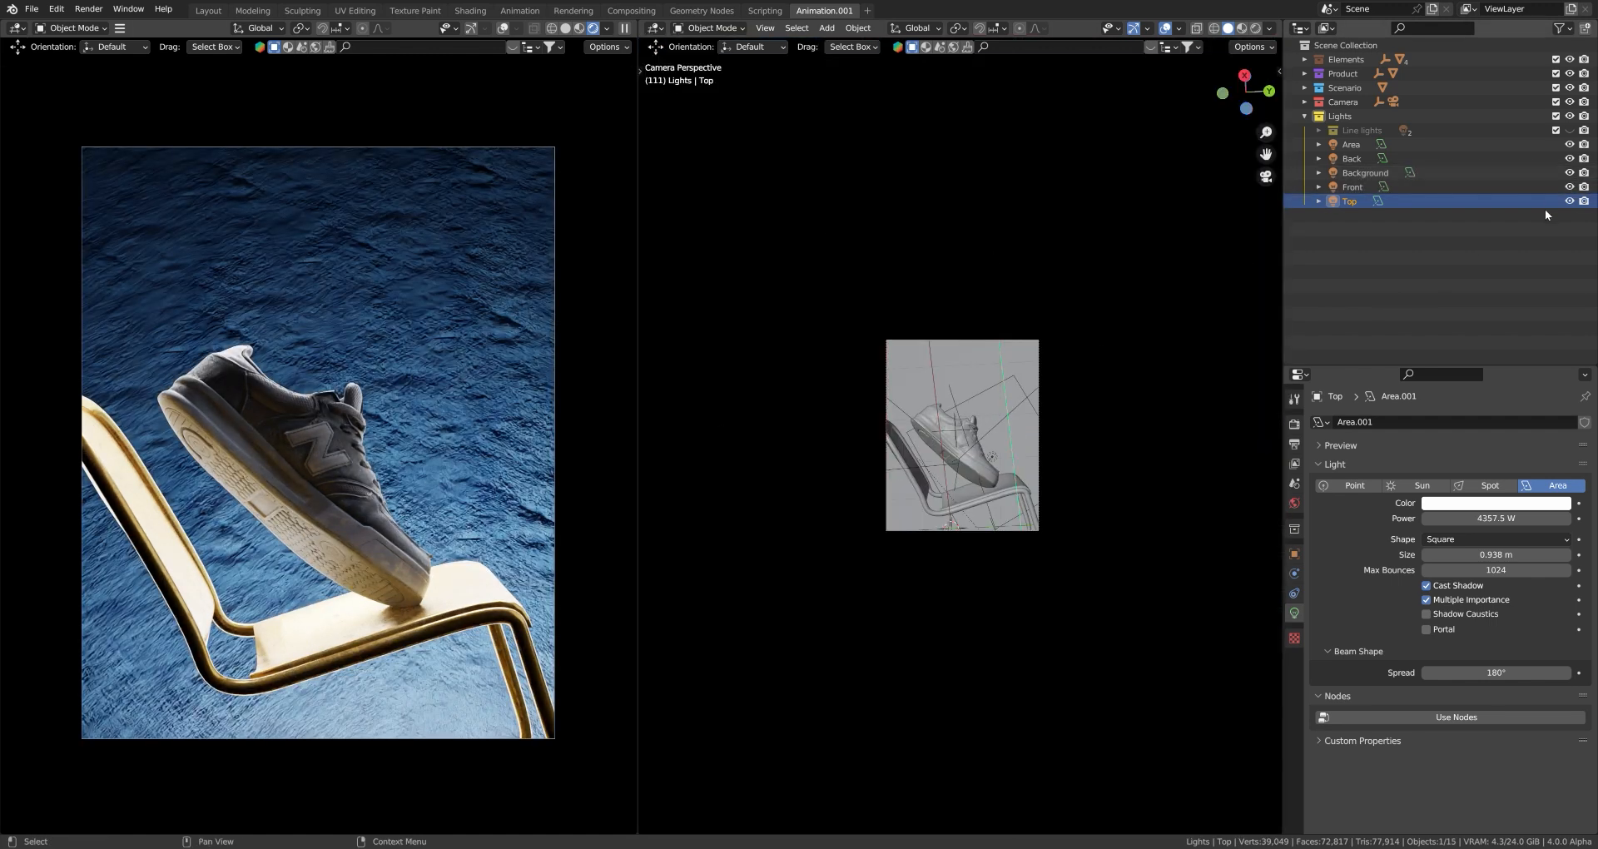
- Toggle the Background light off and on to compare its effect on the blue backdrop
click(1570, 173)
click(1569, 173)
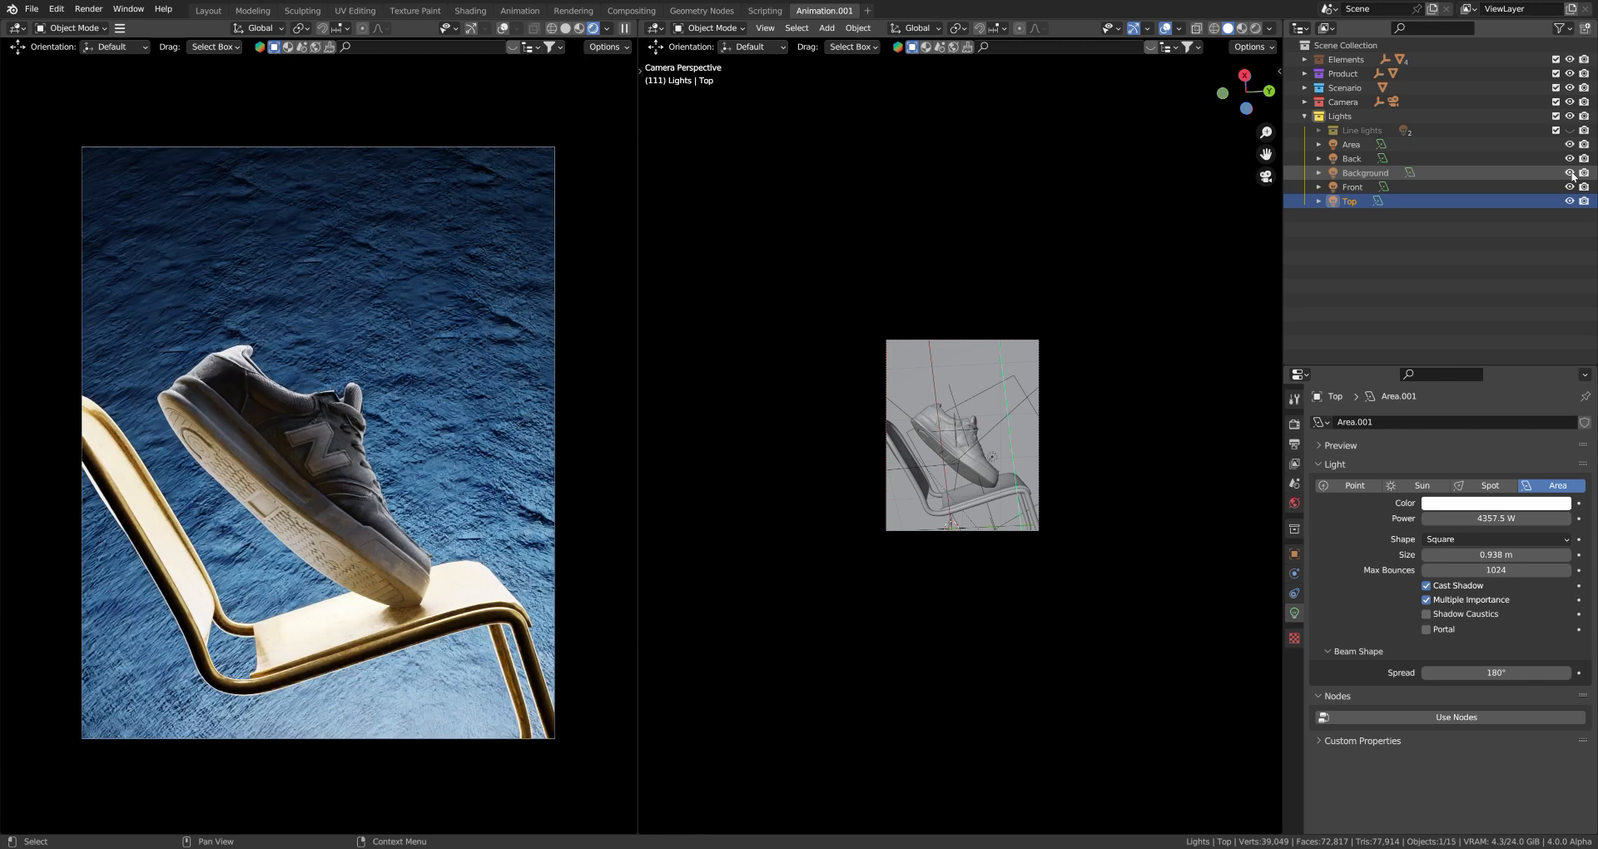
click(1569, 174)
click(1570, 173)
click(1570, 173)
middle_drag(1082, 376, 1039, 529)
click(1570, 173)
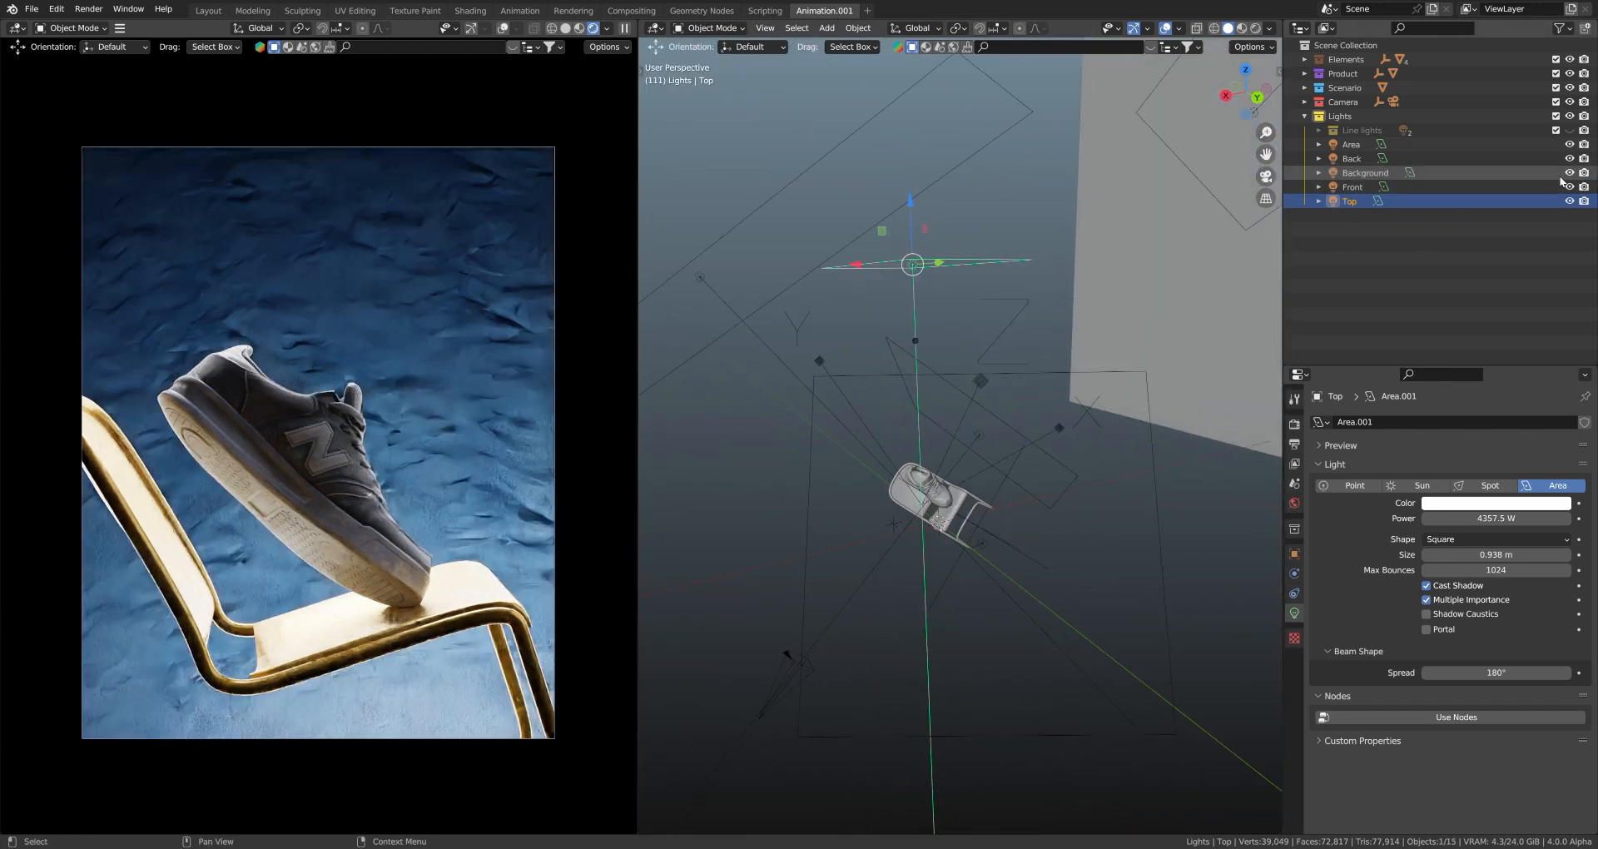
- Select the Background light, inspect its placement near the backdrop, and return to the camera view
scroll(1172, 301, down, 5)
click(1088, 296)
middle_drag(1088, 297, 1107, 475)
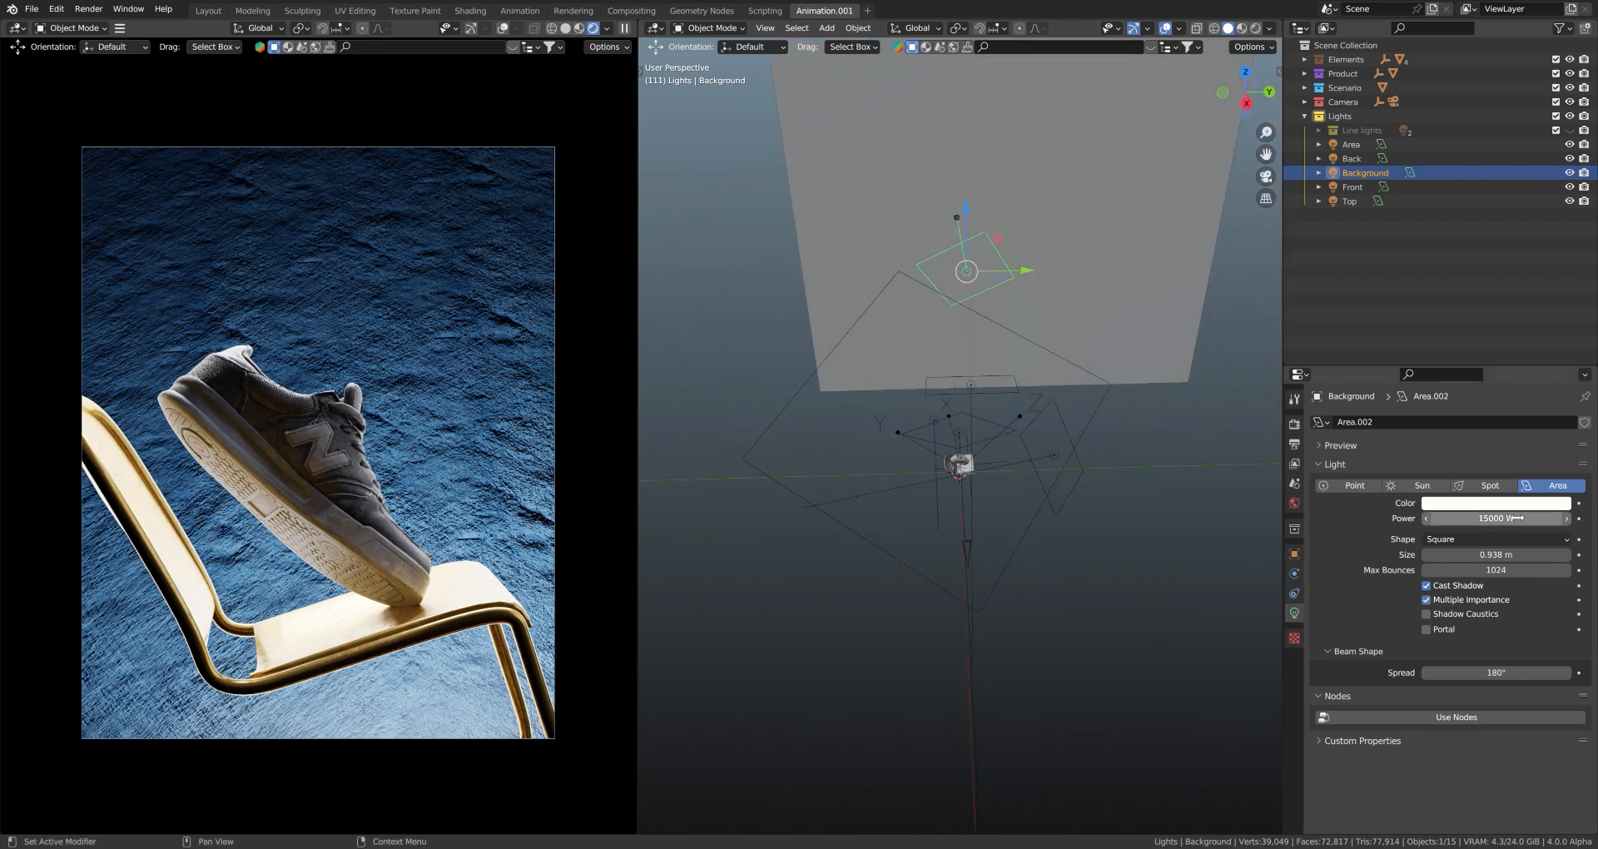
key(KP_0)
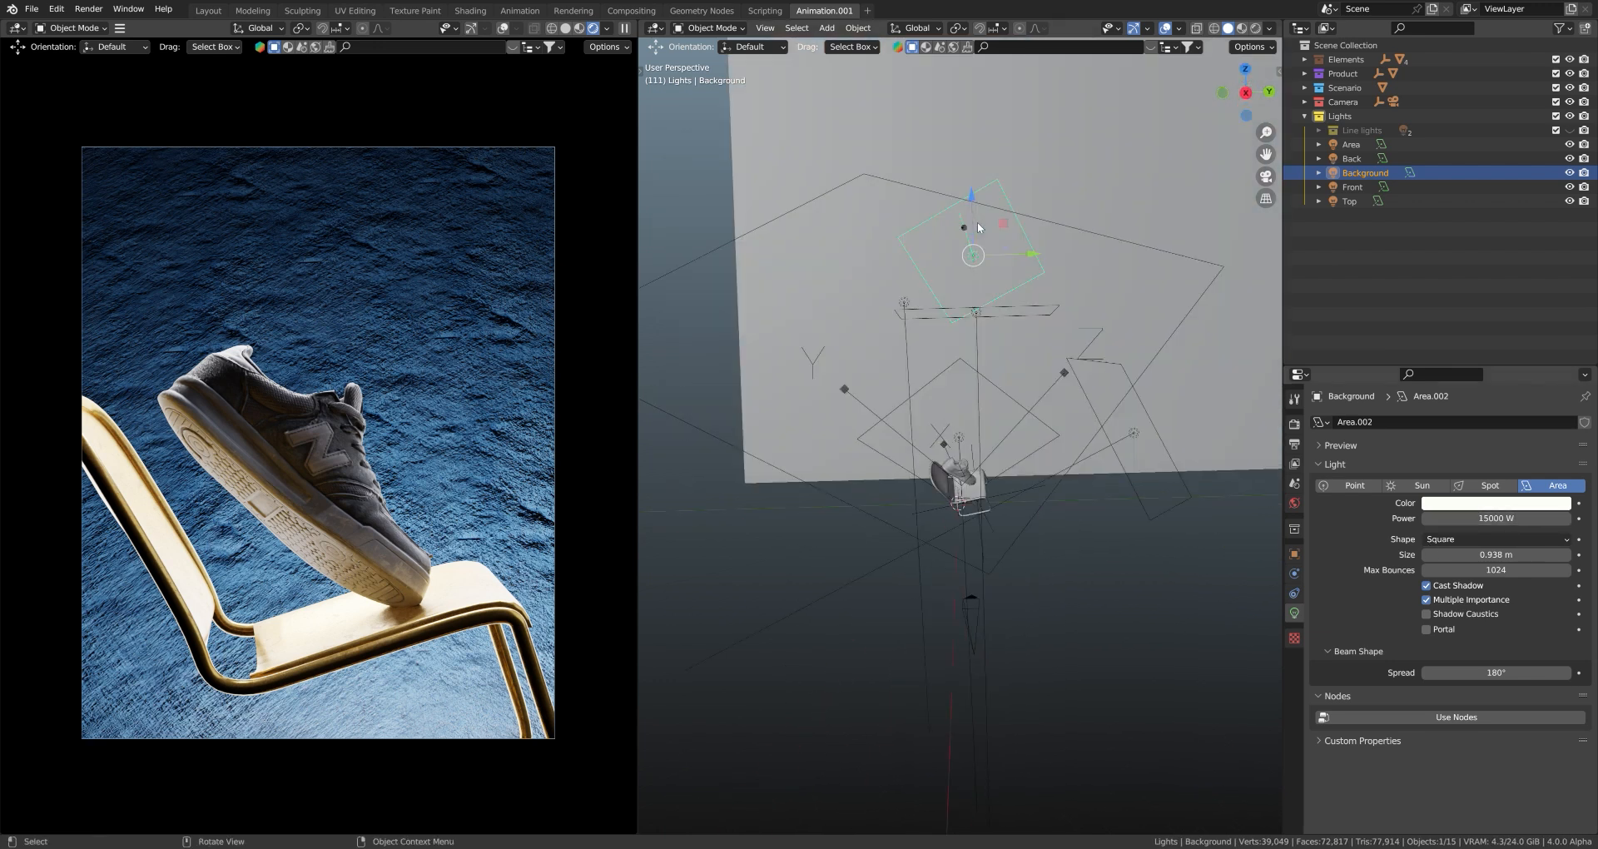
- Hide the Background, Back, Front and Top lights, then select the Area light and inspect its placement
click(1568, 174)
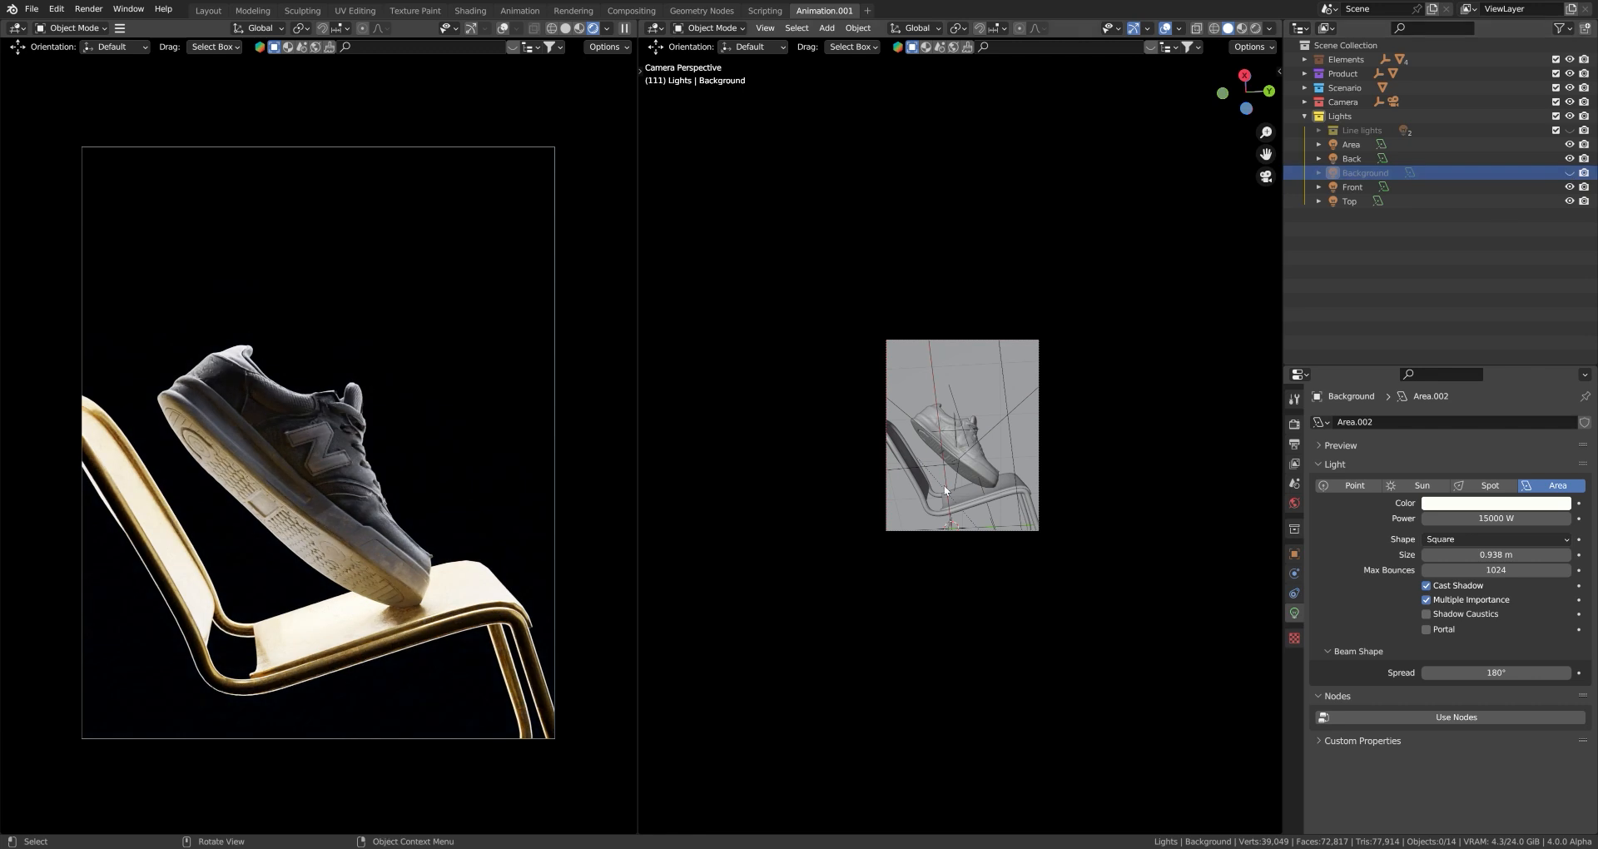
scroll(359, 611, up, 1)
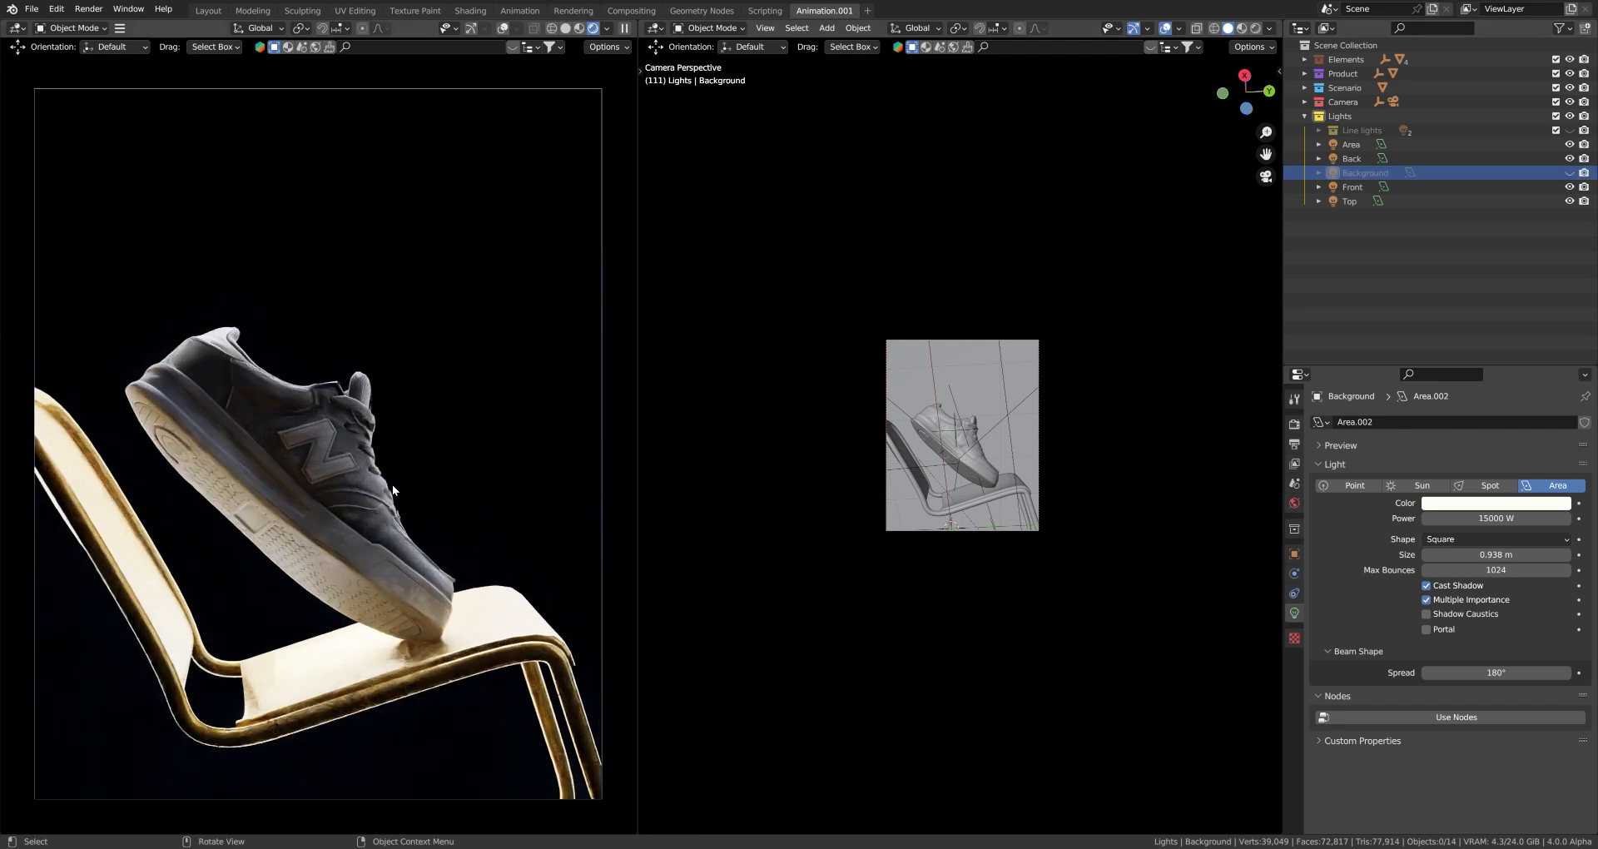
drag(1569, 158, 1570, 201)
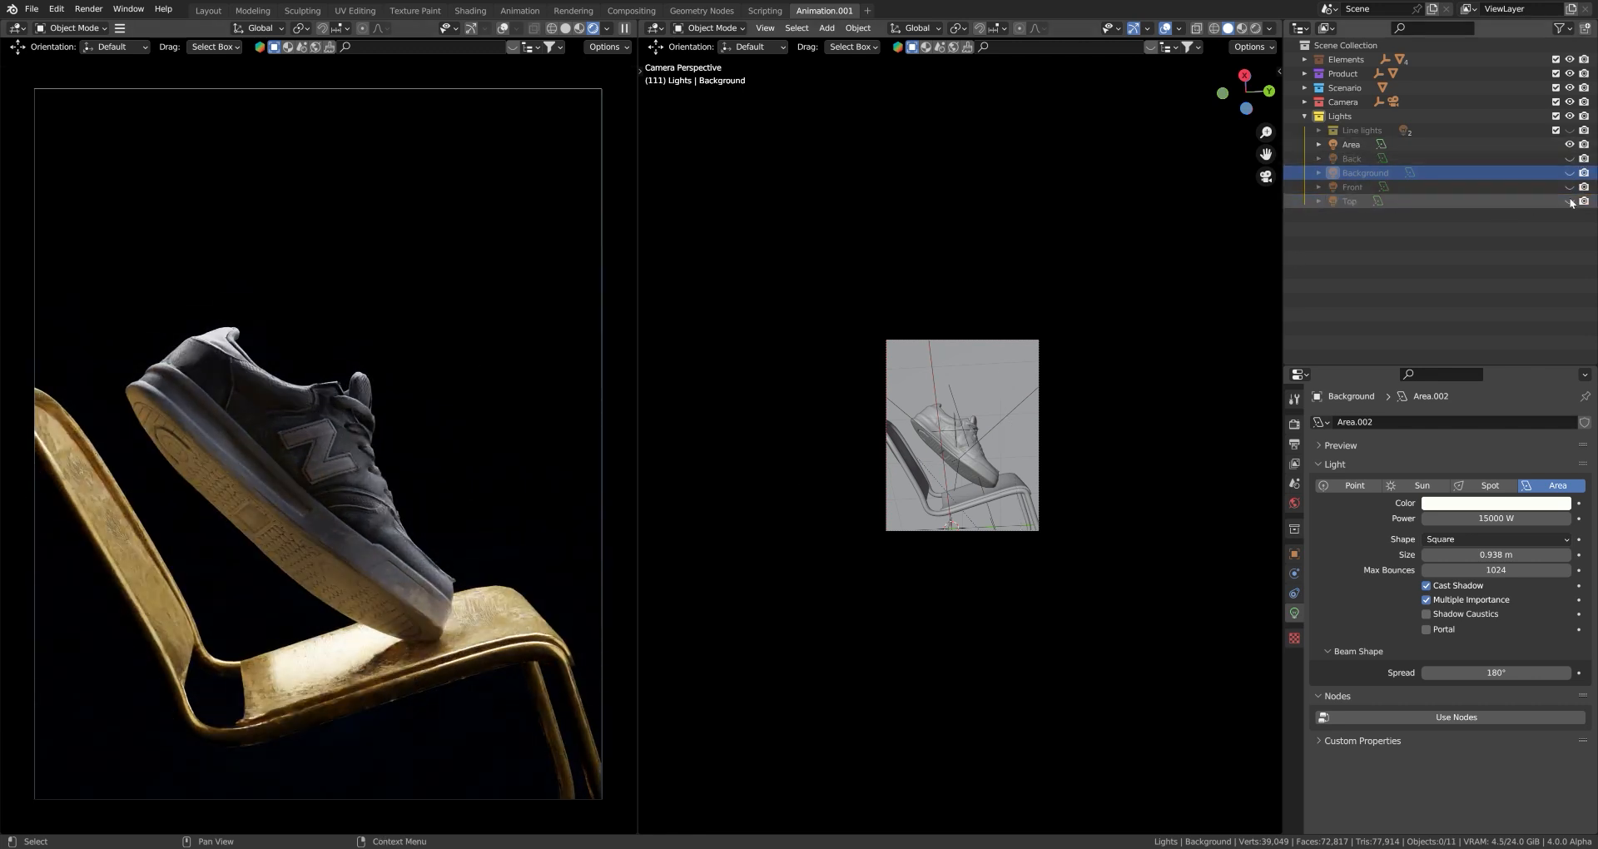
click(1353, 146)
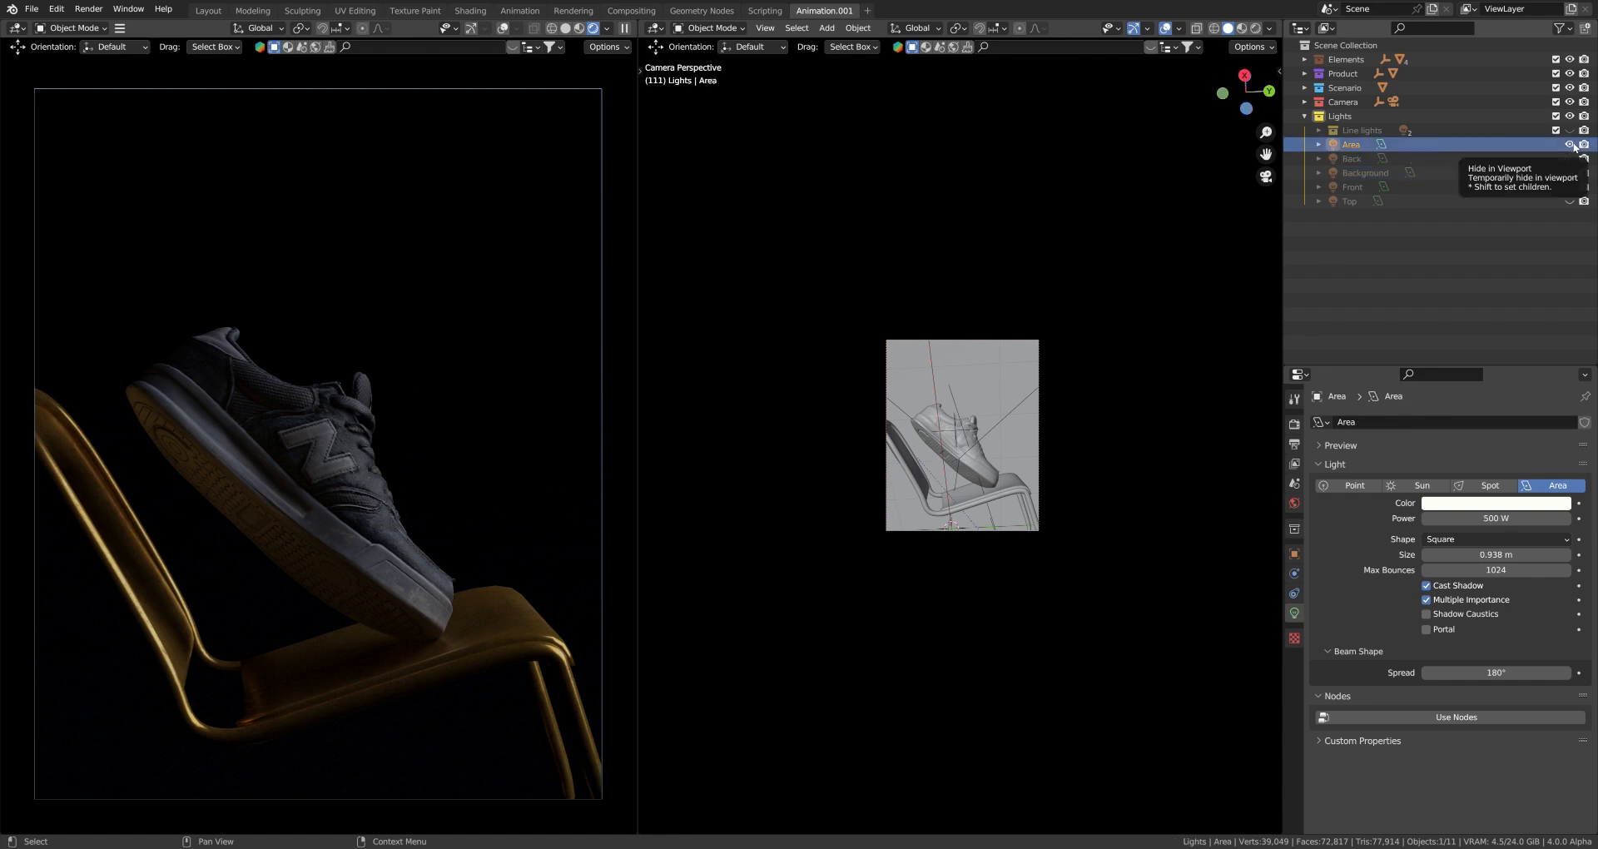
middle_drag(1150, 303, 1040, 433)
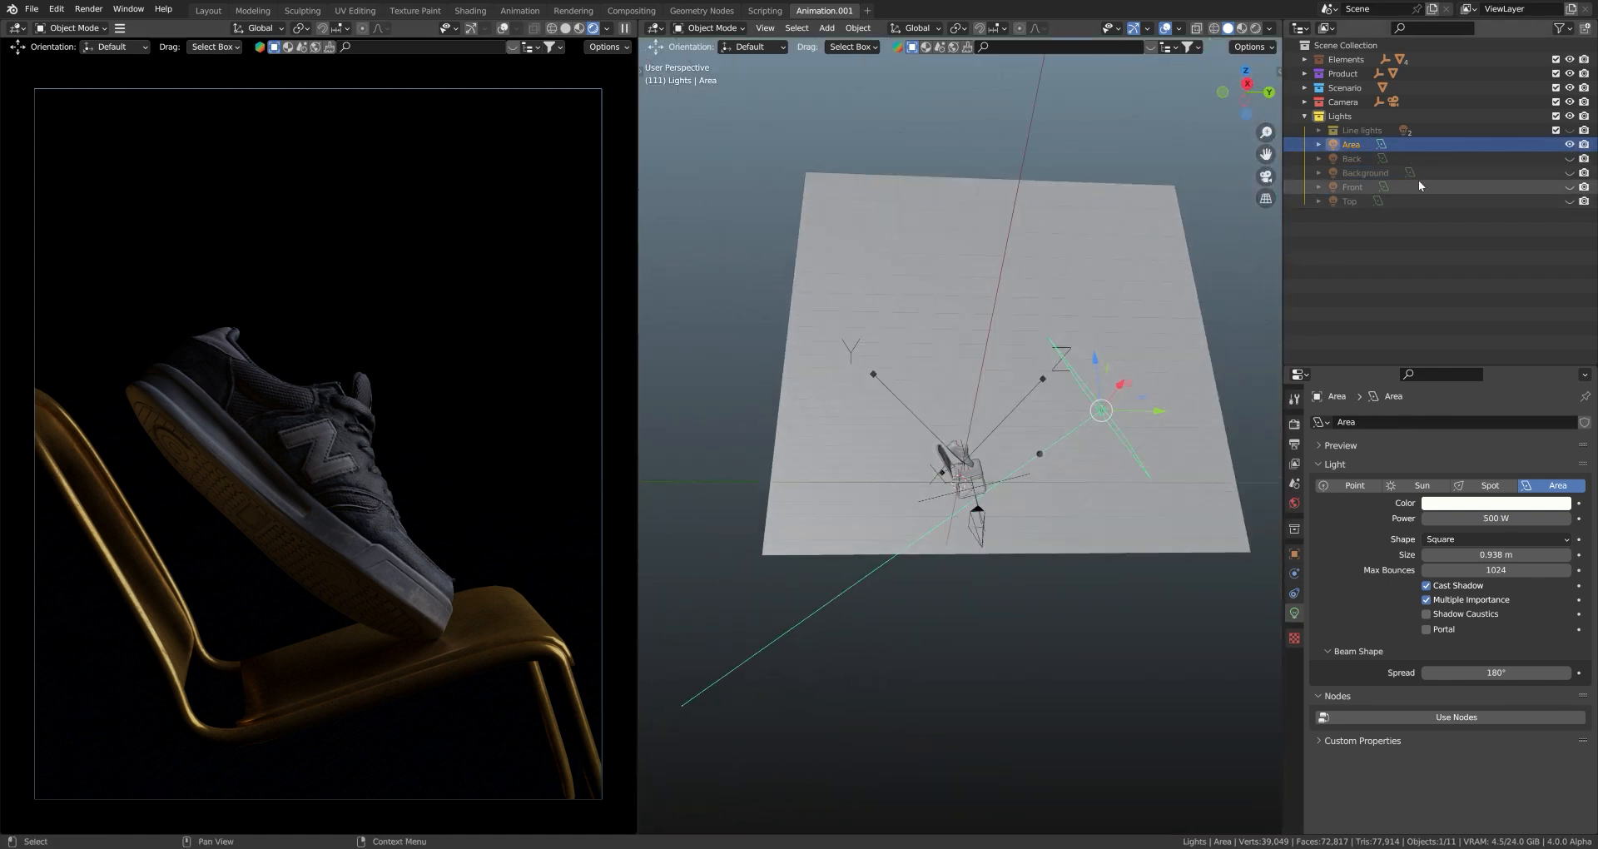
- Show the Back light and toggle the Front light on and off to compare its effect
click(1569, 159)
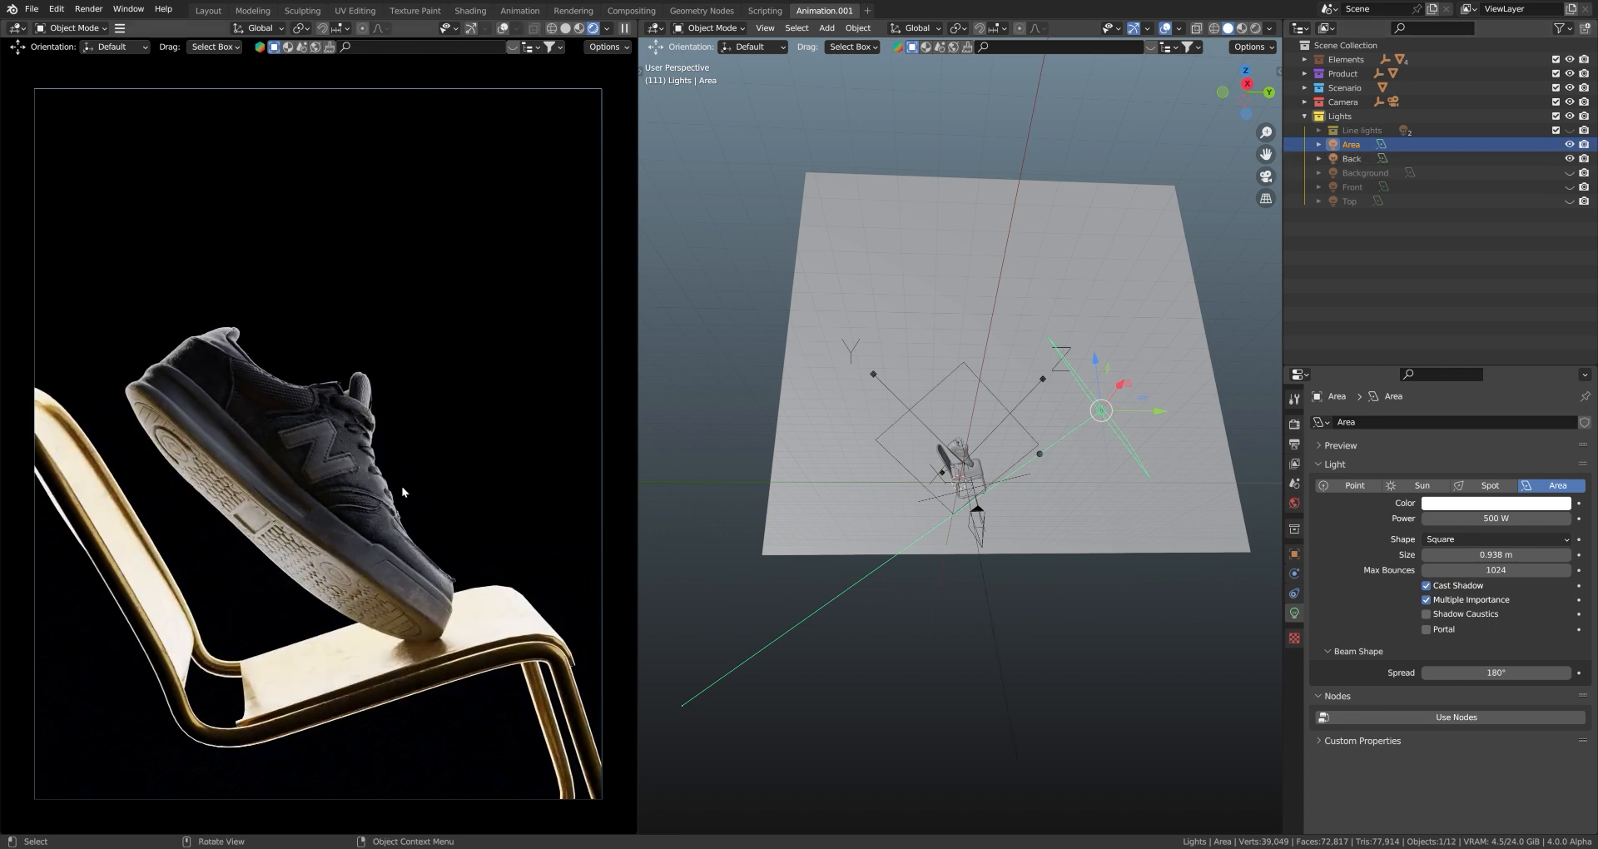
click(1569, 186)
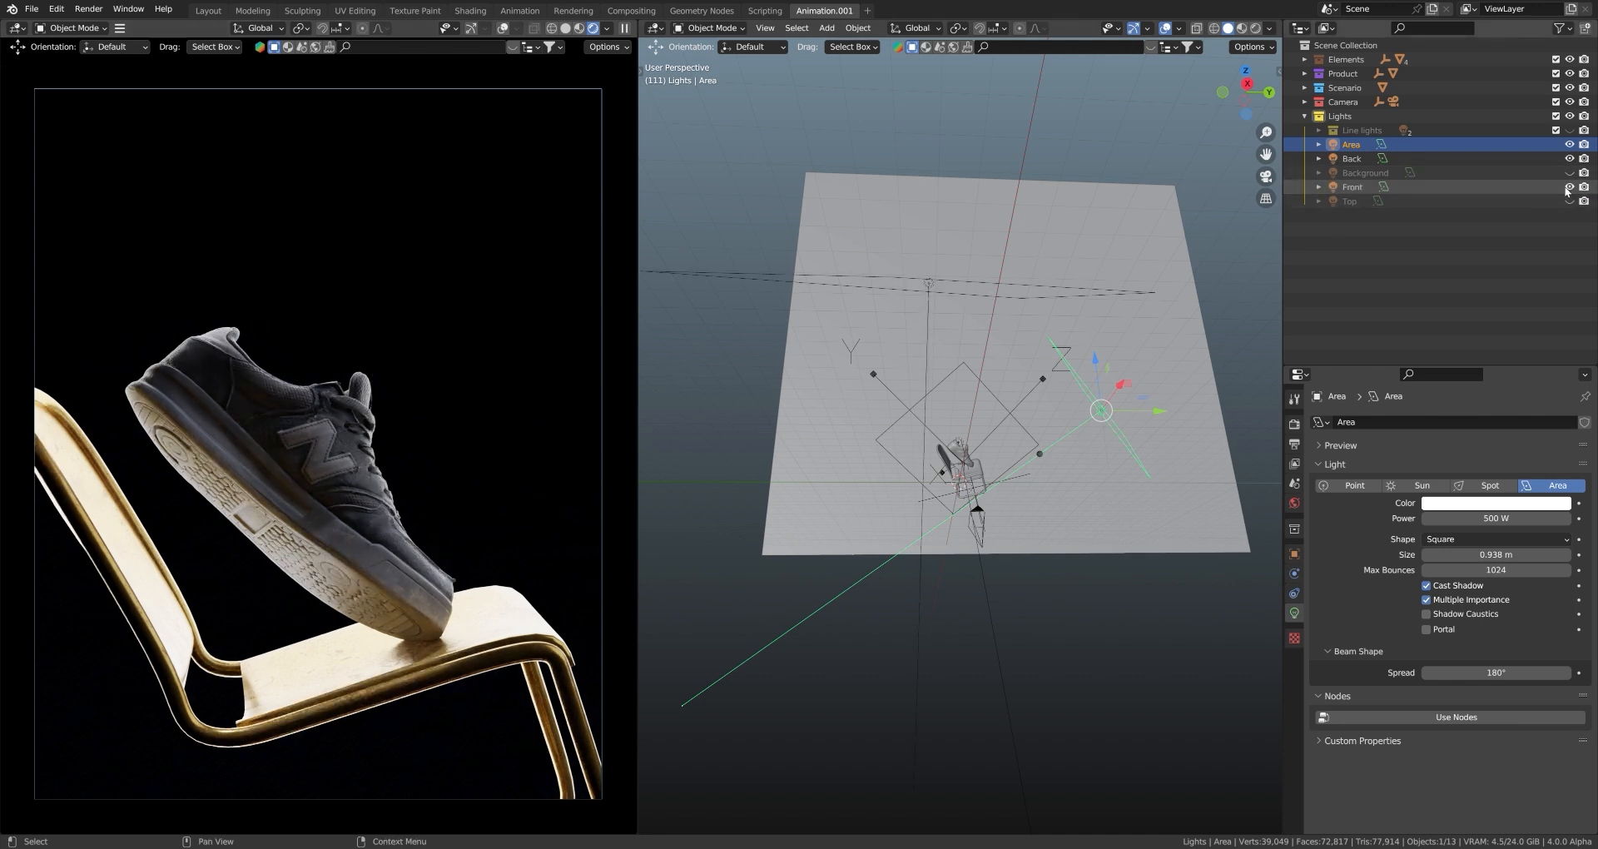
click(1568, 187)
- Show the Top light above the chair and hide the Back light
click(1568, 201)
middle_drag(1000, 318, 965, 330)
click(1569, 201)
click(1568, 158)
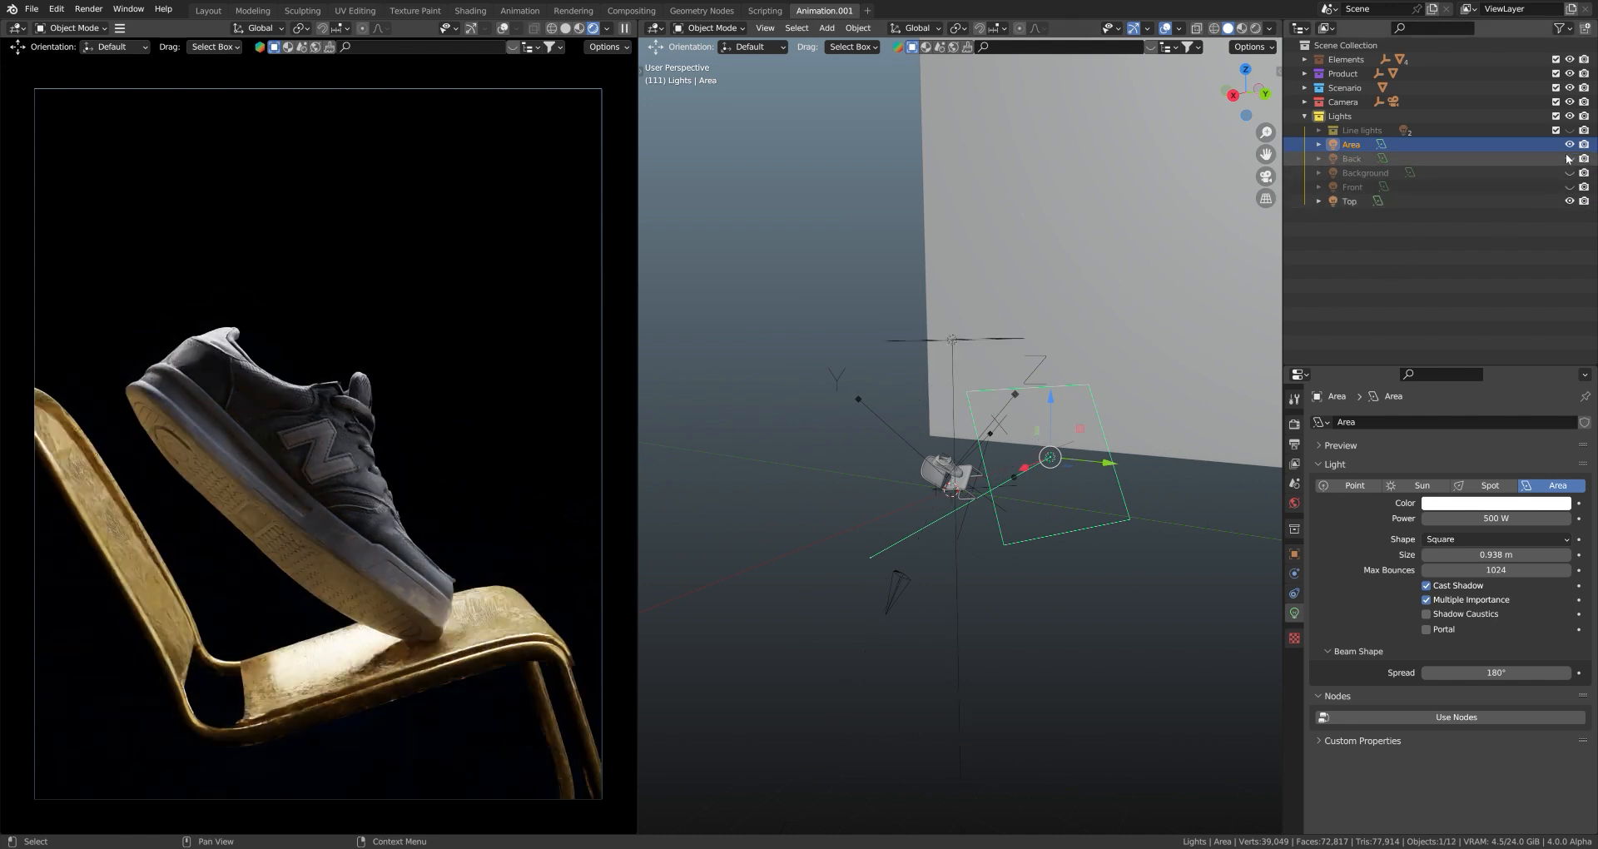
- Toggle the Top light off and on repeatedly to compare its effect on the shoe and chair
click(1568, 201)
click(1568, 201)
click(1569, 202)
click(1569, 201)
click(1568, 202)
click(1569, 202)
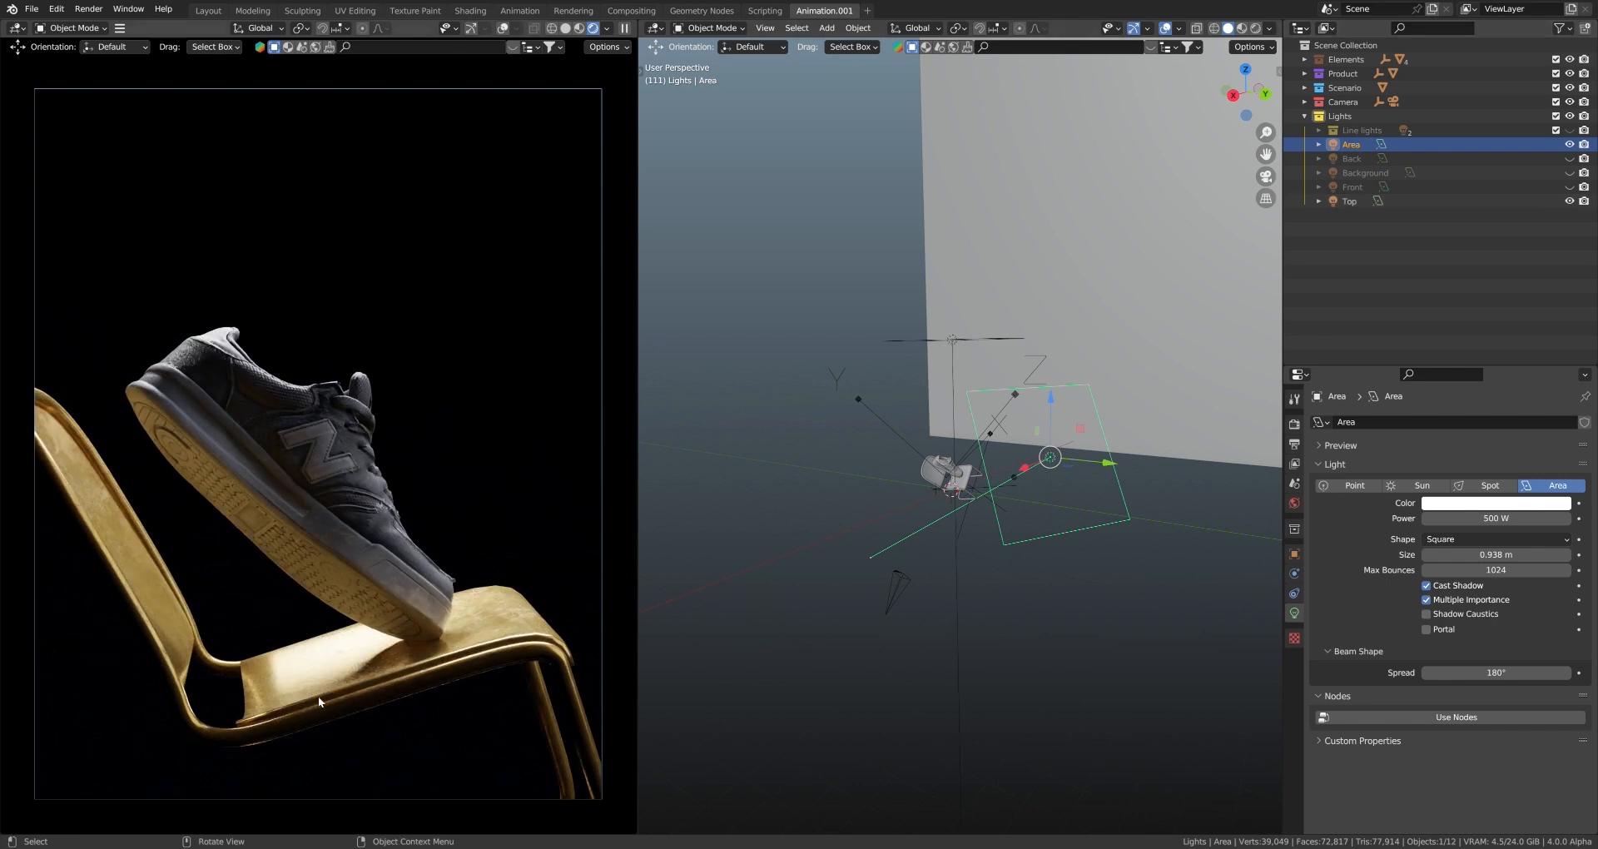
click(1569, 202)
click(1569, 201)
- Show the Front and Back lights, toggling the Front light to compare the render with and without it
click(1568, 187)
click(1568, 159)
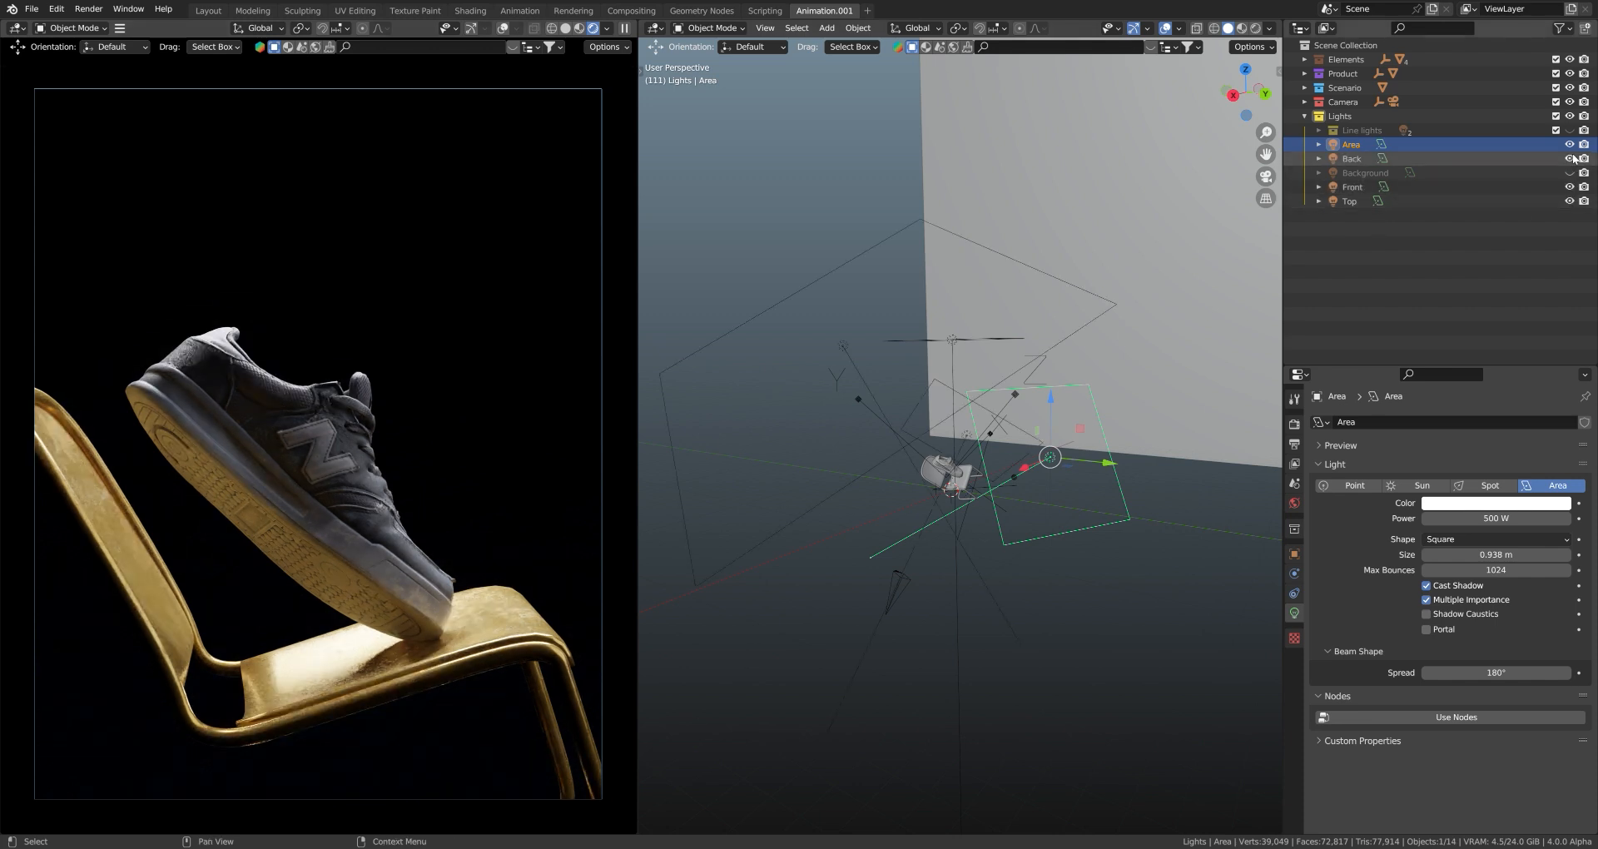
click(1569, 186)
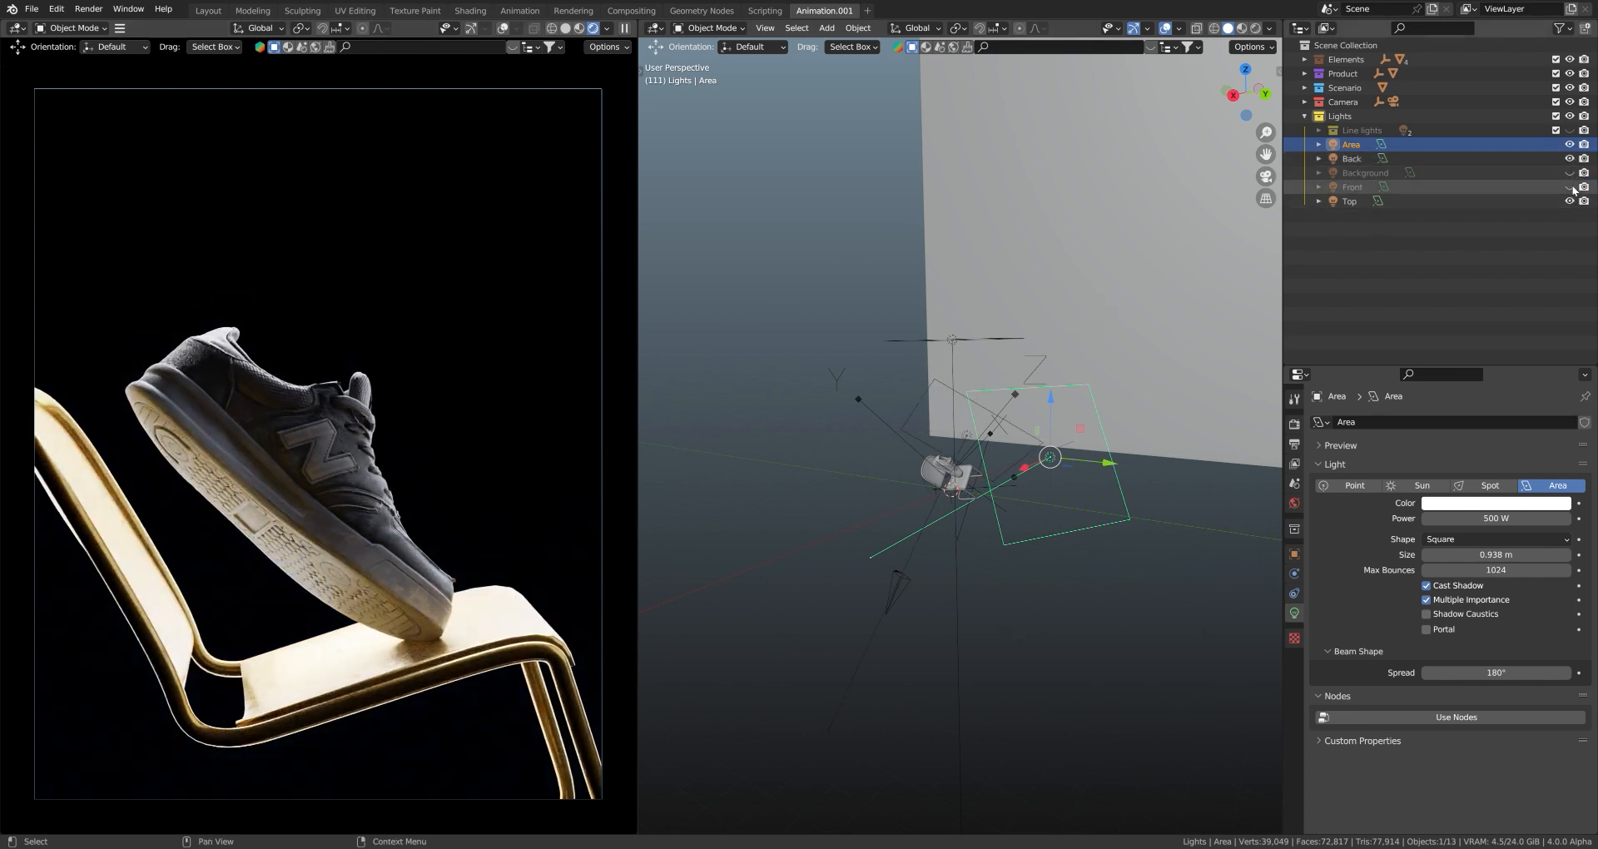
click(1570, 187)
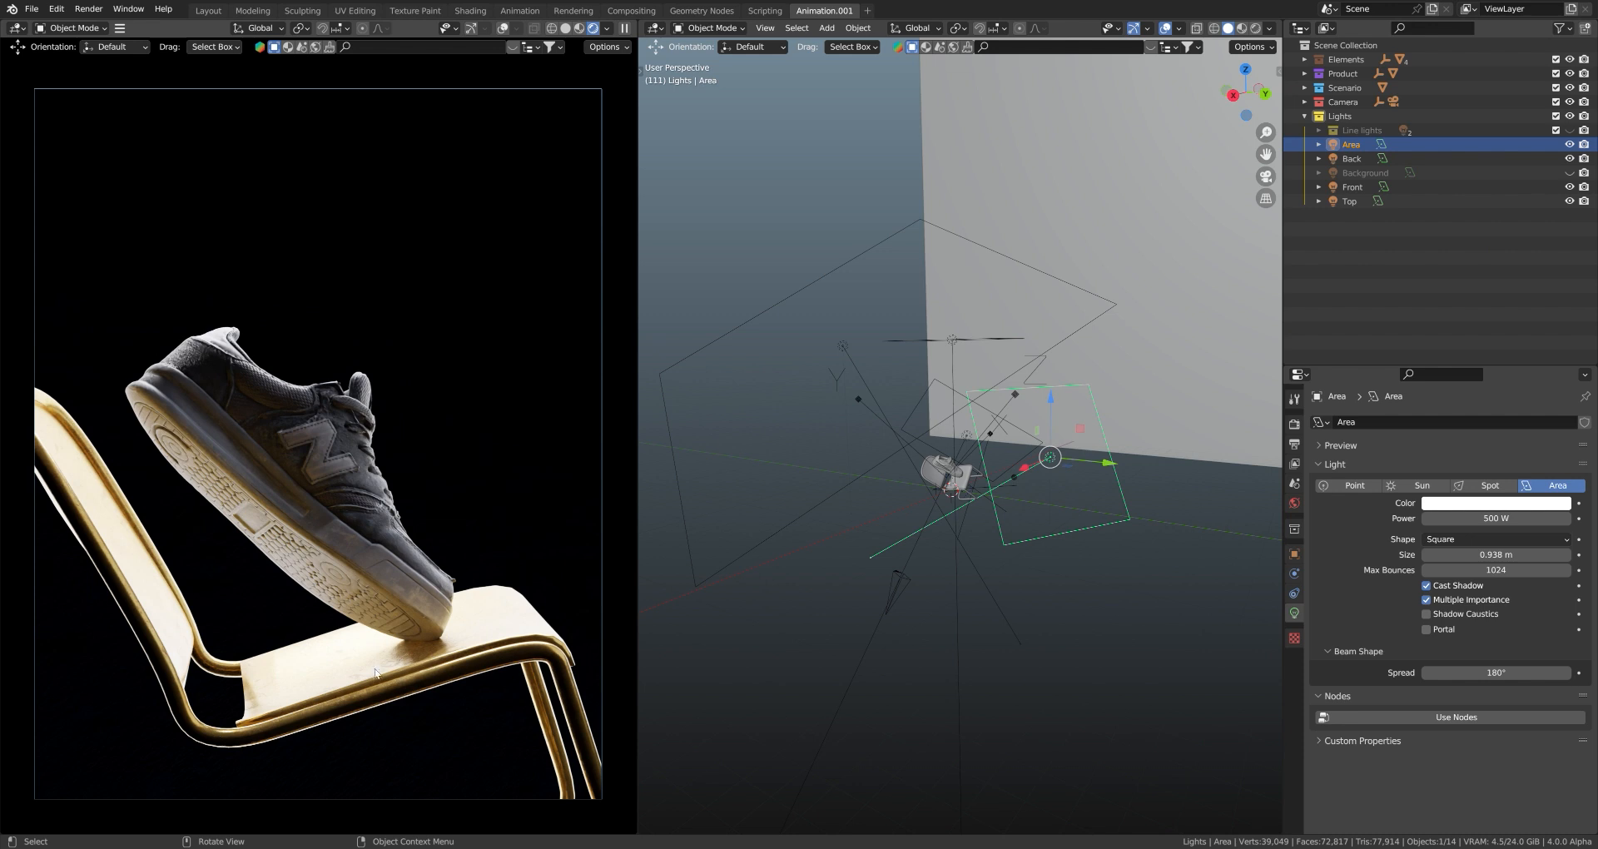
- Show the Background light briefly to check the full lighting, and hide it again
click(1569, 172)
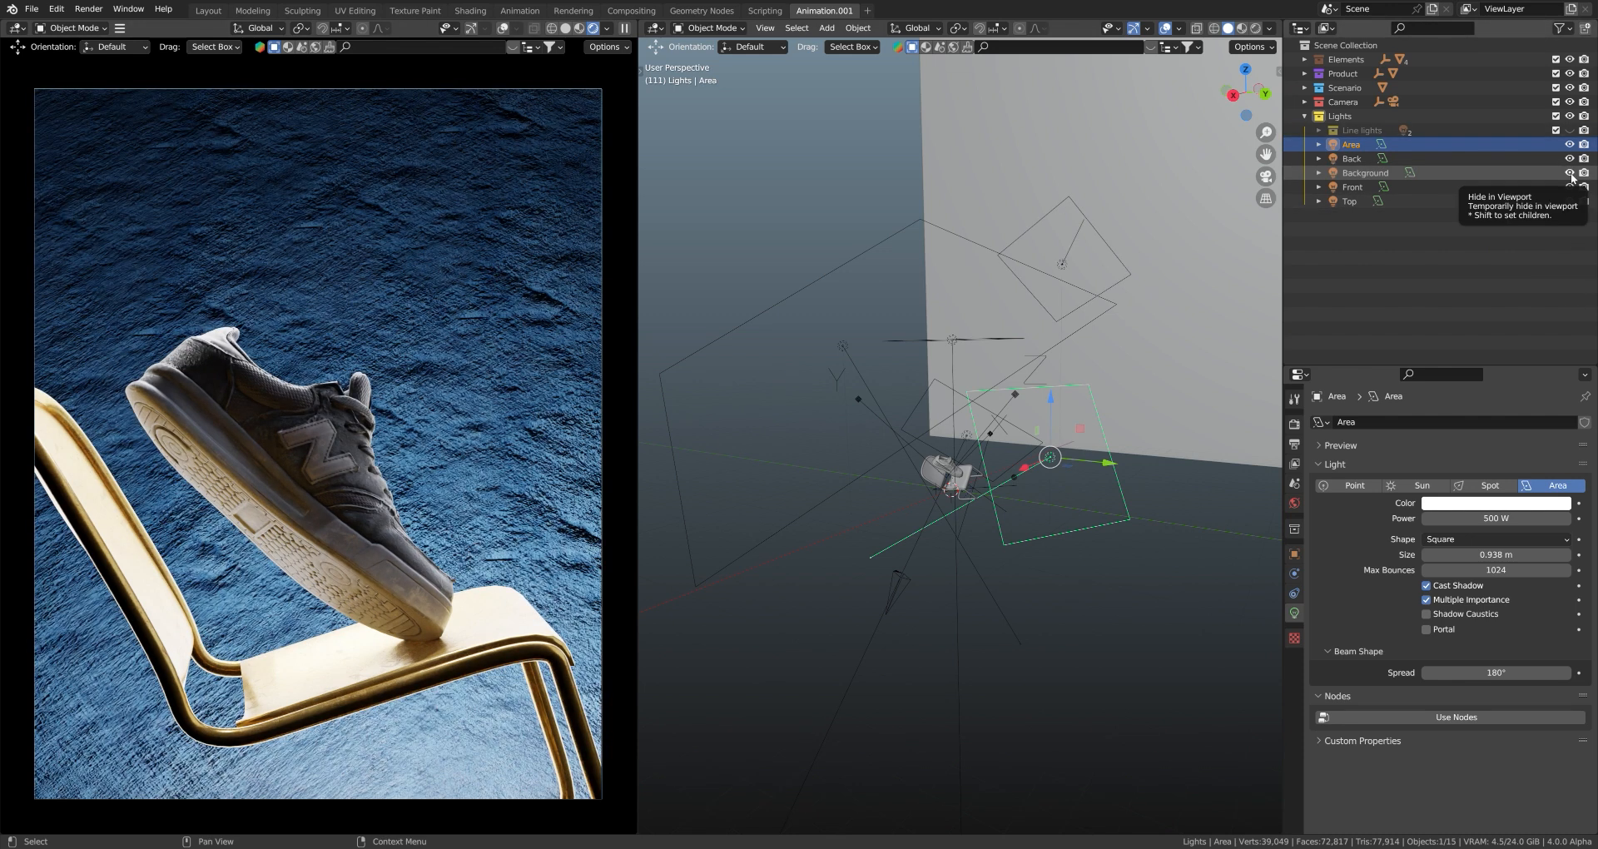
click(1571, 173)
middle_drag(1038, 540, 1055, 454)
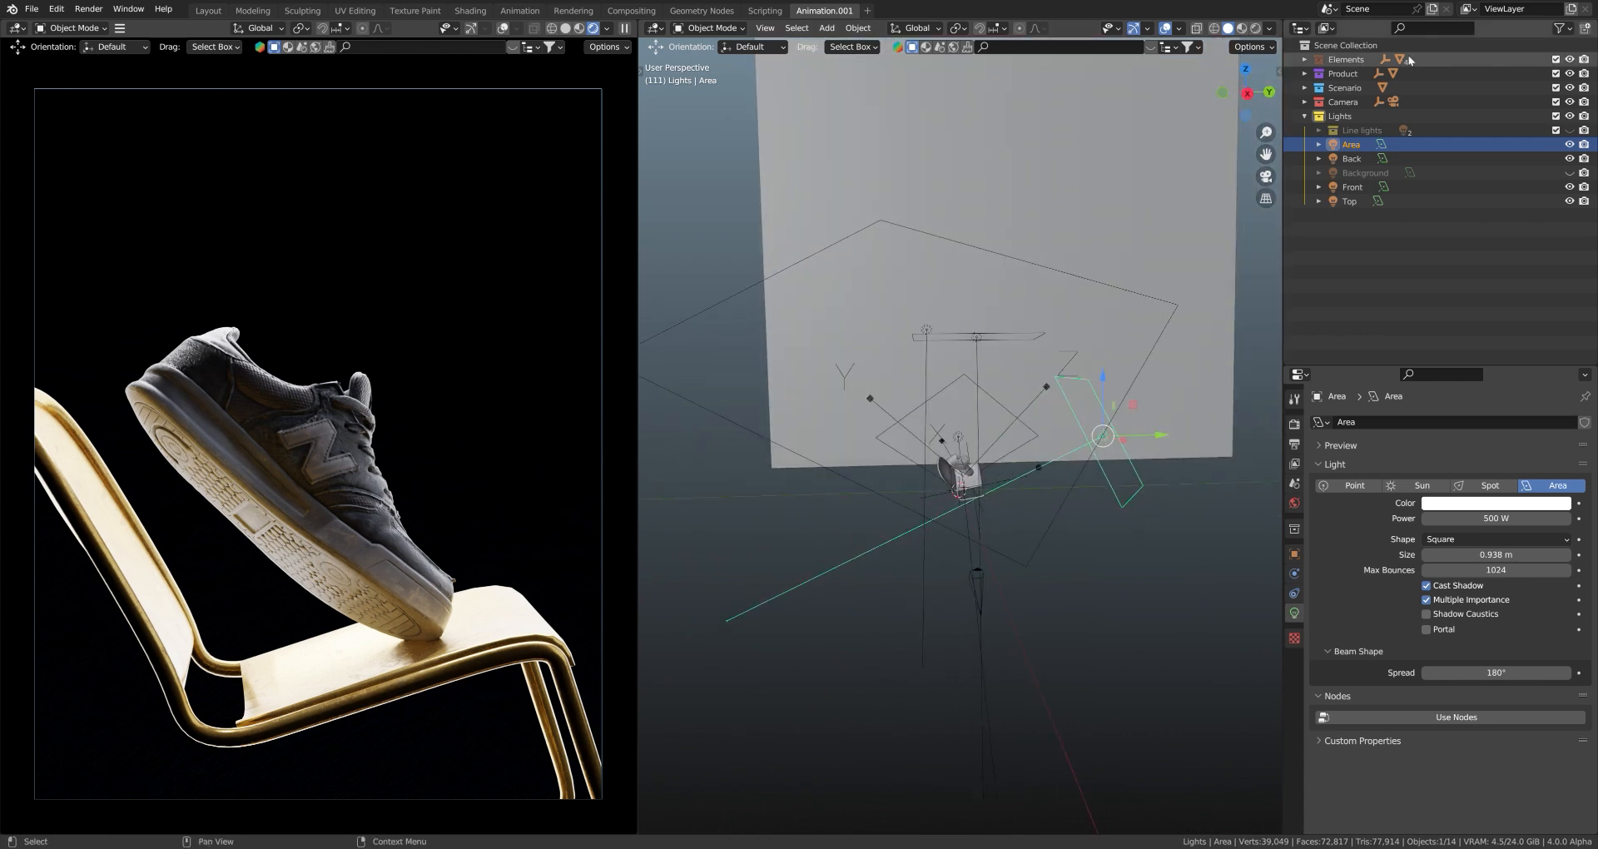
- Try moving and rotating the Area light manually to a new position around the shoe
key(KP_0)
scroll(1079, 428, down, 2)
scroll(1052, 406, up, 8)
mouse_move(1060, 405)
middle_down()
mouse_move(1061, 419)
mouse_move(1056, 383)
middle_up()
key(r)
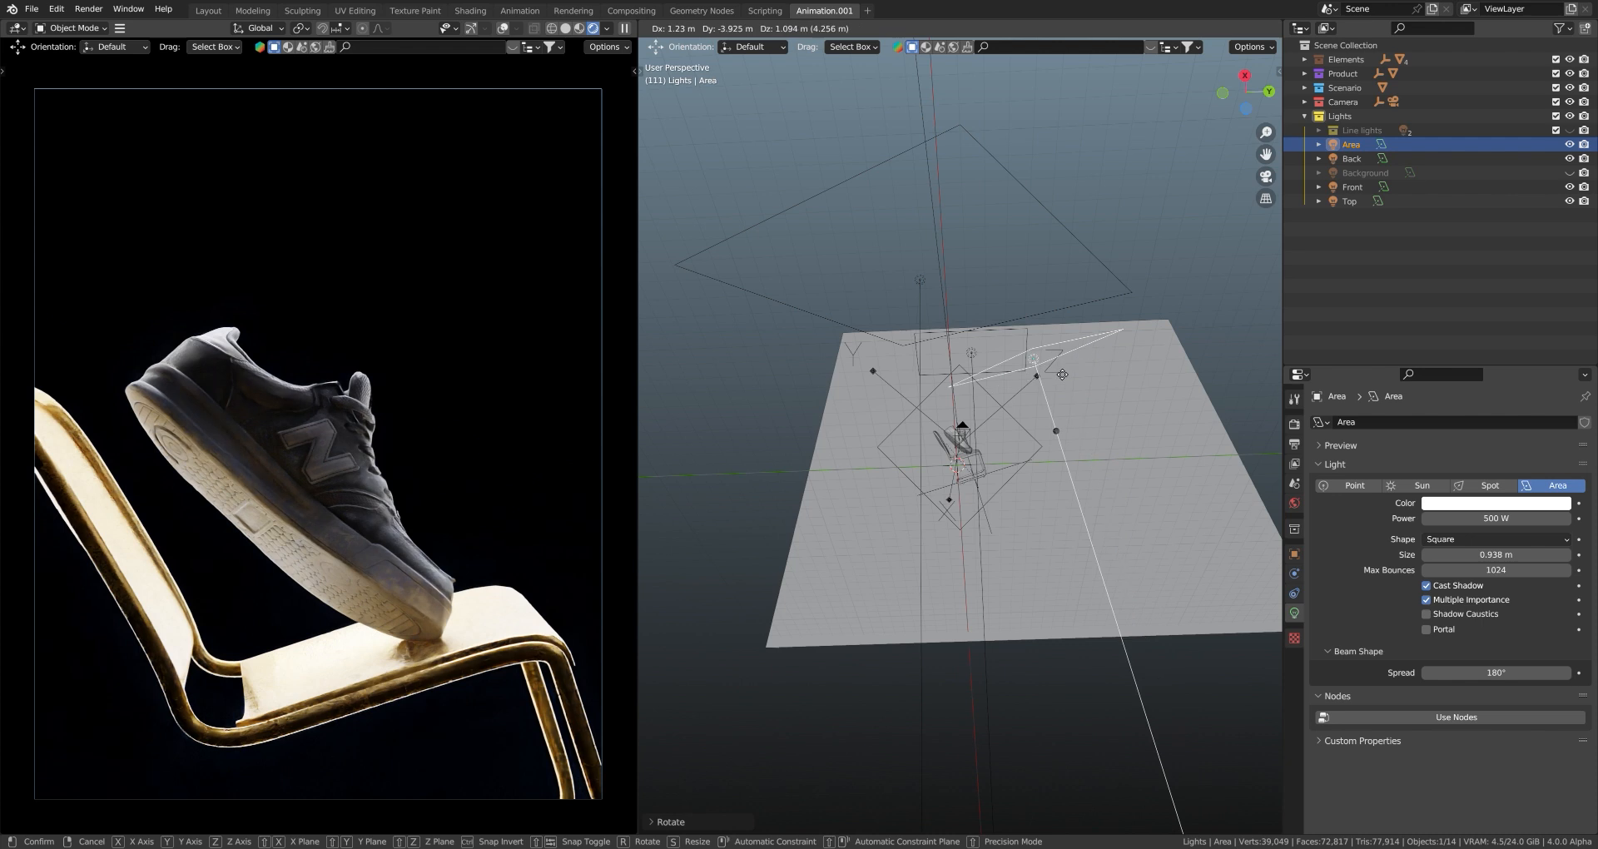
click(1023, 280)
middle_drag(1106, 353, 857, 326)
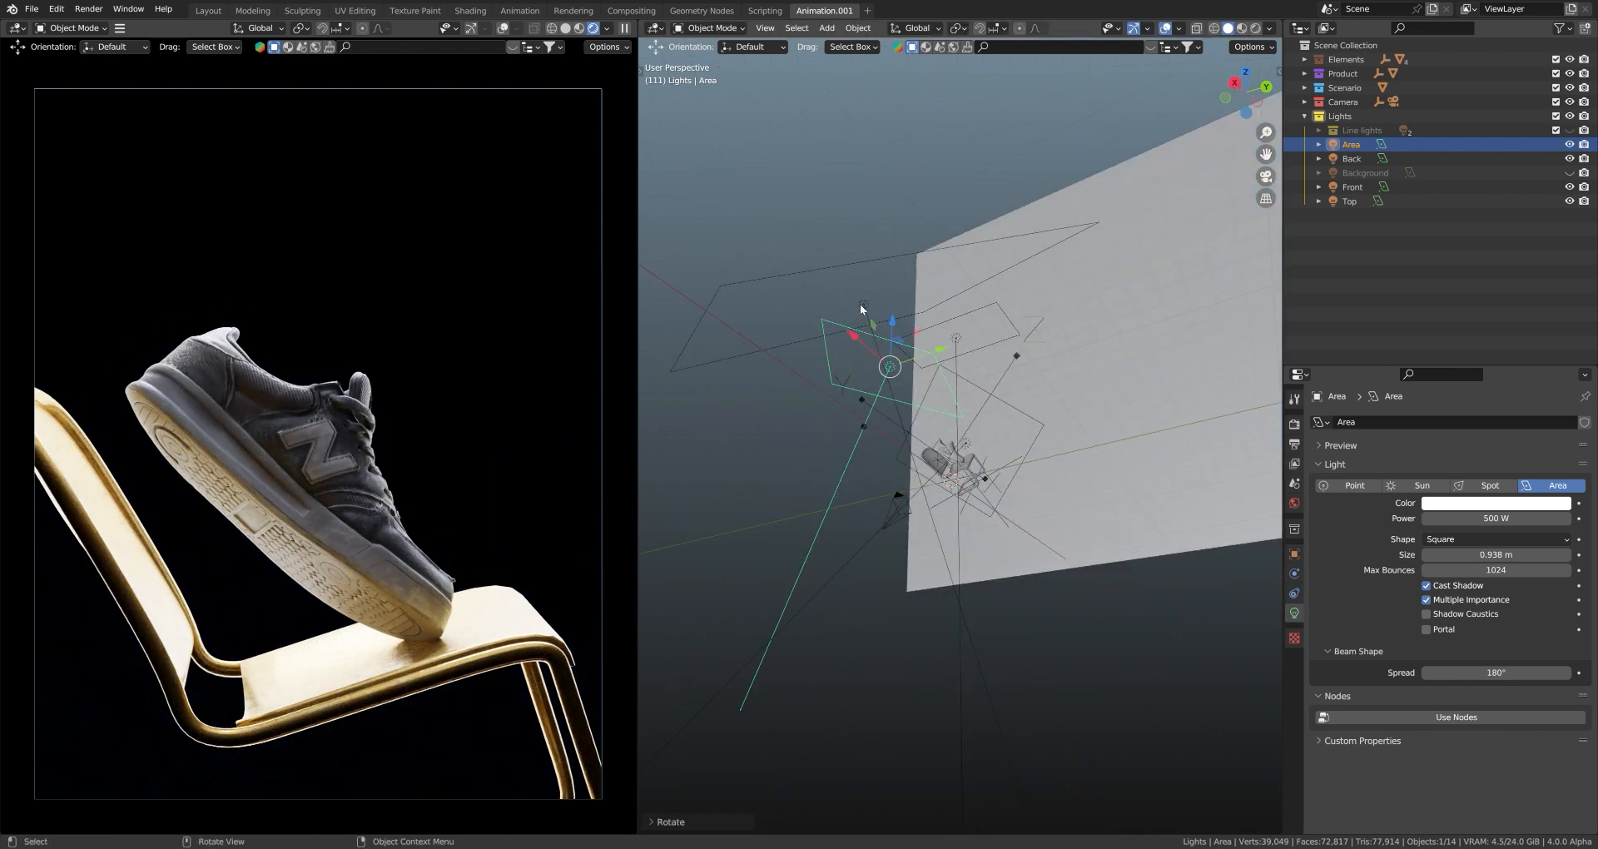
- Try to rotate and reposition the Front light manually around the shoe and chair
click(861, 308)
key(r)
click(941, 391)
key(g)
click(1128, 345)
key(r)
click(1125, 356)
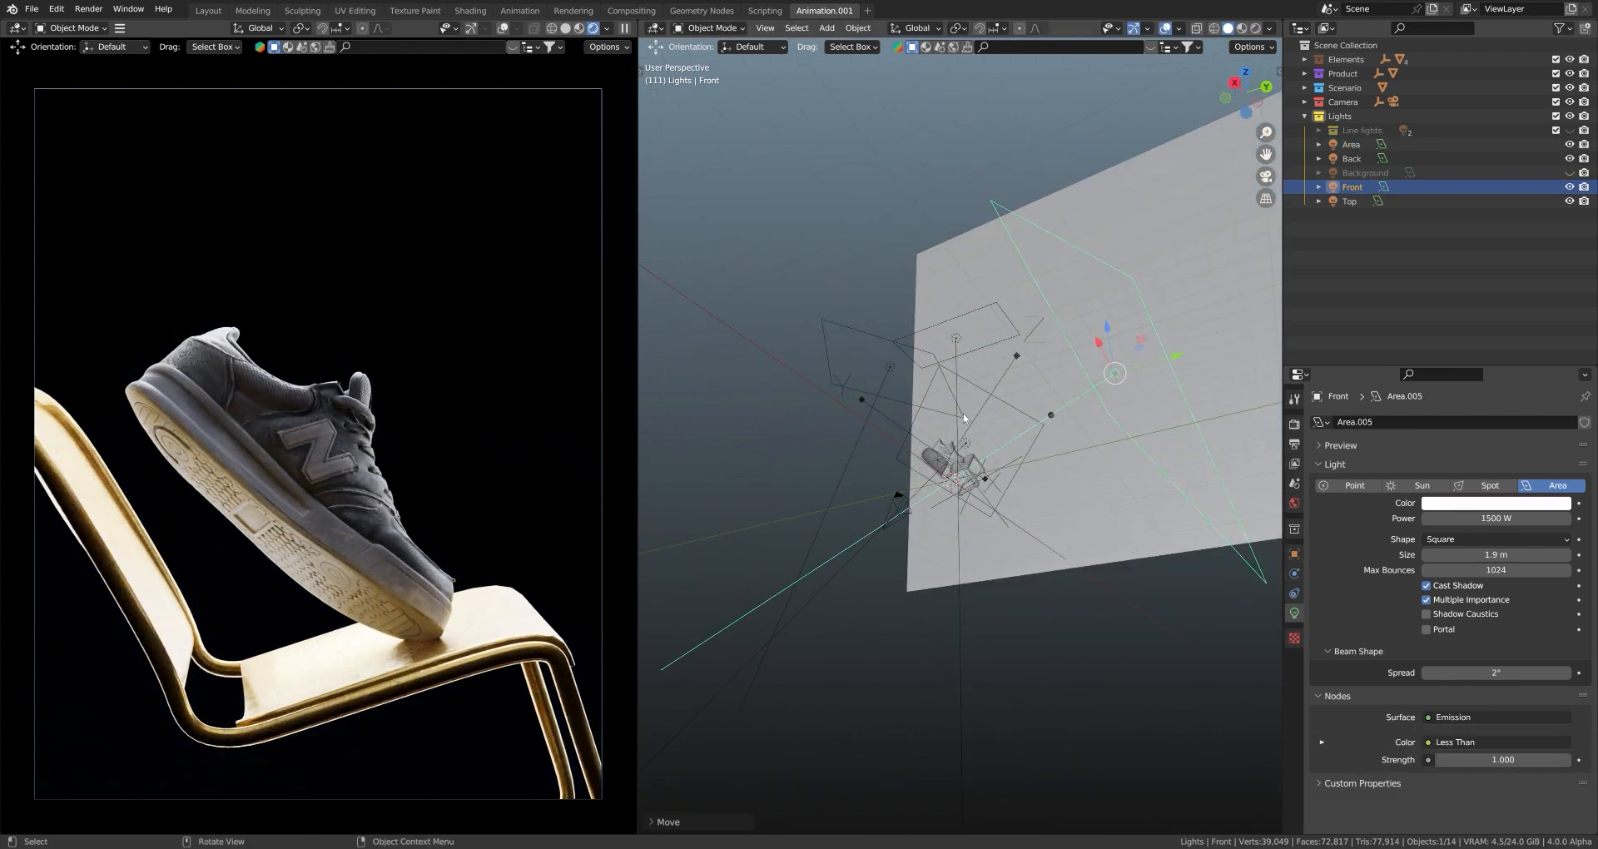
- Undo the manual moves and rotations of the Front and Area lights
key(ctrl+z)
key(ctrl+z)
key(ctrl+z)
key(ctrl+z)
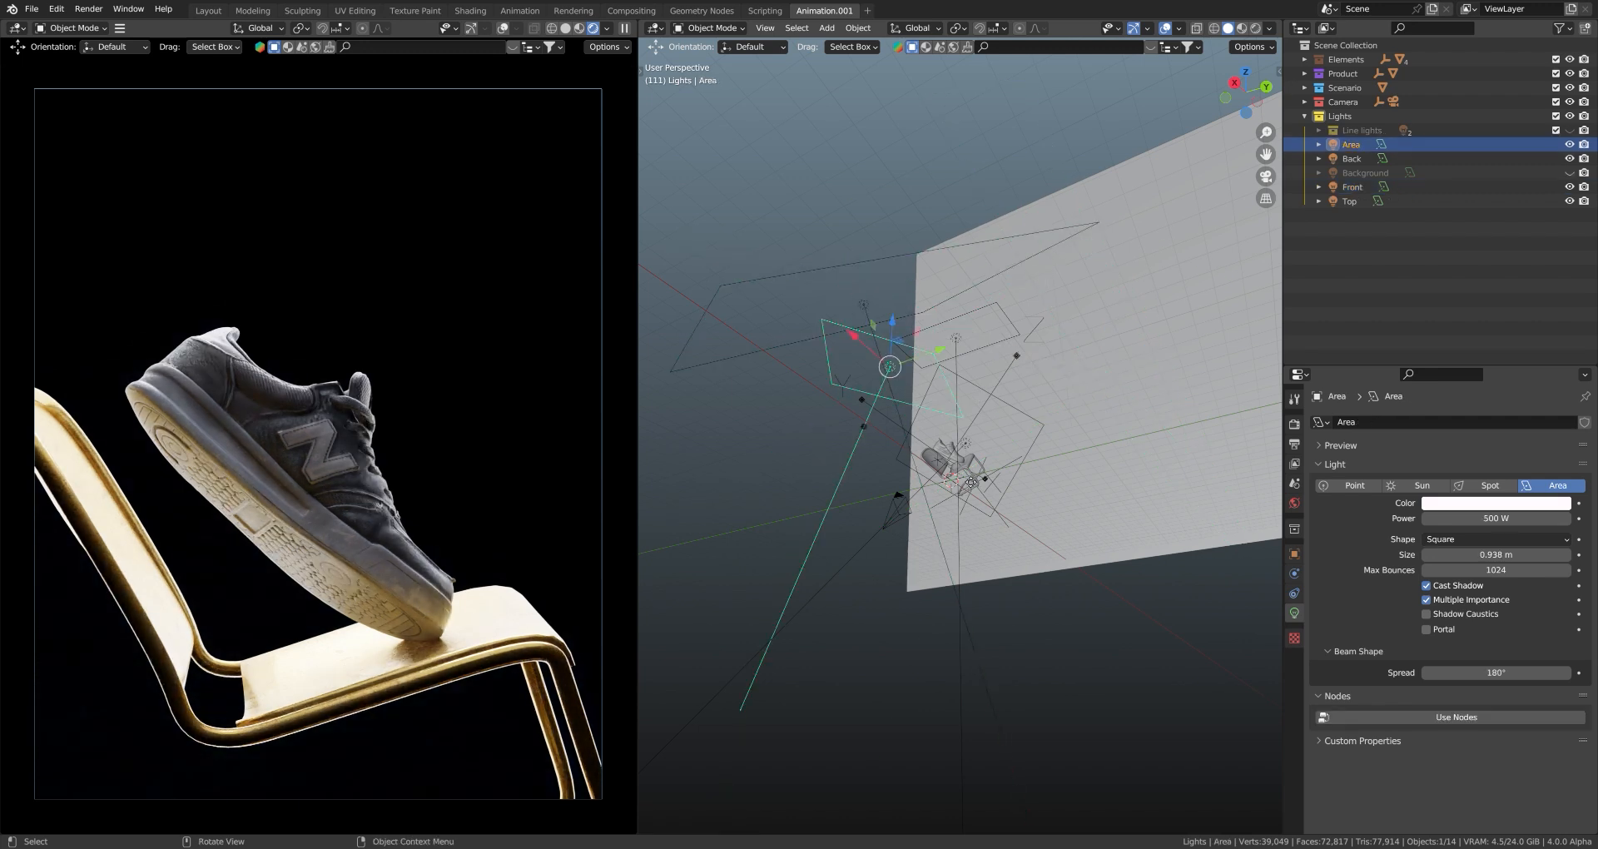
middle_drag(971, 481, 1053, 505)
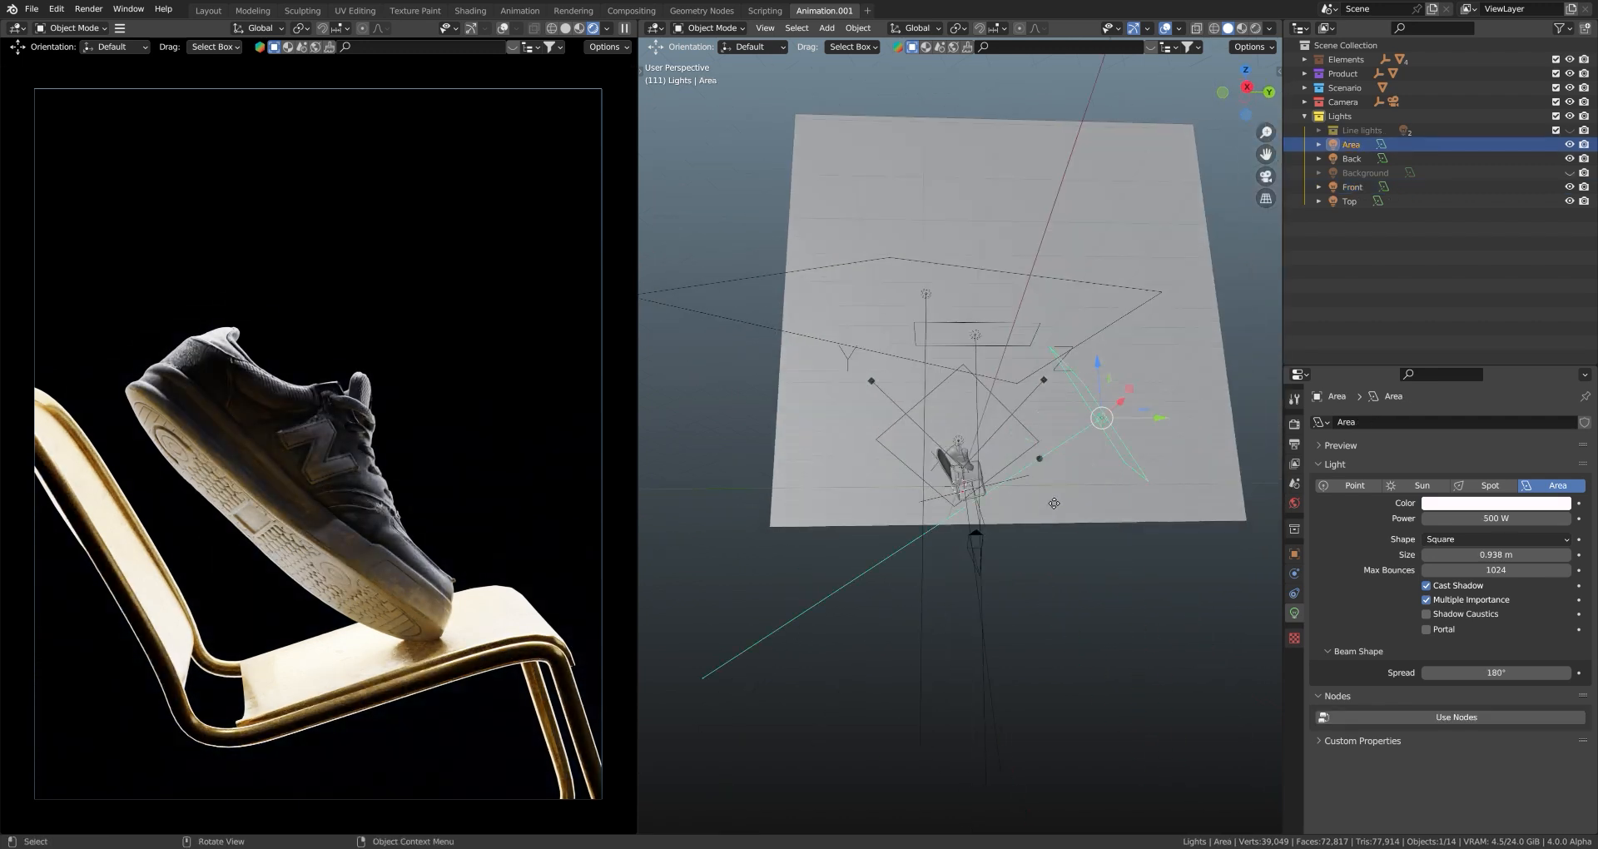
- Create a new collection below Lights and give it a purple colour tag
right_click(1325, 300)
click(1346, 246)
click(1347, 218)
right_click(1345, 218)
right_click(1362, 219)
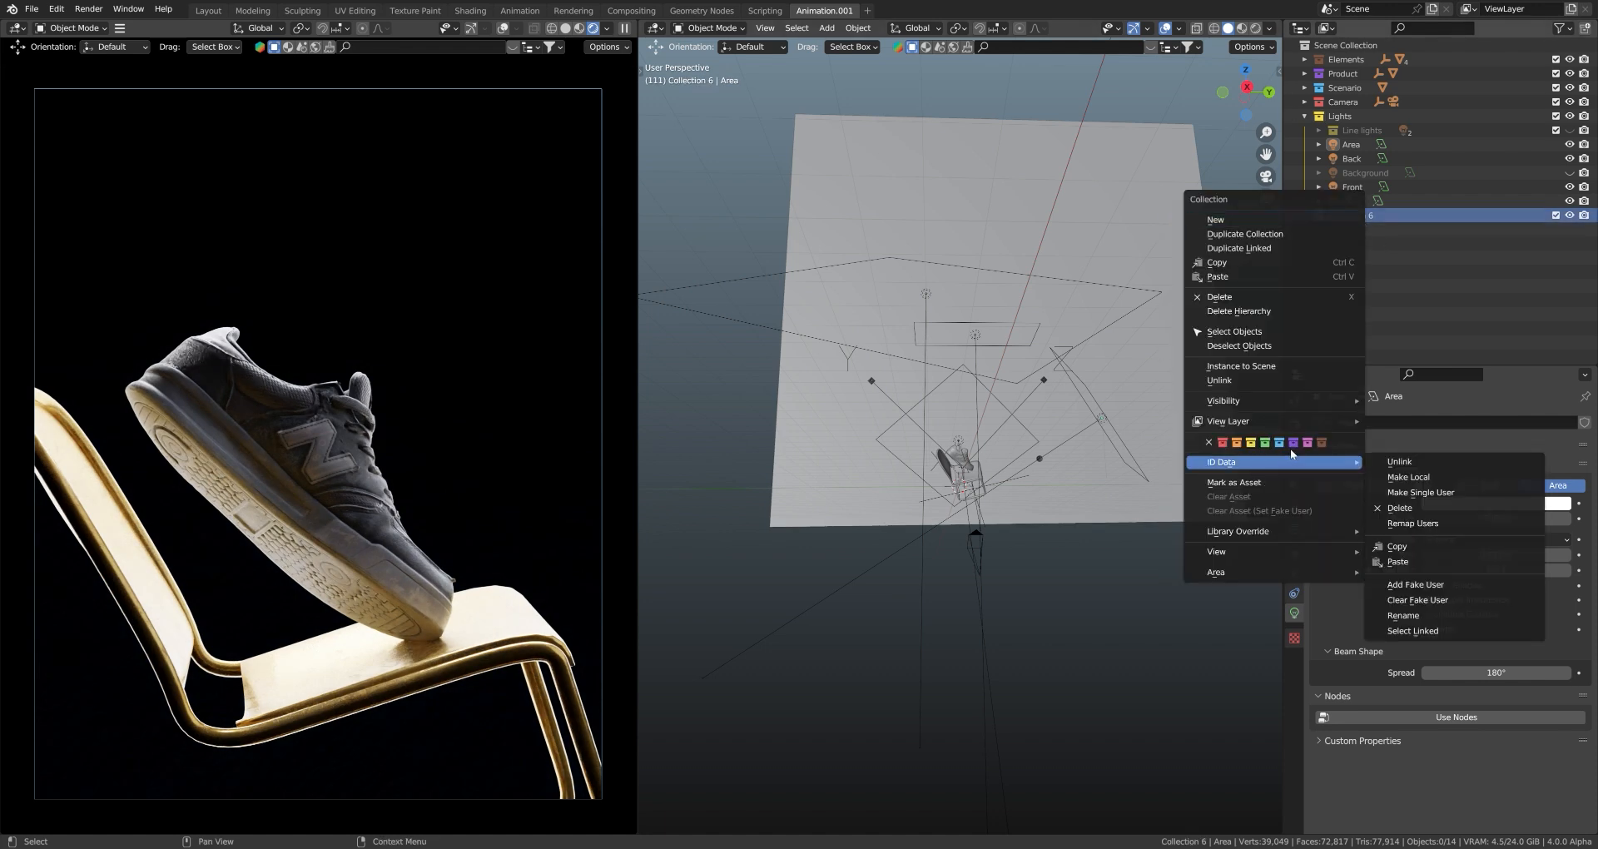
- Add a cube empty to the new collection, scaling and positioning it around the shoe and chair
middle_drag(1023, 360, 1081, 302)
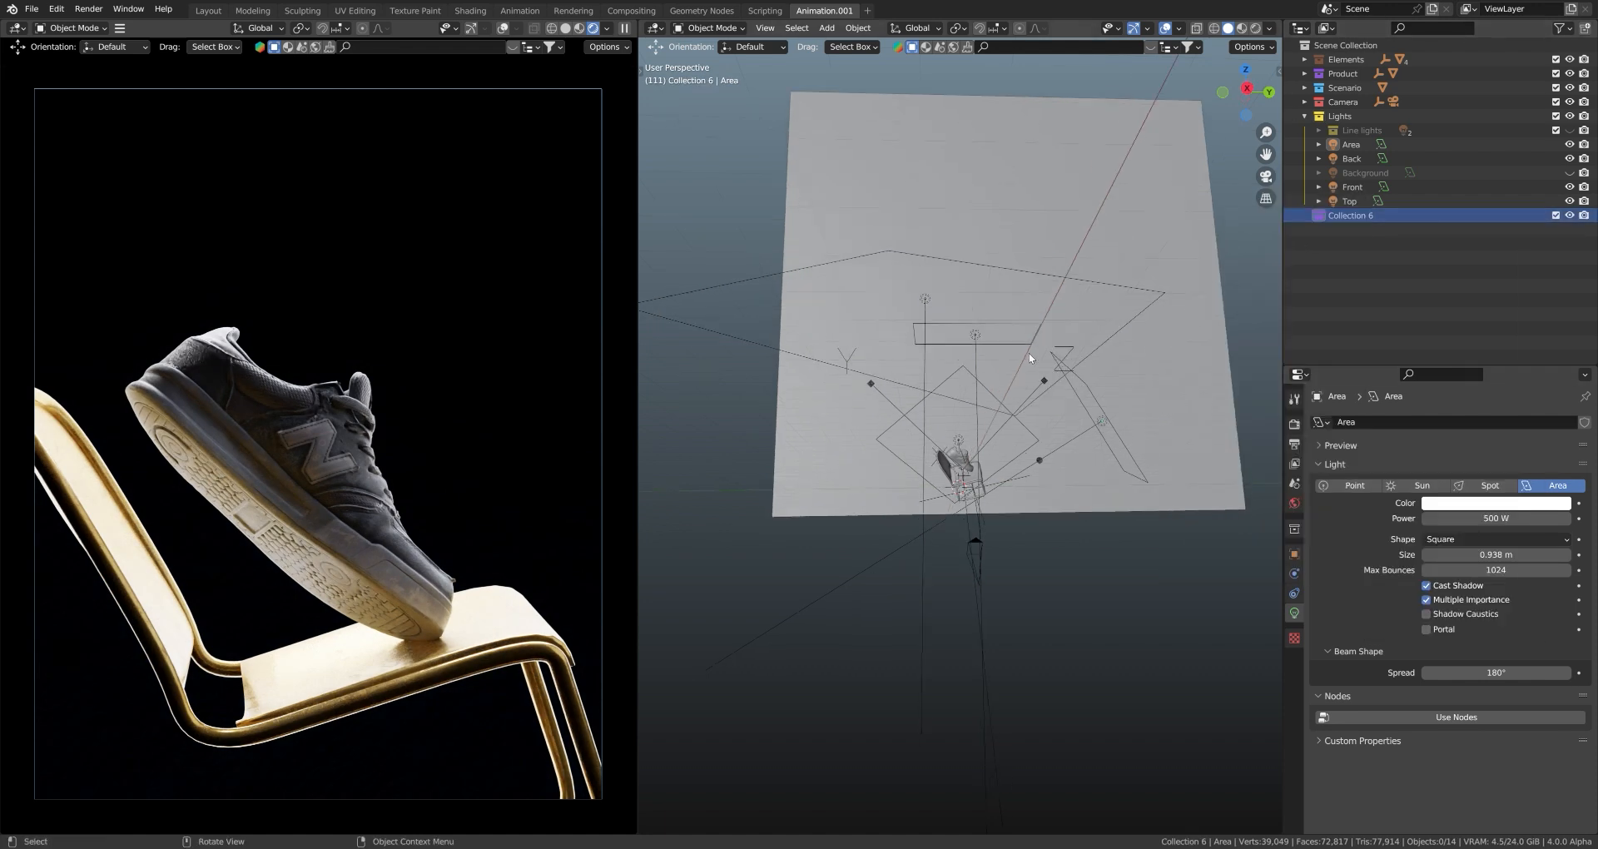
key(shift+a)
mouse_move(1008, 504)
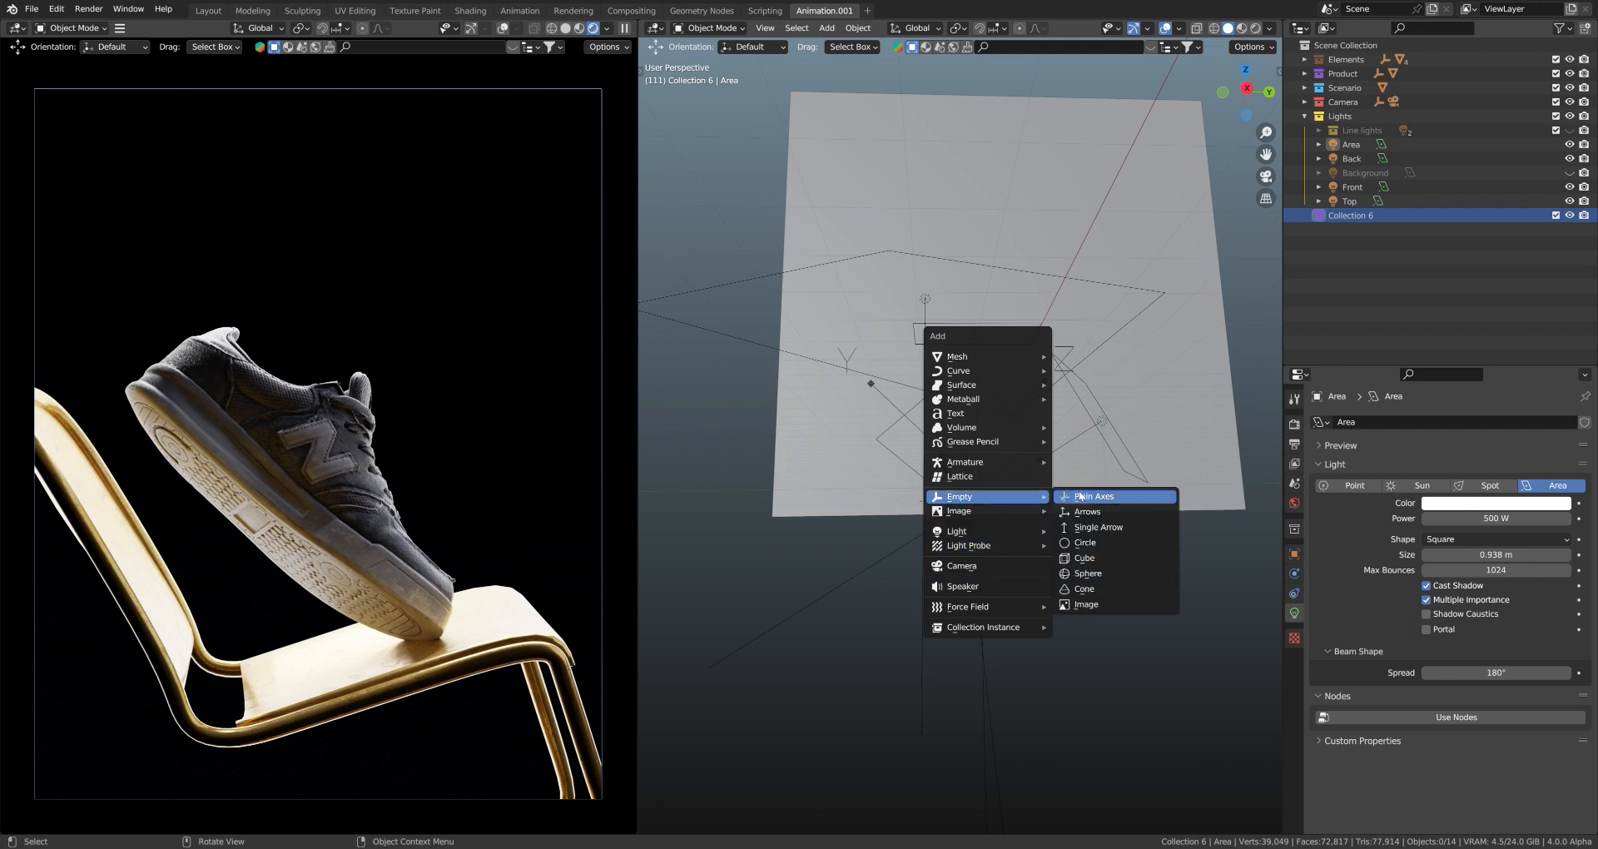
click(1107, 559)
key(s)
click(1062, 462)
key(g)
click(1062, 461)
mouse_move(1062, 461)
middle_down()
mouse_move(900, 538)
mouse_move(904, 640)
mouse_move(981, 686)
mouse_move(1067, 640)
mouse_move(890, 448)
mouse_move(976, 495)
mouse_move(1048, 436)
middle_up()
key(KP_0)
key(KP_0)
middle_drag(1061, 372, 1120, 433)
- Add a Track To constraint to the Area light with the cube empty as its target
click(1099, 414)
click(1099, 418)
click(1294, 579)
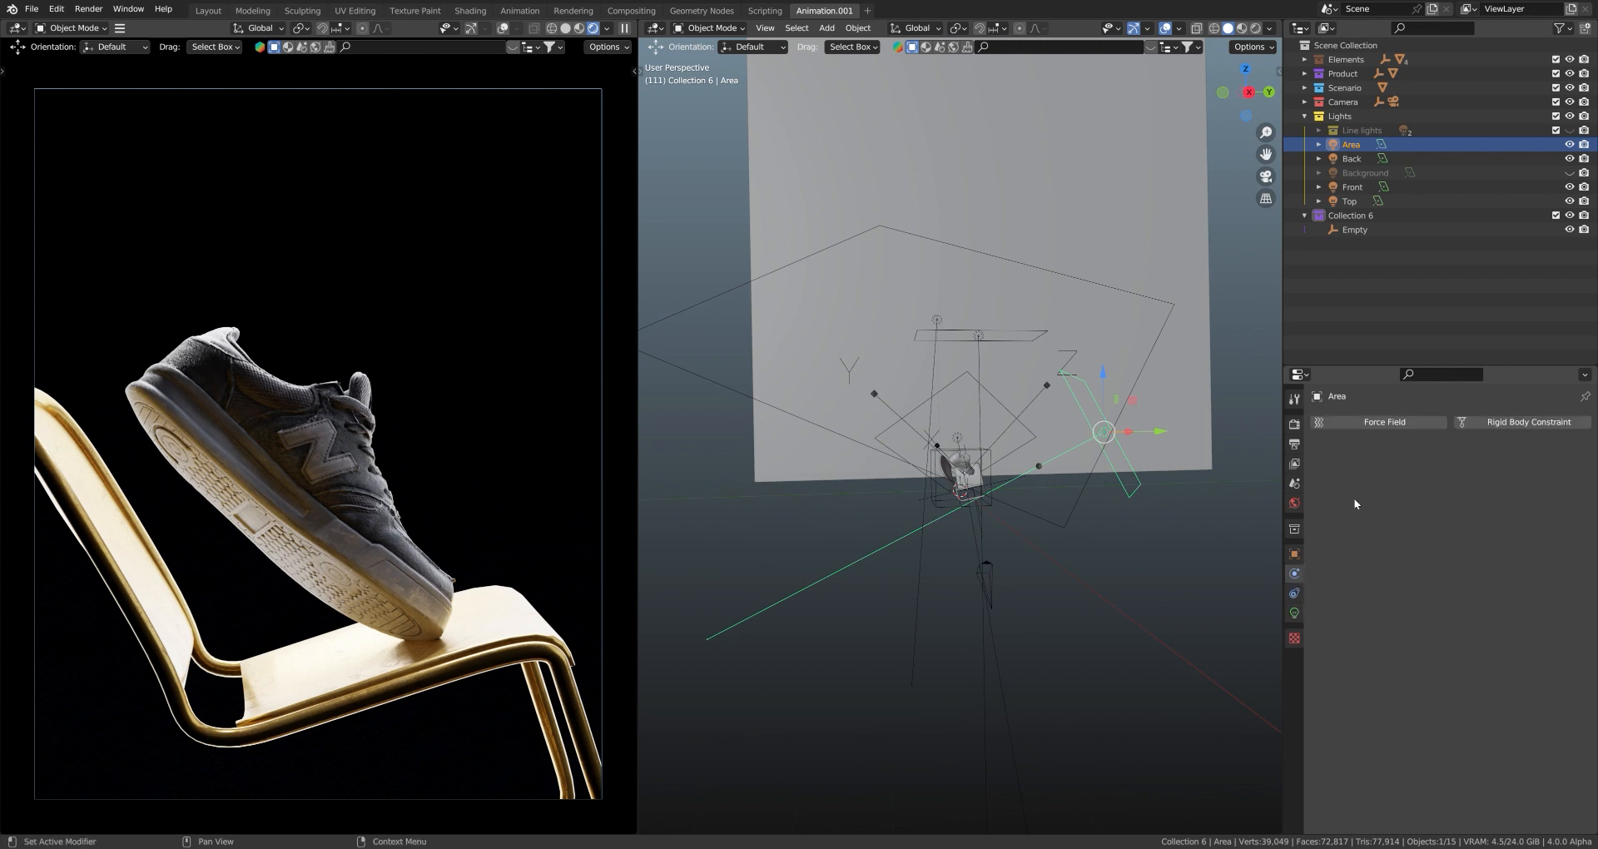
click(1418, 425)
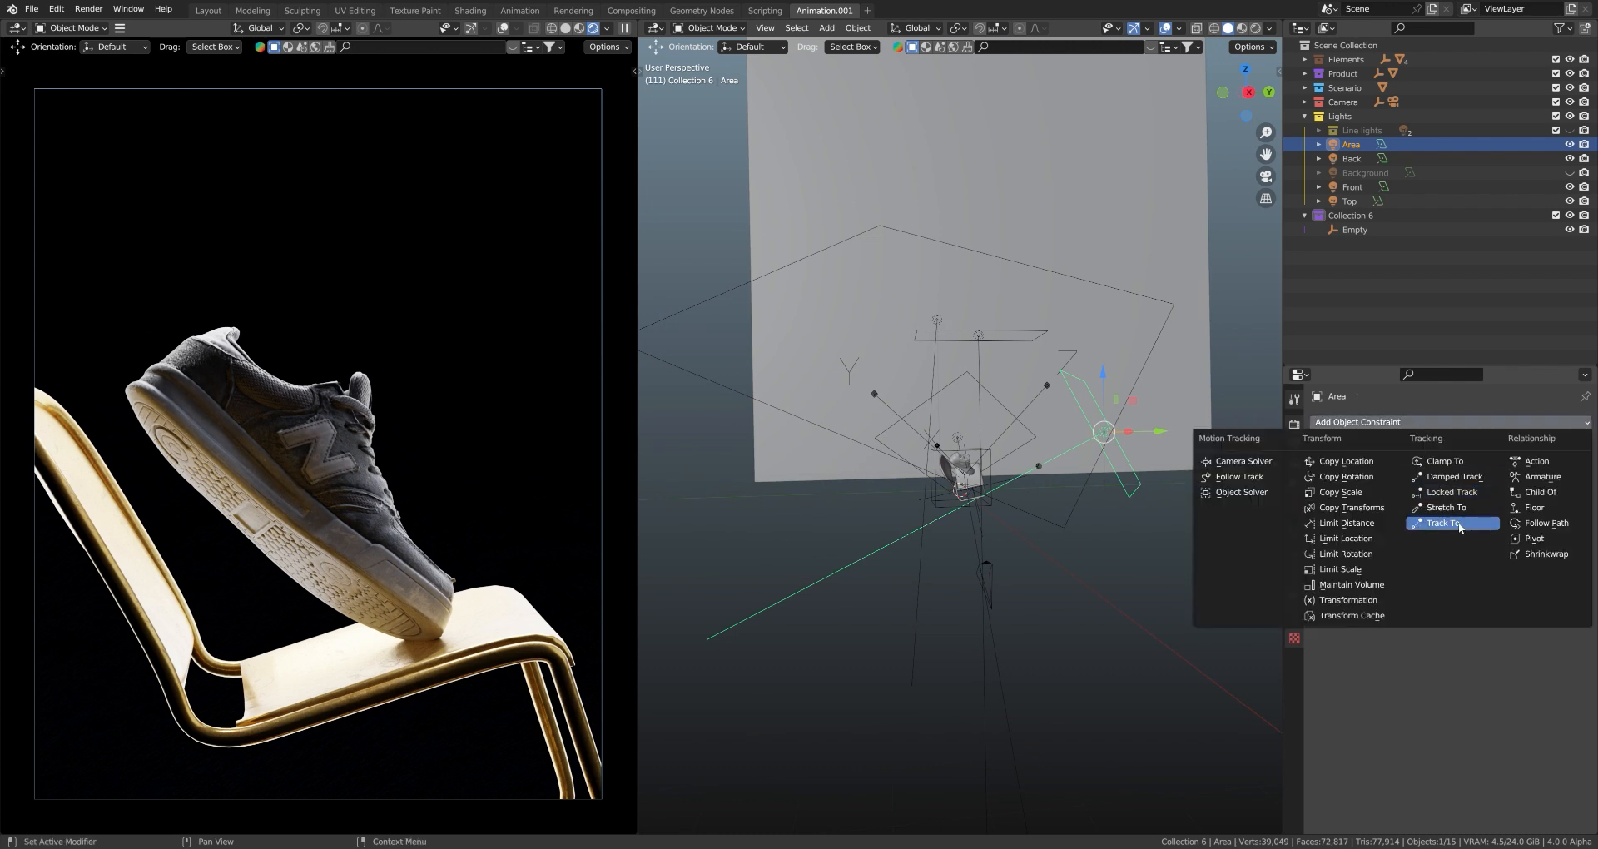
click(1458, 522)
click(1563, 467)
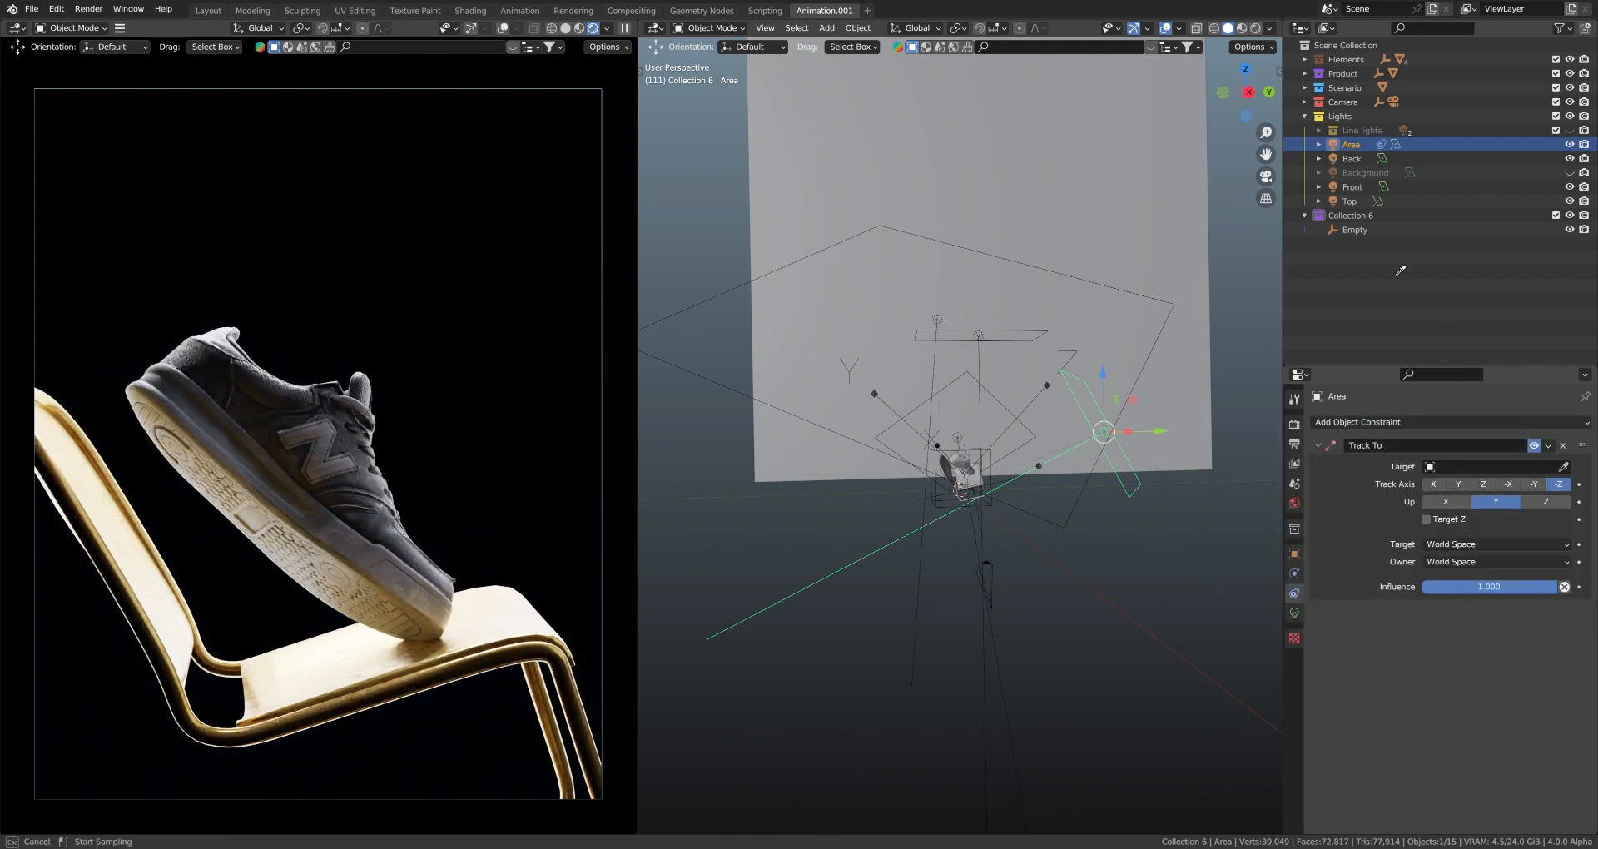
click(1357, 231)
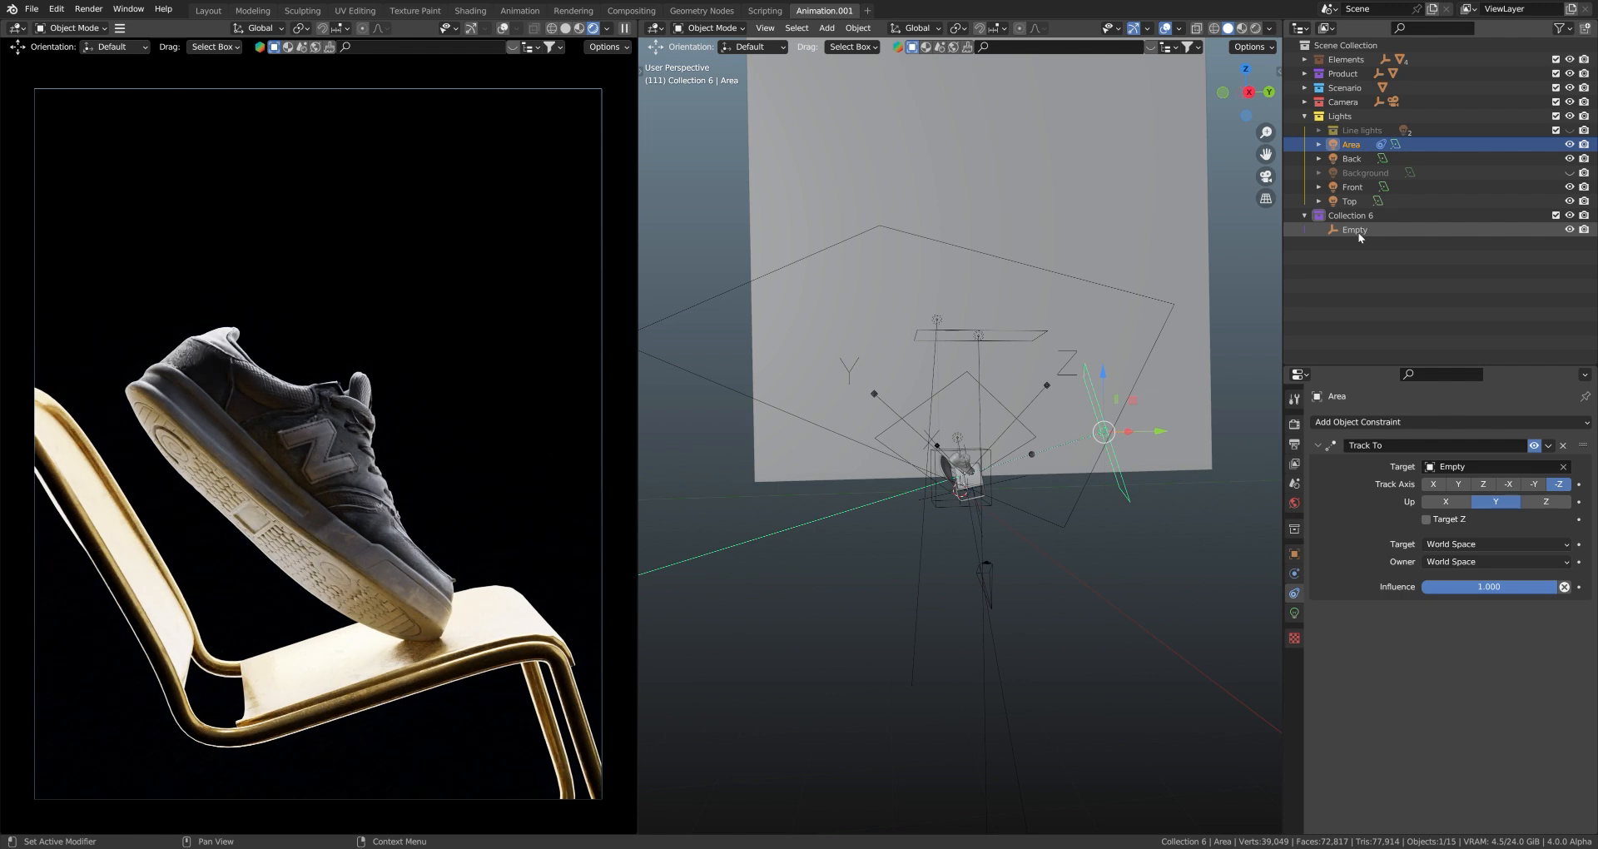
- Select the Top light and add a Track To constraint to it
scroll(1006, 351, up, 4)
click(1004, 215)
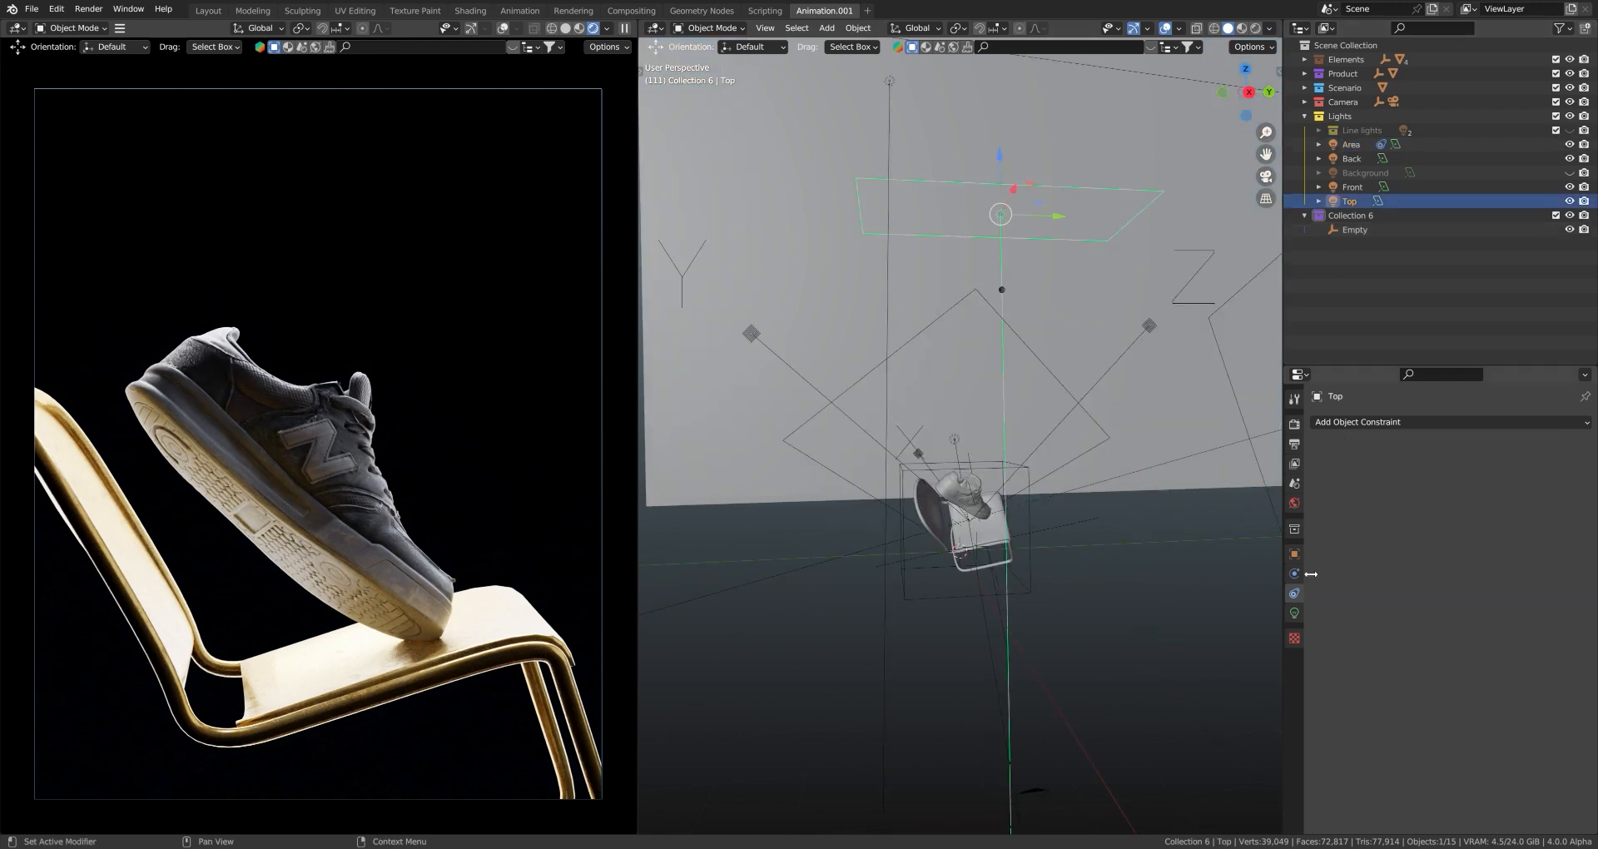
click(1361, 422)
click(1455, 527)
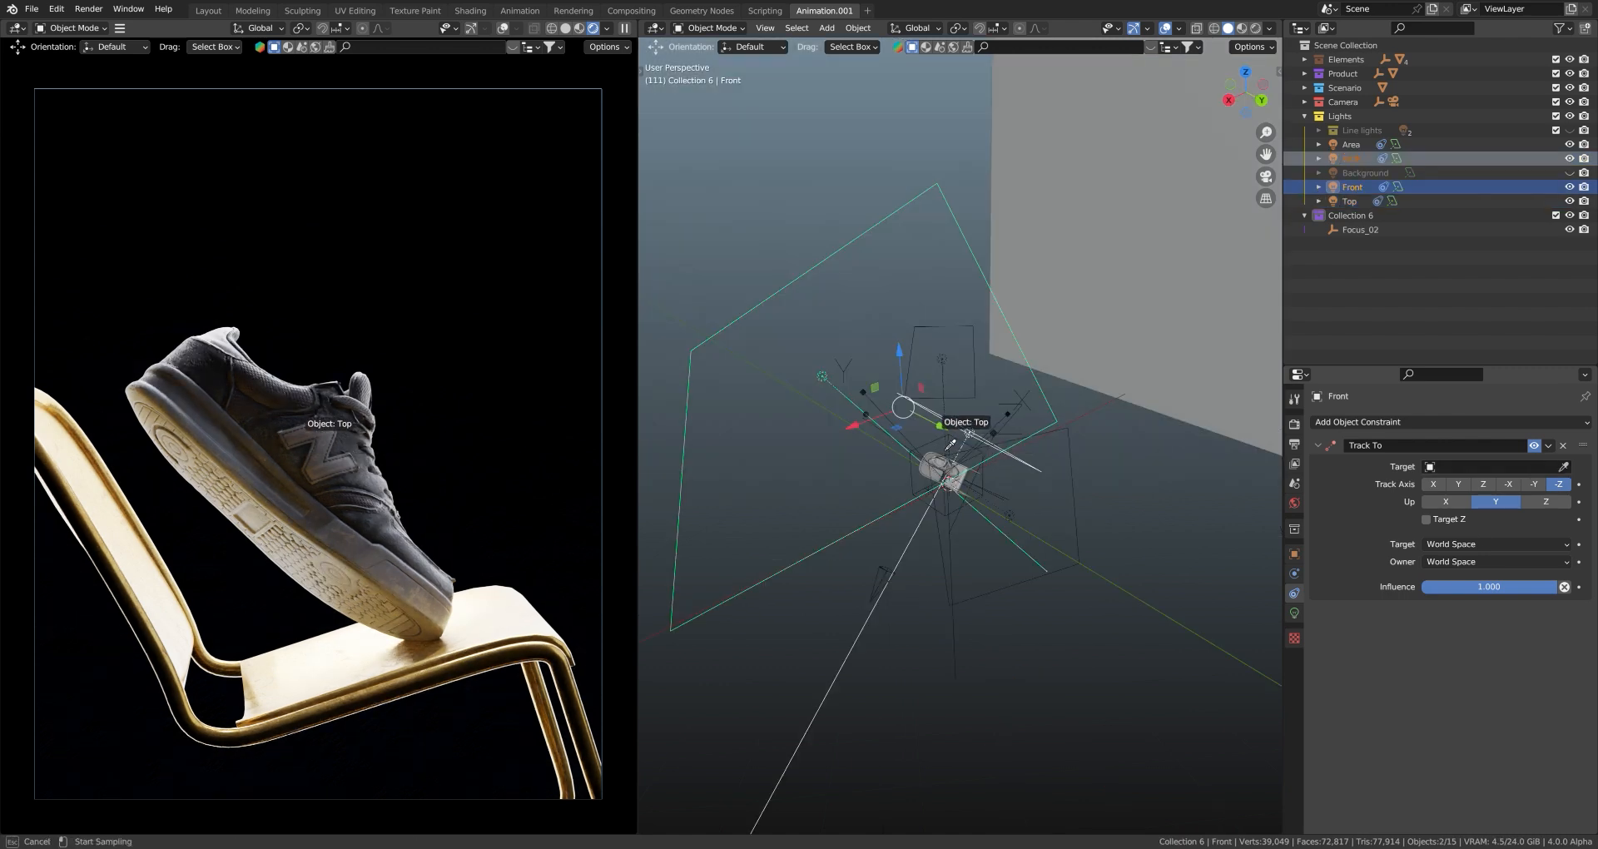
- Pick the Focus_02 empty as the Front light's Track To target and select the Top light
click(941, 442)
middle_drag(941, 441, 924, 352)
click(929, 348)
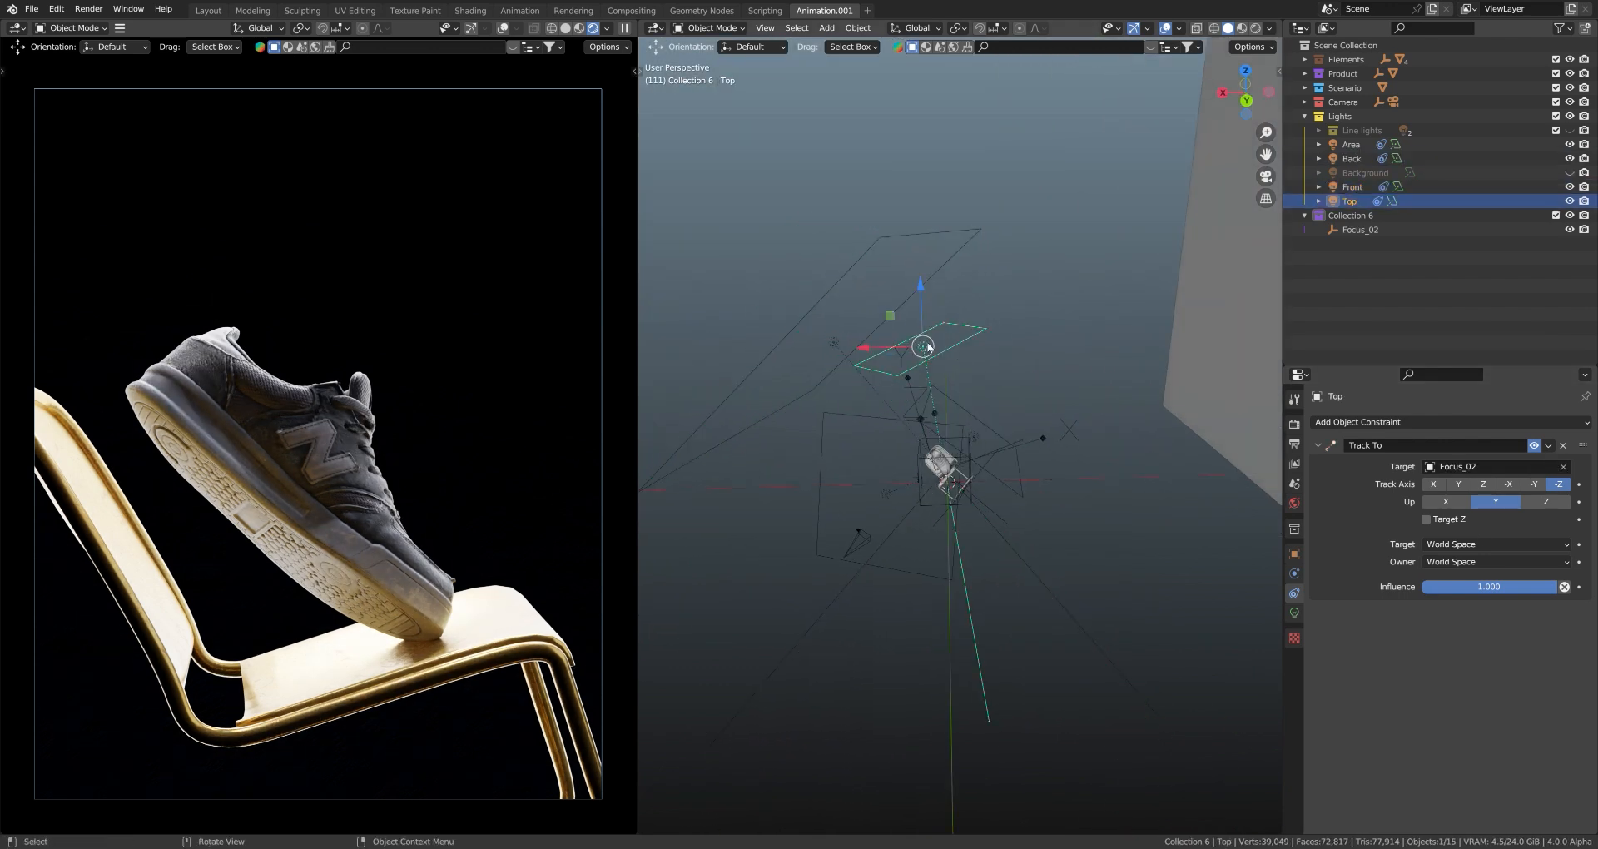
- Review the Track To constraints of the Area, Front and Top lights, finishing with the Area light selected
click(886, 509)
middle_drag(886, 509, 1040, 463)
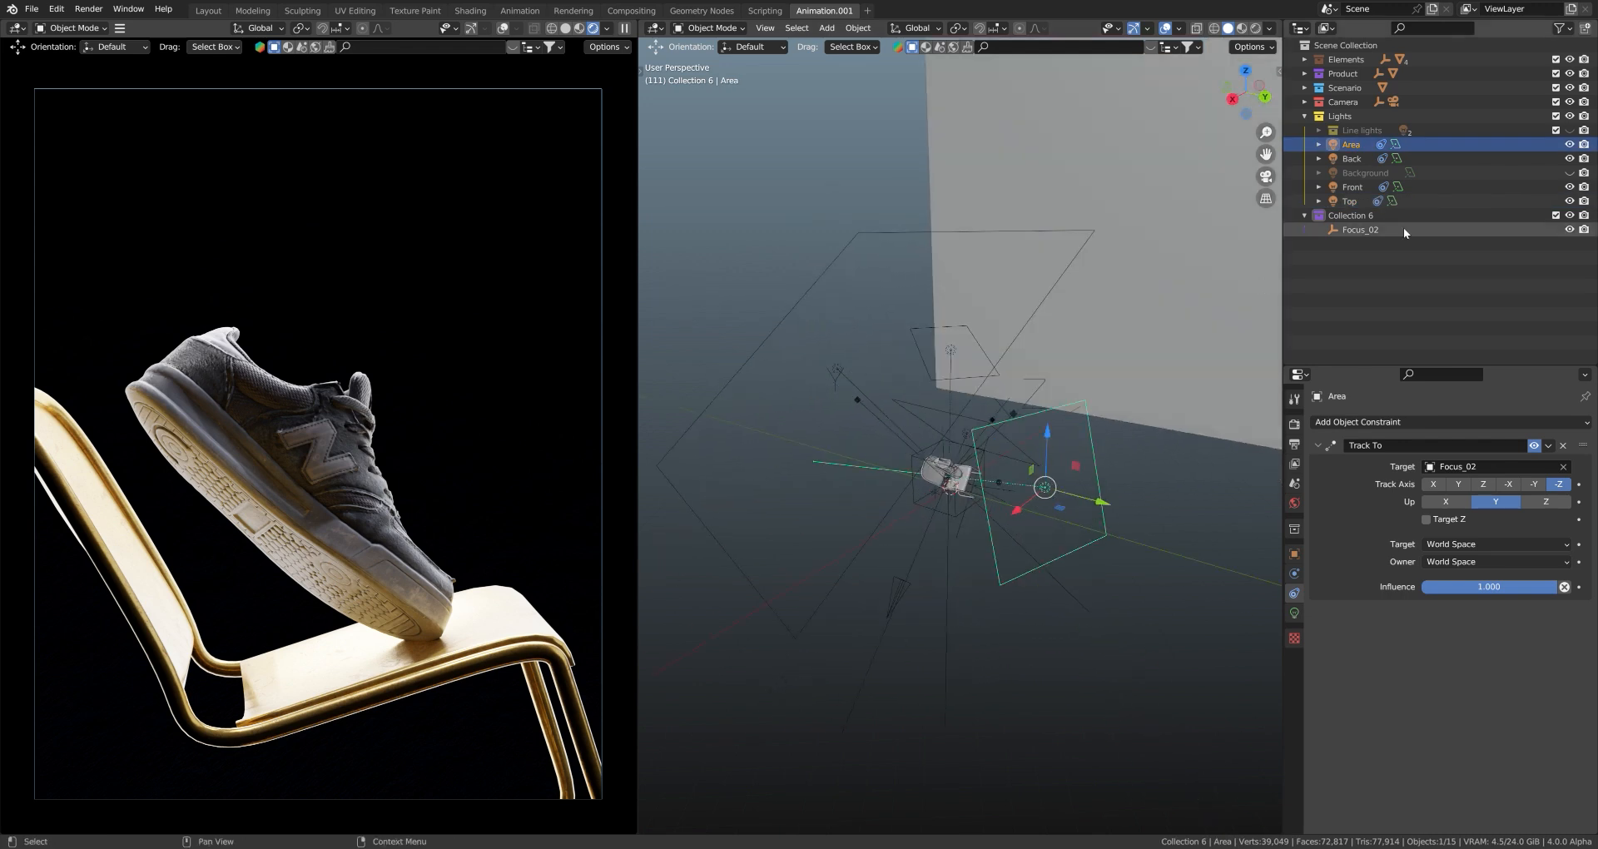
click(1367, 188)
click(1356, 202)
click(1352, 147)
- Try moving the Area light to different positions around the shoe and chair
middle_drag(1077, 432, 1103, 301)
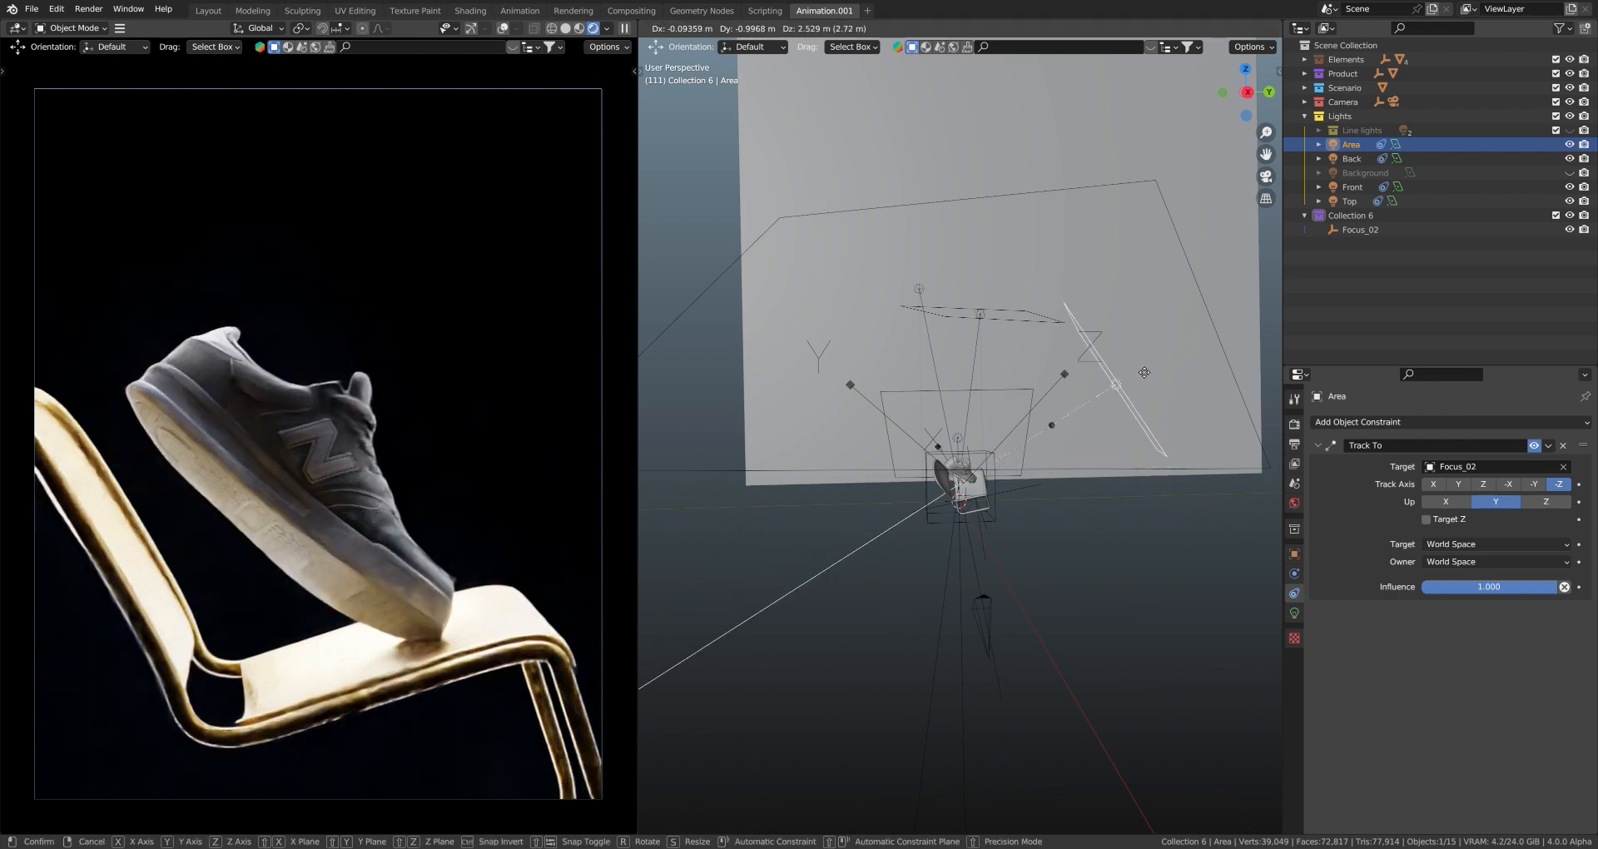
click(1017, 567)
middle_drag(1074, 416, 999, 501)
key(g)
click(897, 575)
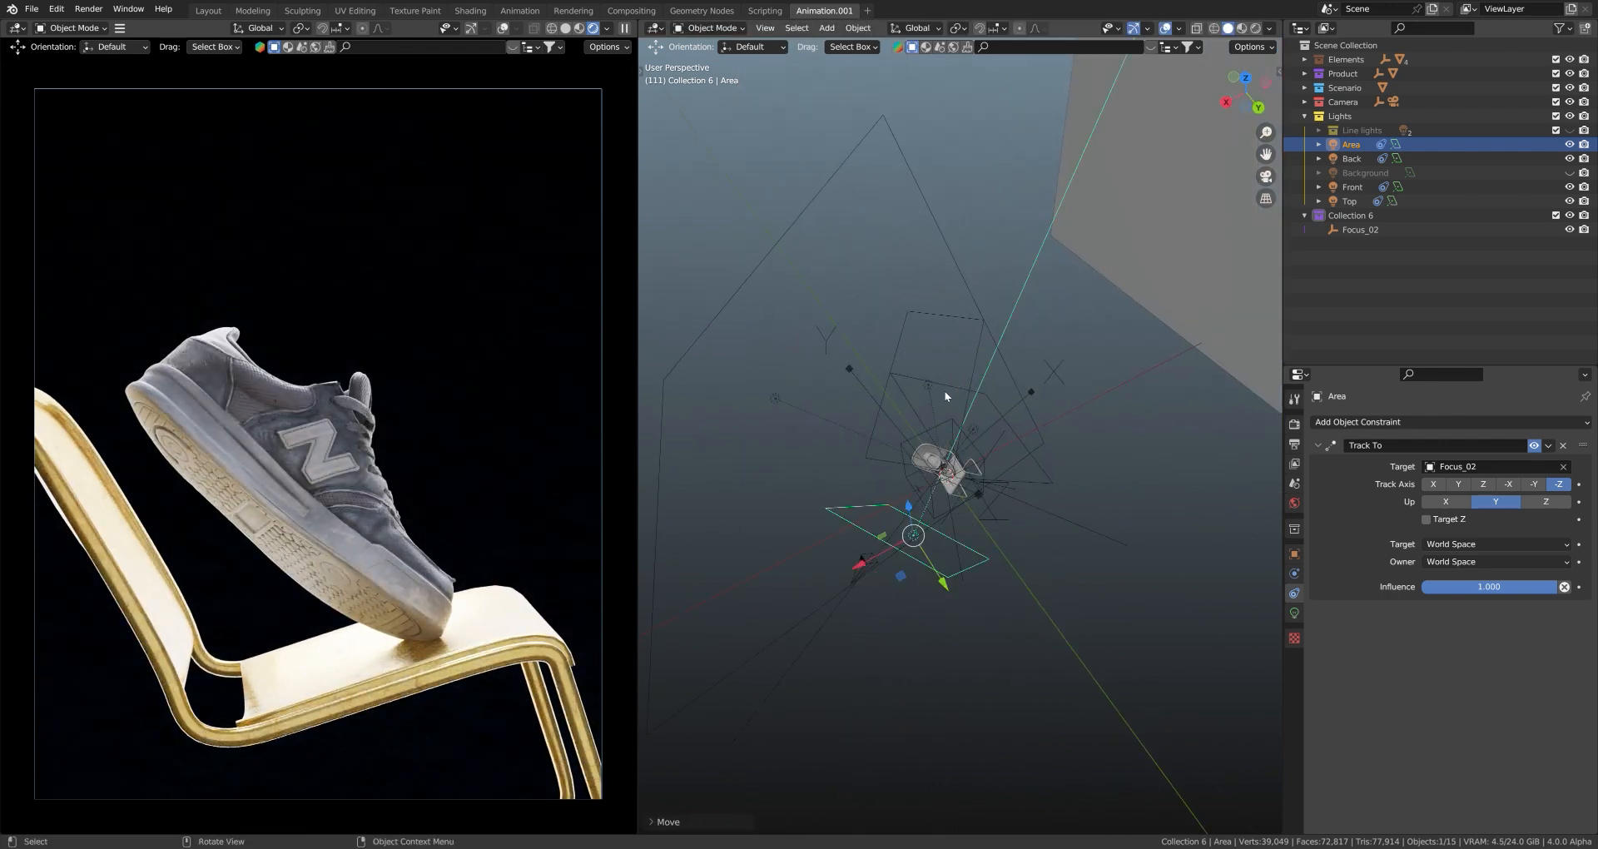
- Try moving the Top light to a different position above the shoe
click(934, 335)
key(g)
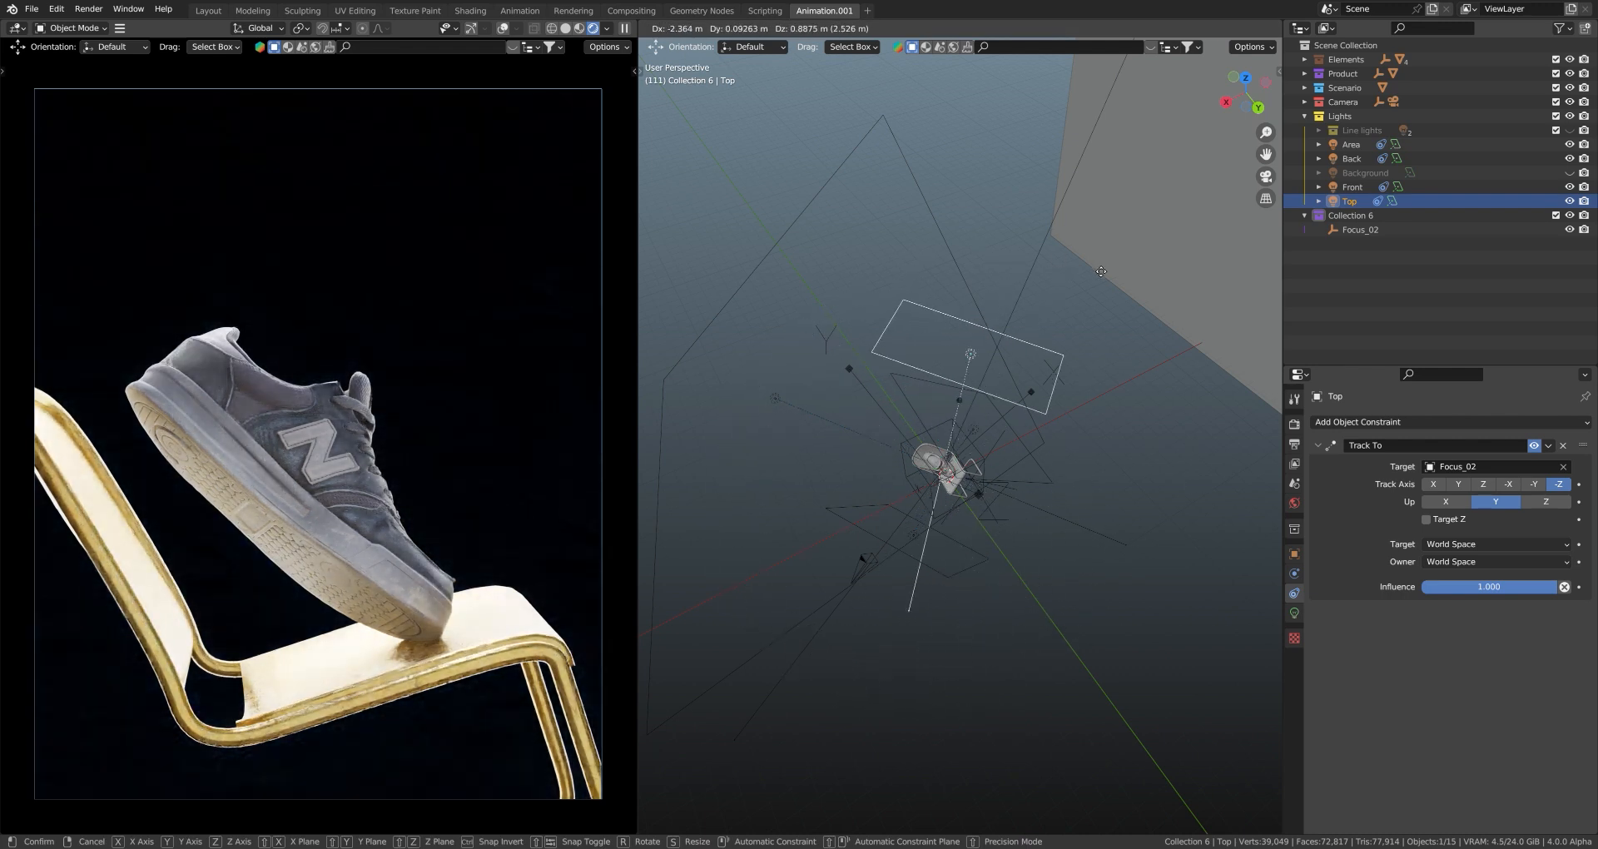
click(918, 364)
- Try repositioning the Front light around the shoe and chair, and cancel a resize of it
click(776, 399)
key(g)
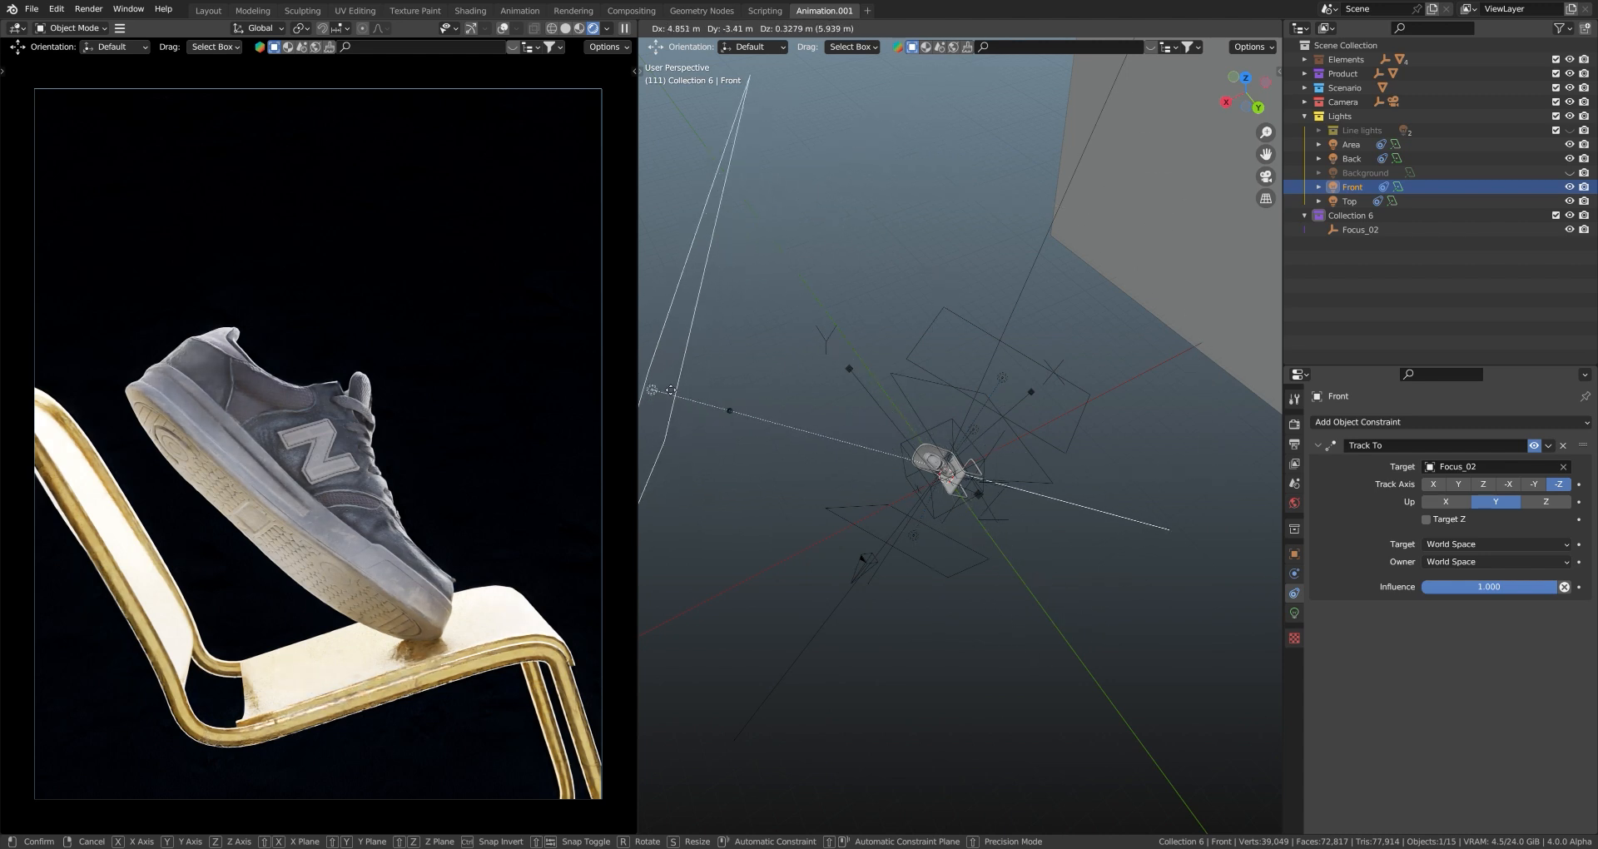
click(841, 431)
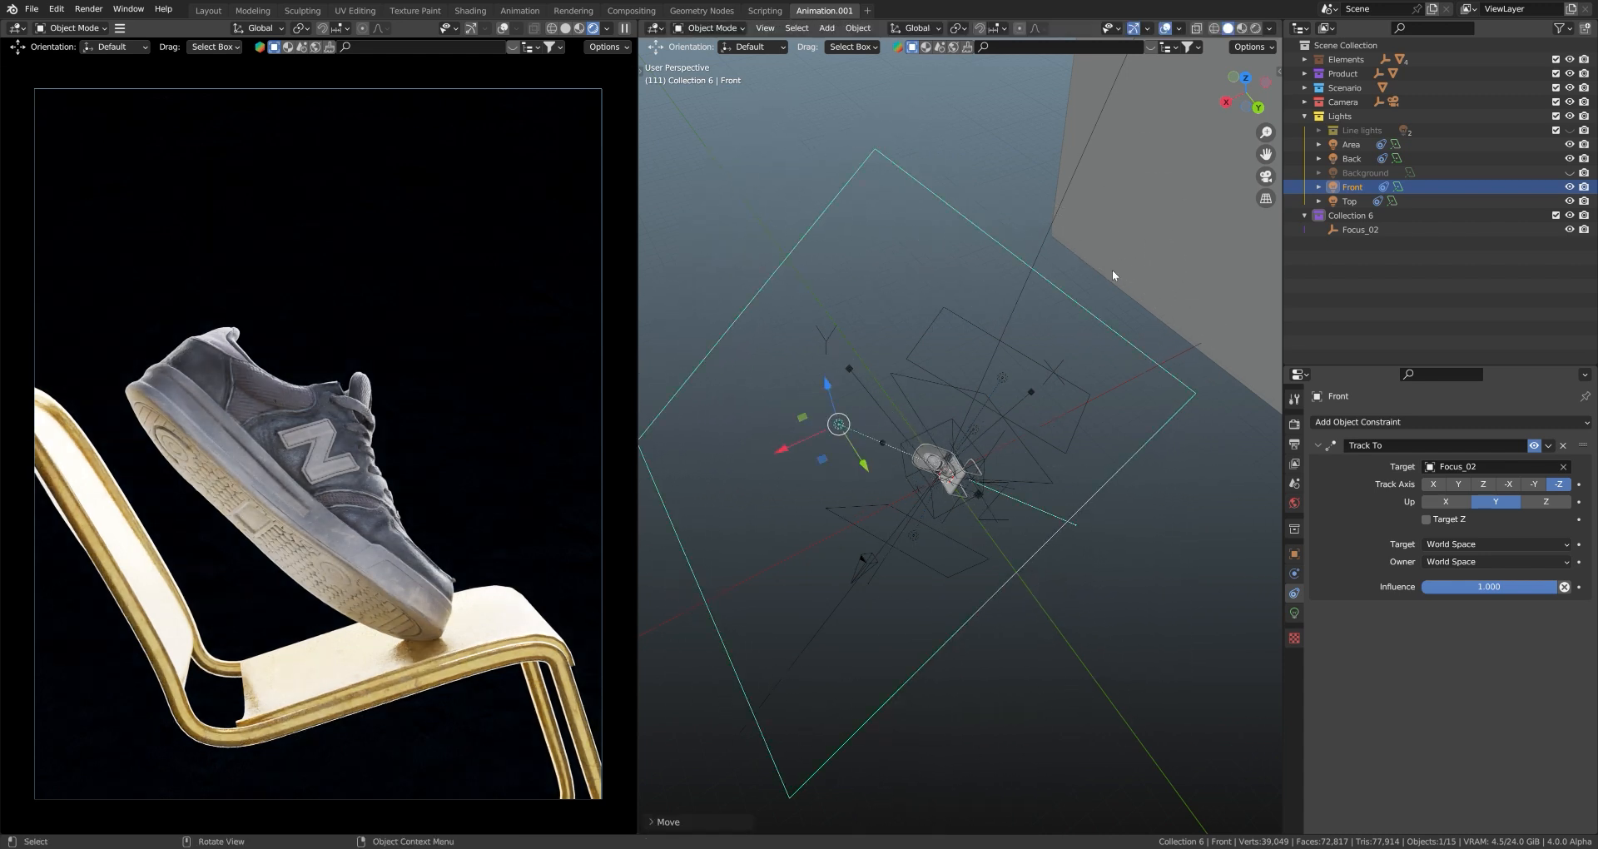
key(s)
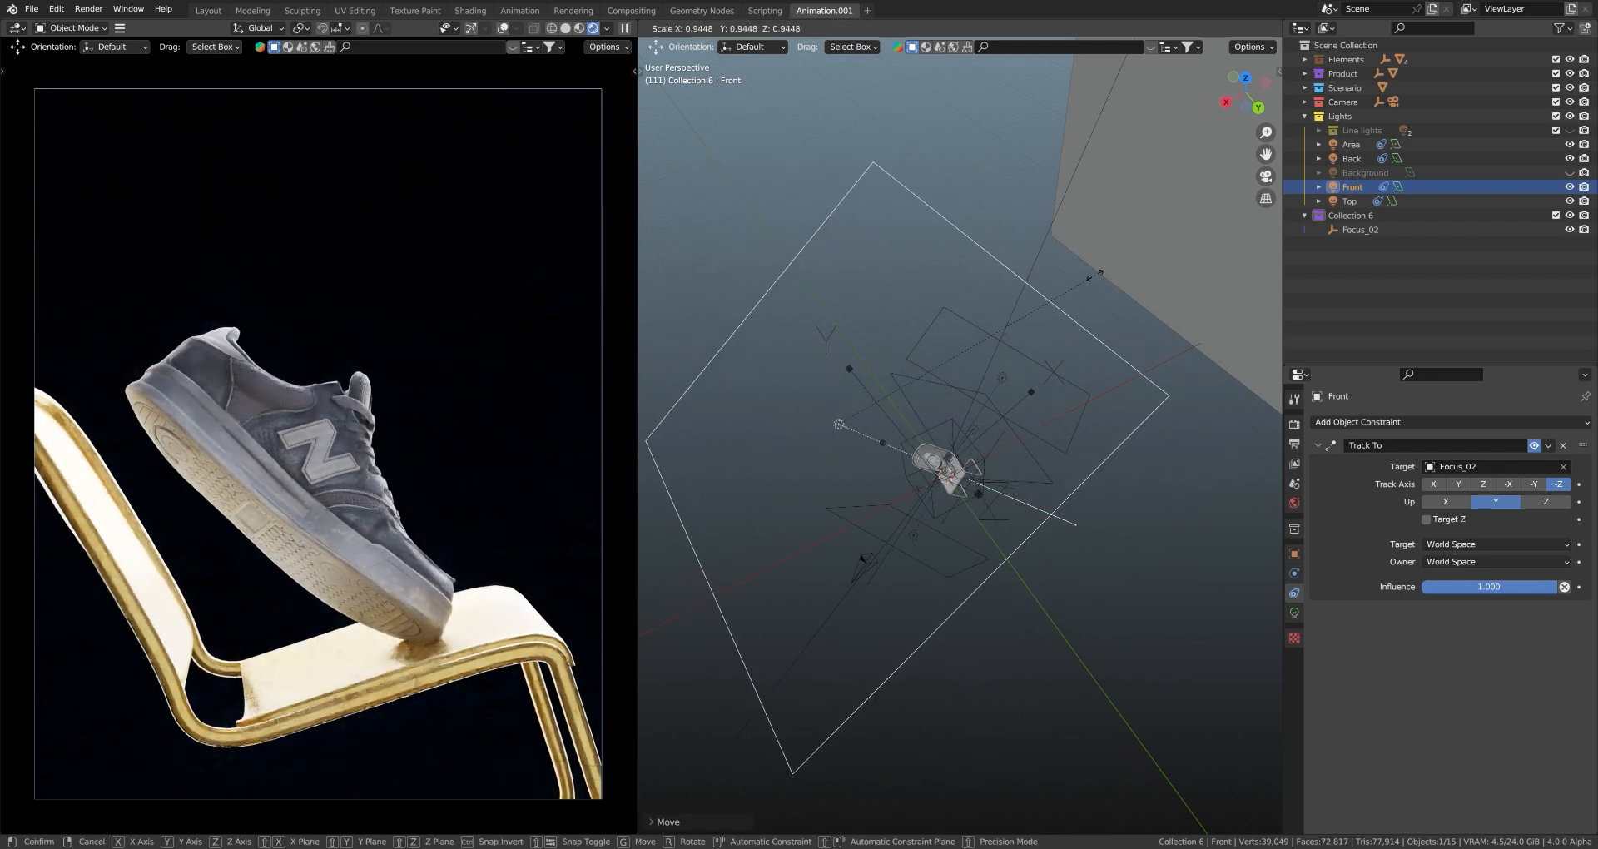
right_click(897, 511)
key(g)
middle_drag(957, 401, 1006, 371)
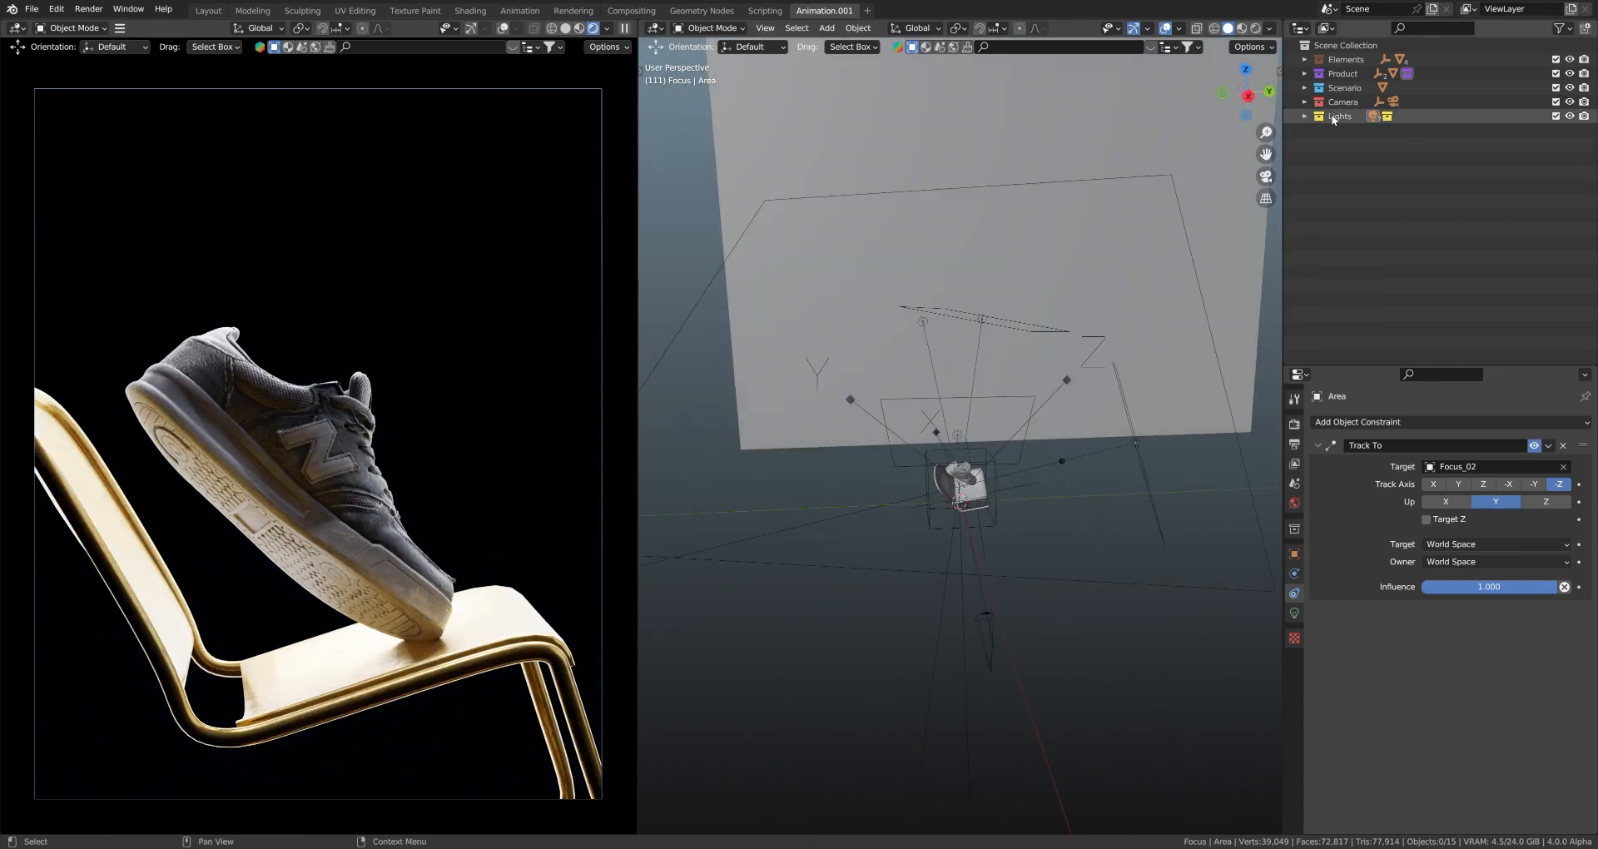
- Make the Line lights collection visible and open the light settings of its Area.005 light
click(1304, 117)
click(1570, 130)
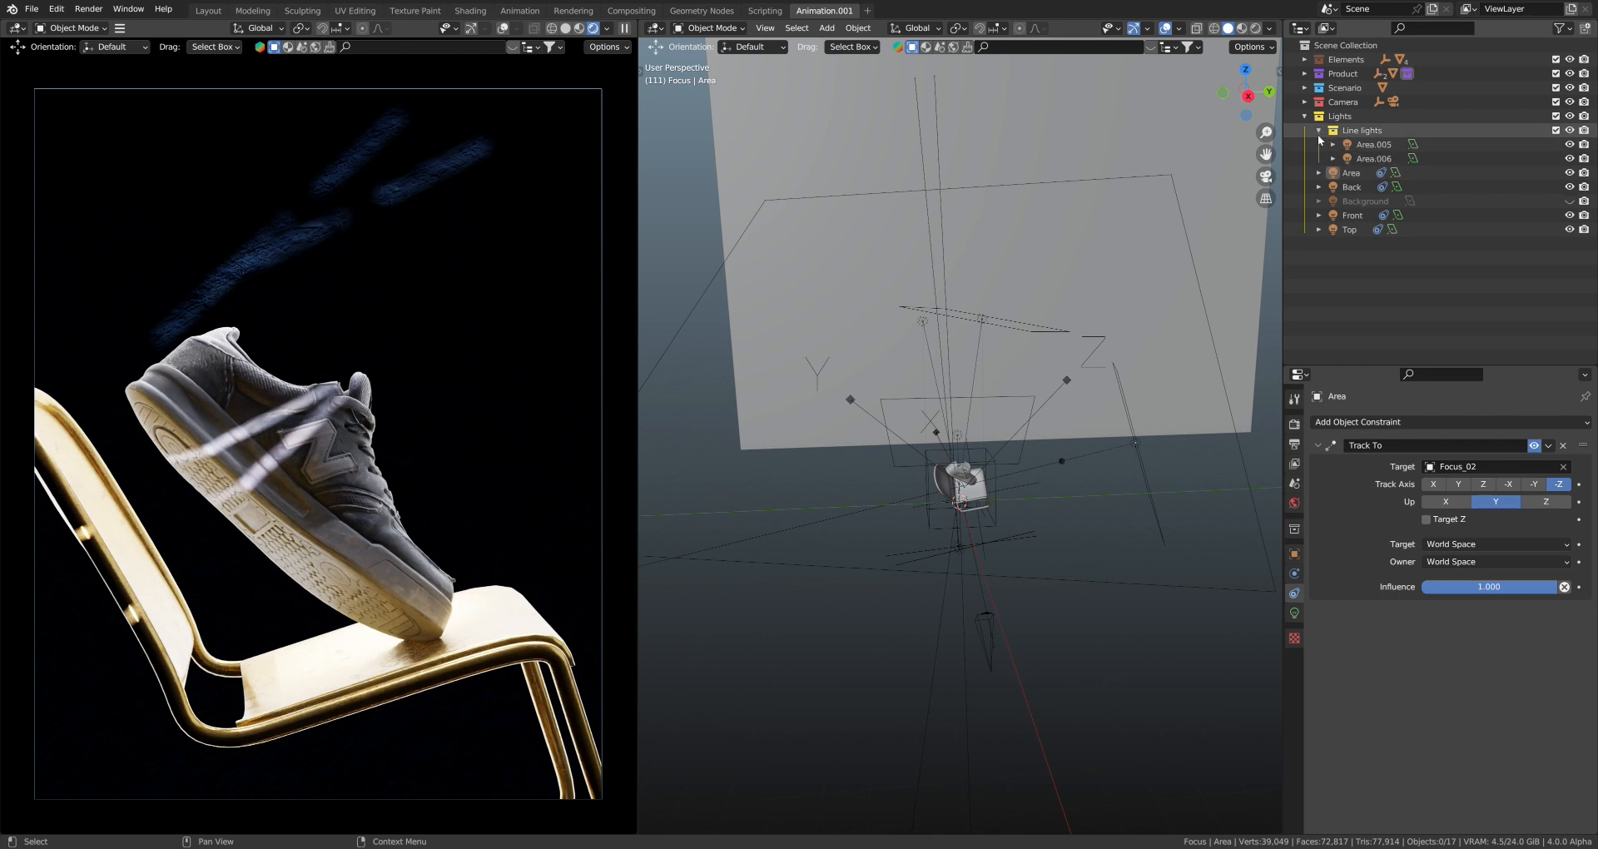
click(1372, 145)
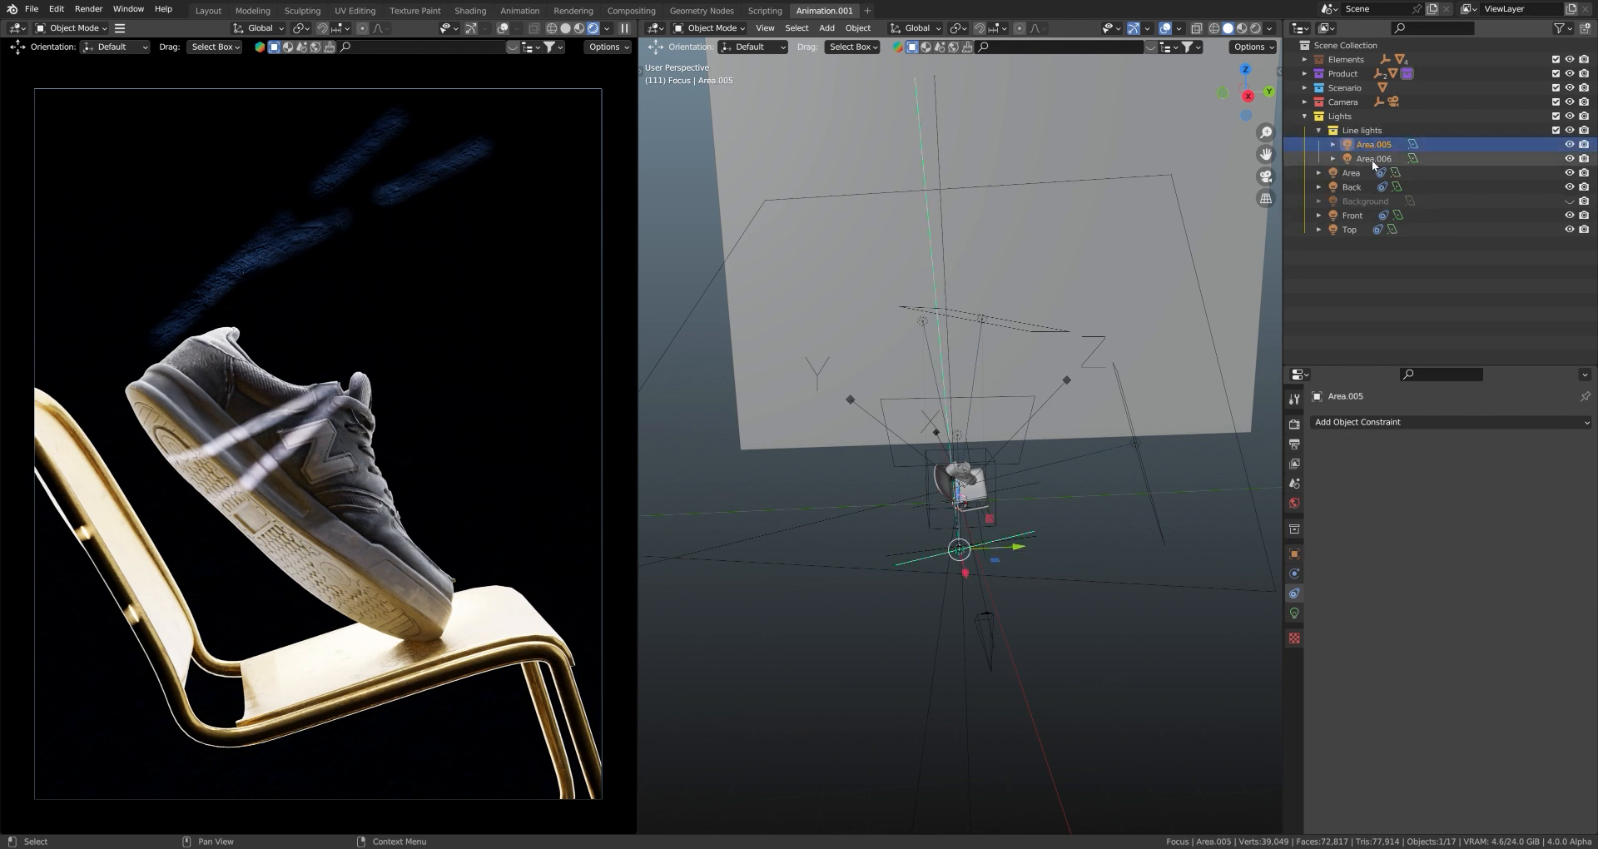
click(1293, 614)
mouse_move(1030, 517)
middle_down()
mouse_move(845, 631)
mouse_move(992, 443)
mouse_move(1047, 513)
mouse_move(1071, 423)
mouse_move(1010, 498)
mouse_move(1024, 501)
middle_up()
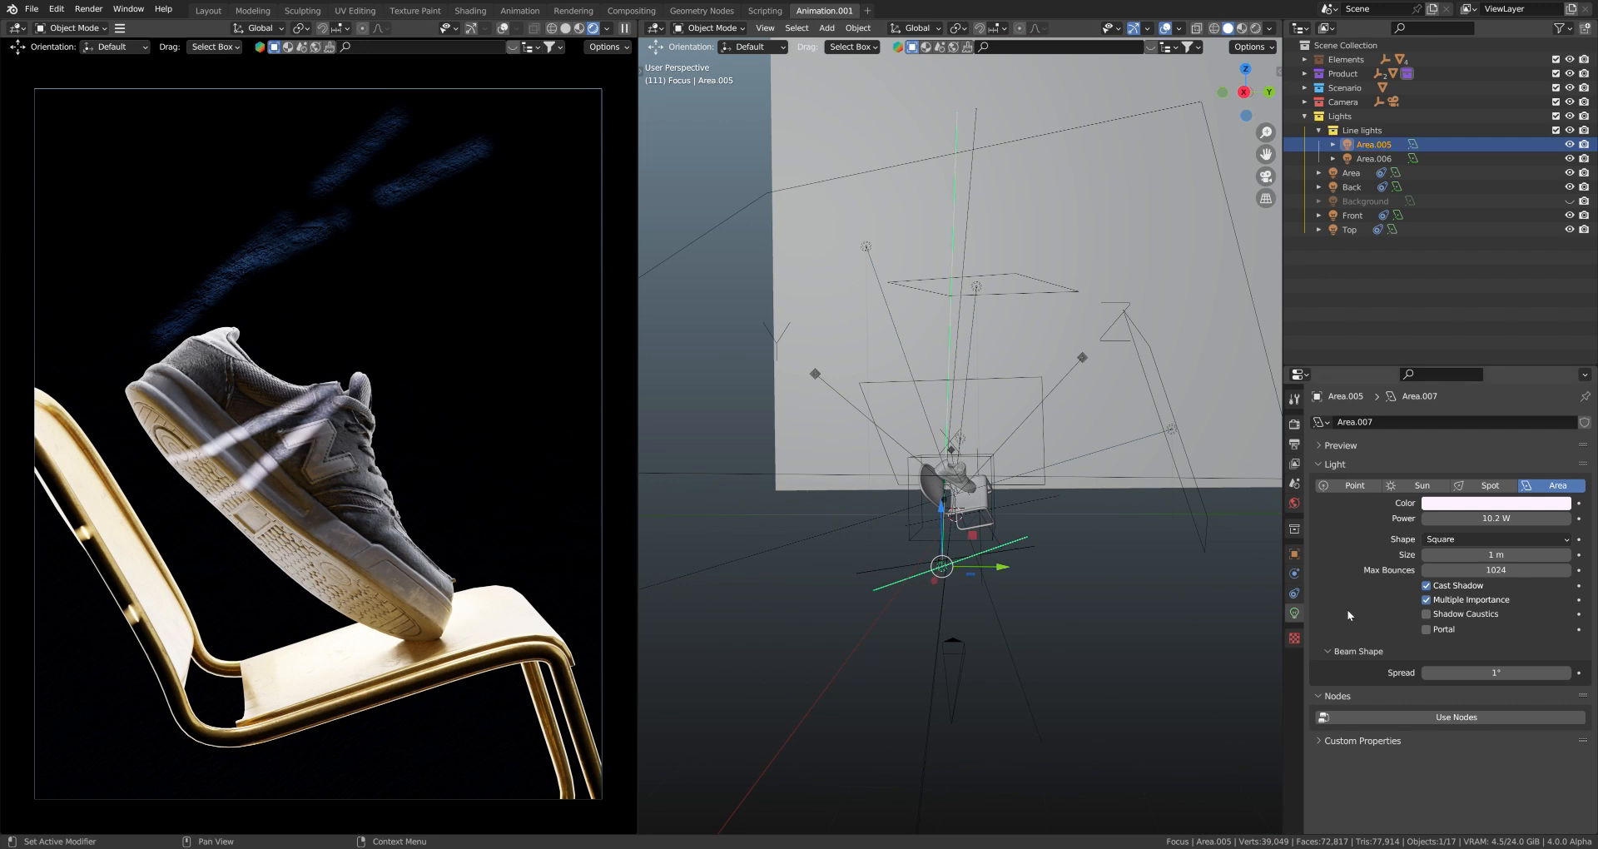
middle_drag(1124, 574, 1076, 478)
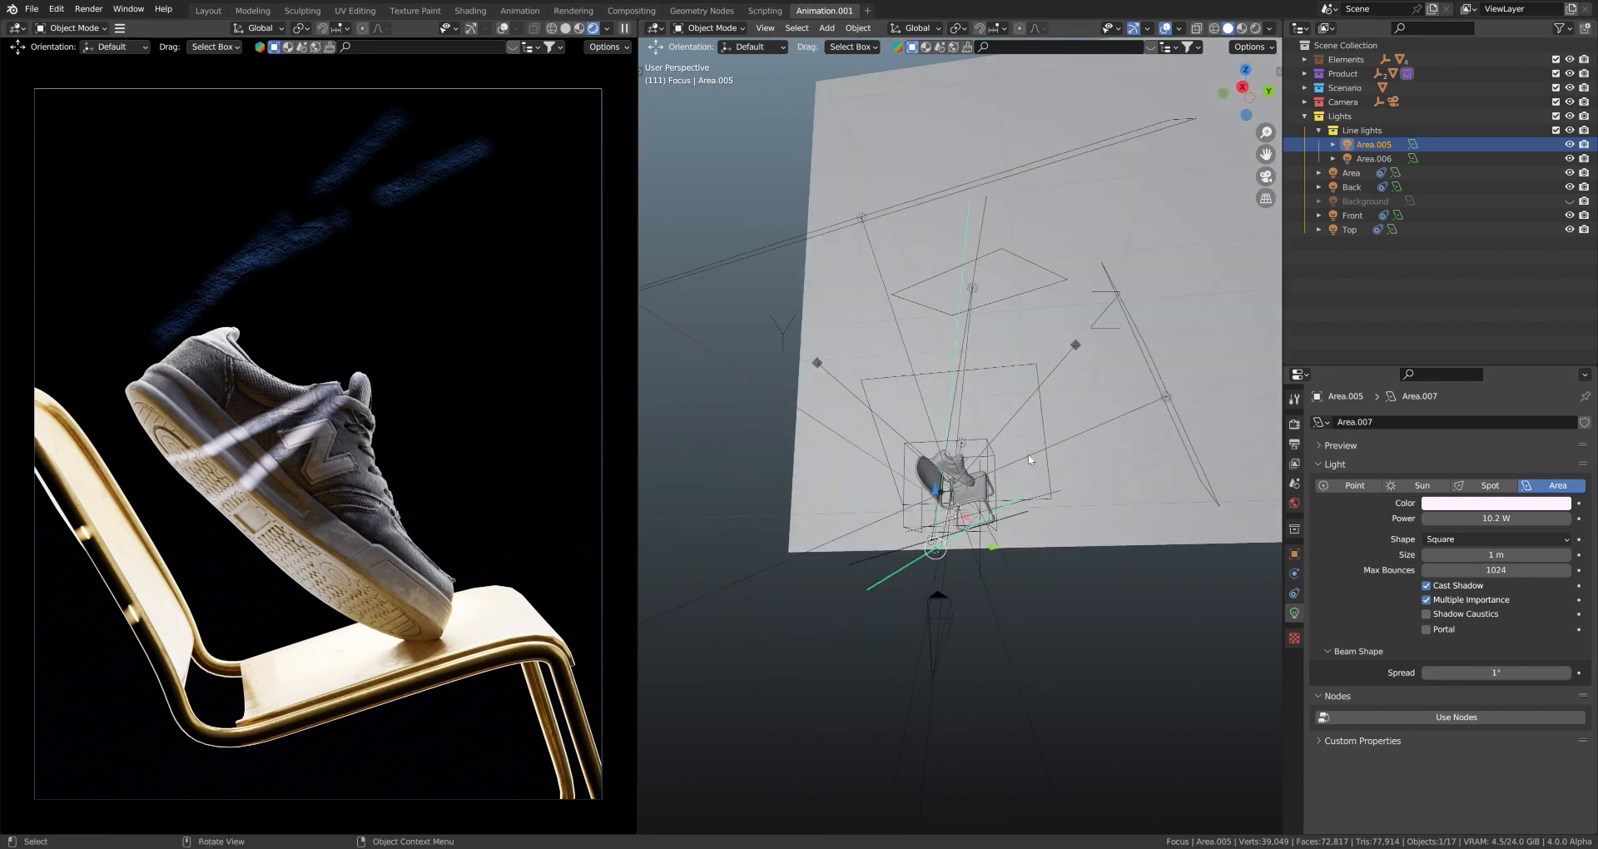
- Try rotating the Area.005 line light and tinting it blue, and undo the colour change
key(r)
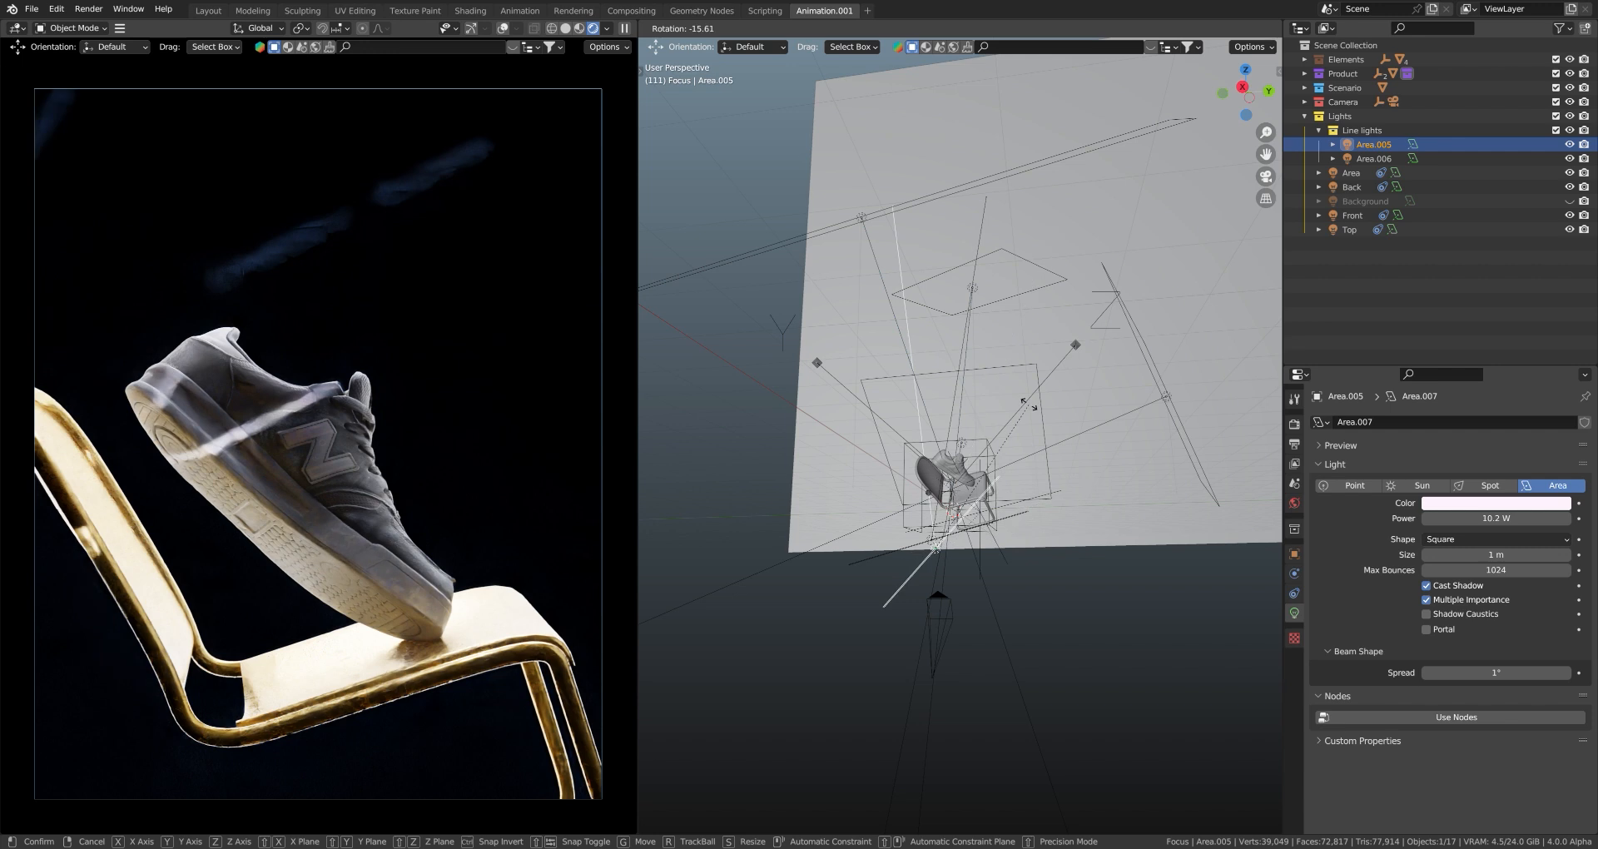
click(1061, 432)
click(1495, 506)
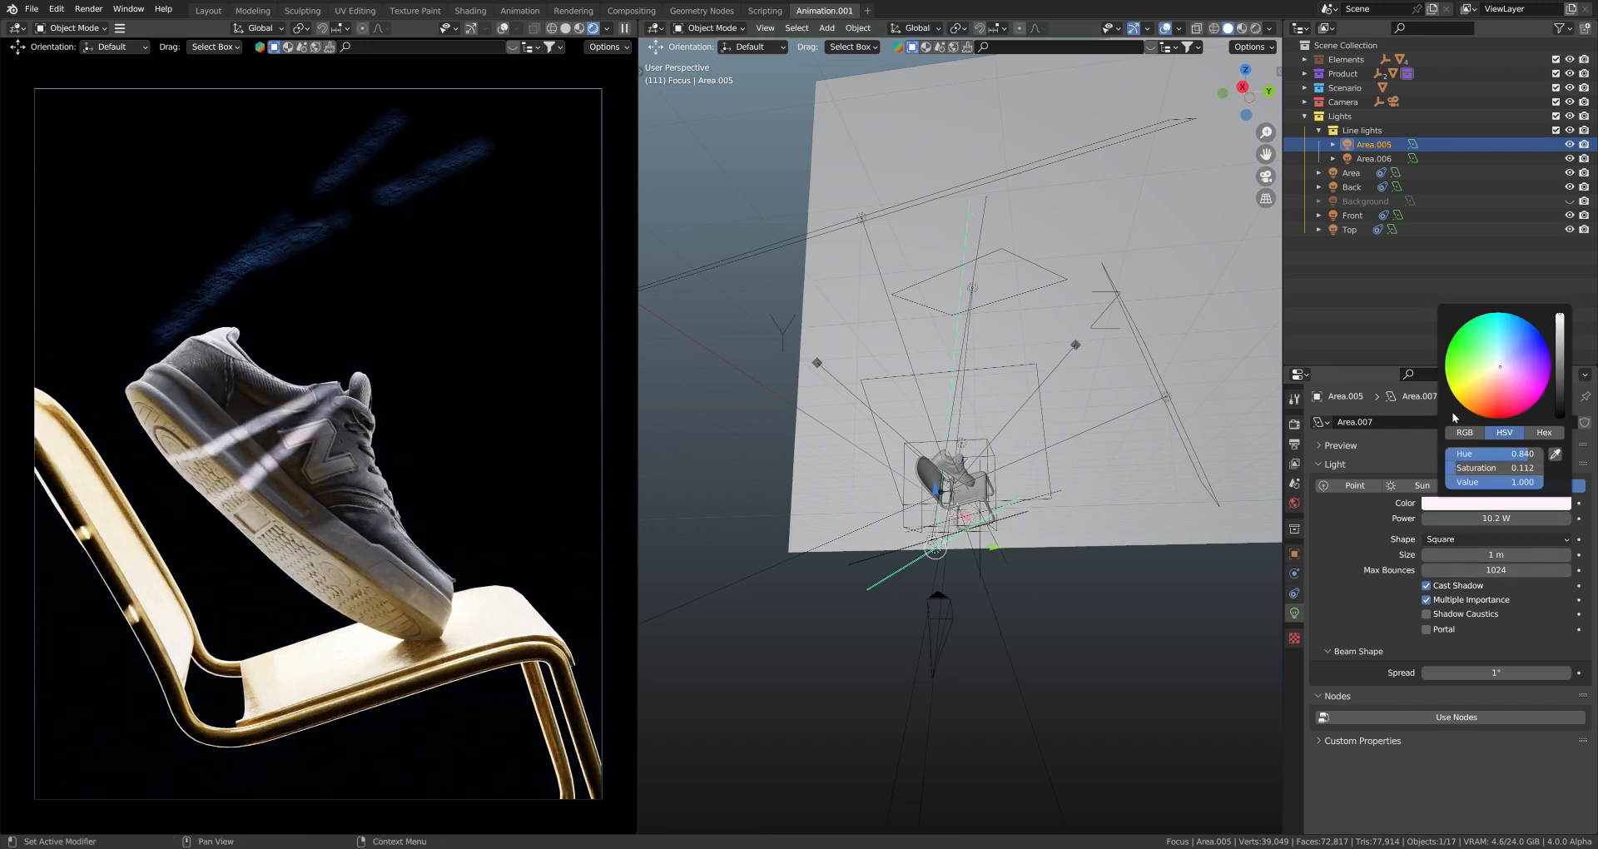
click(1466, 397)
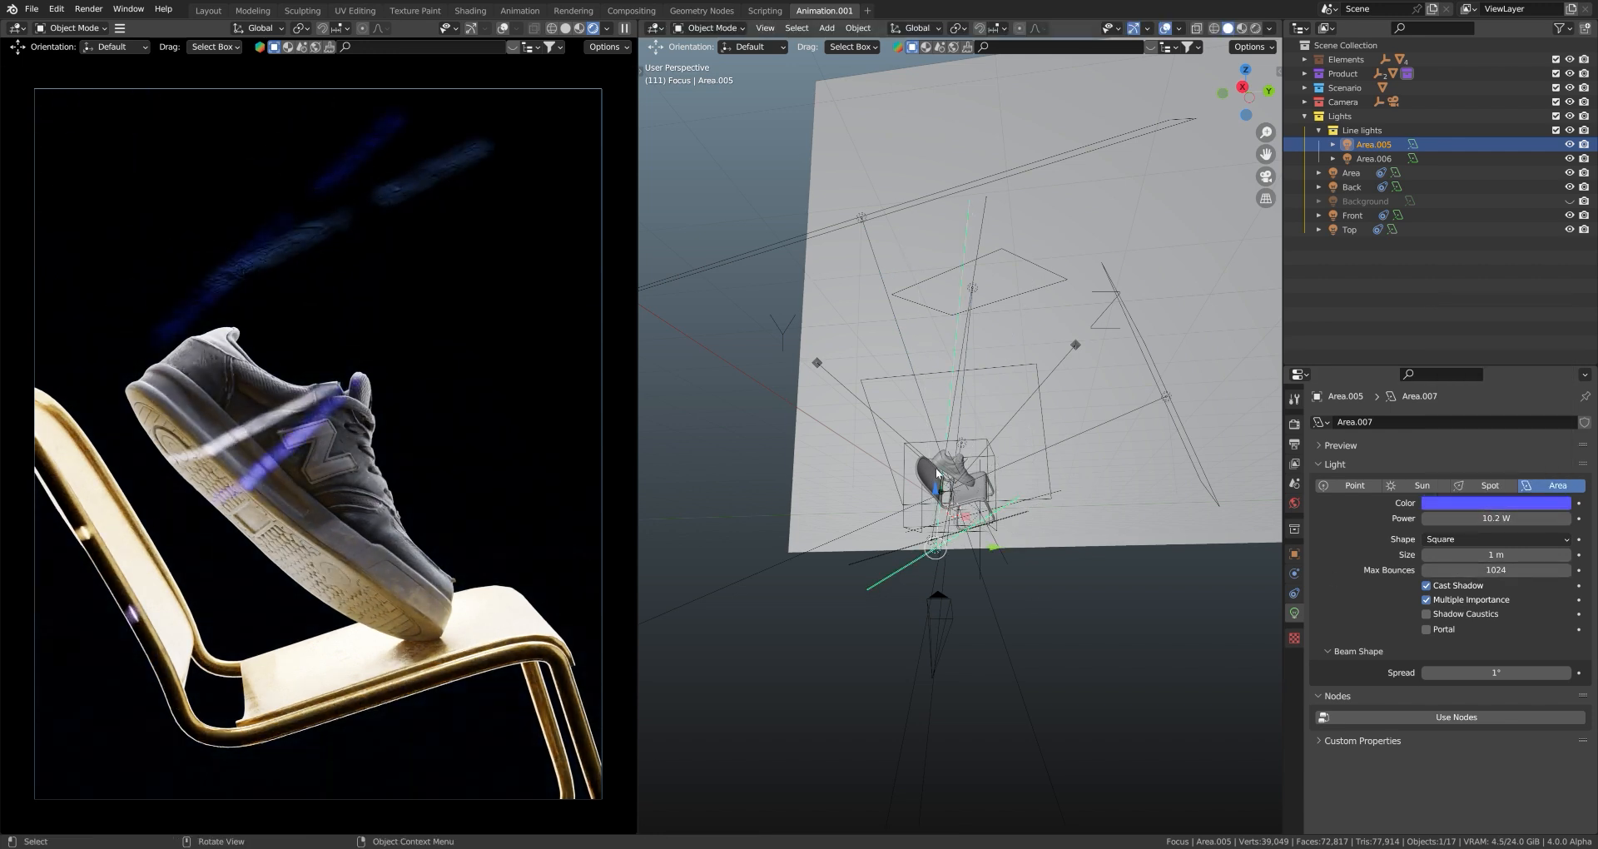
key(ctrl+z)
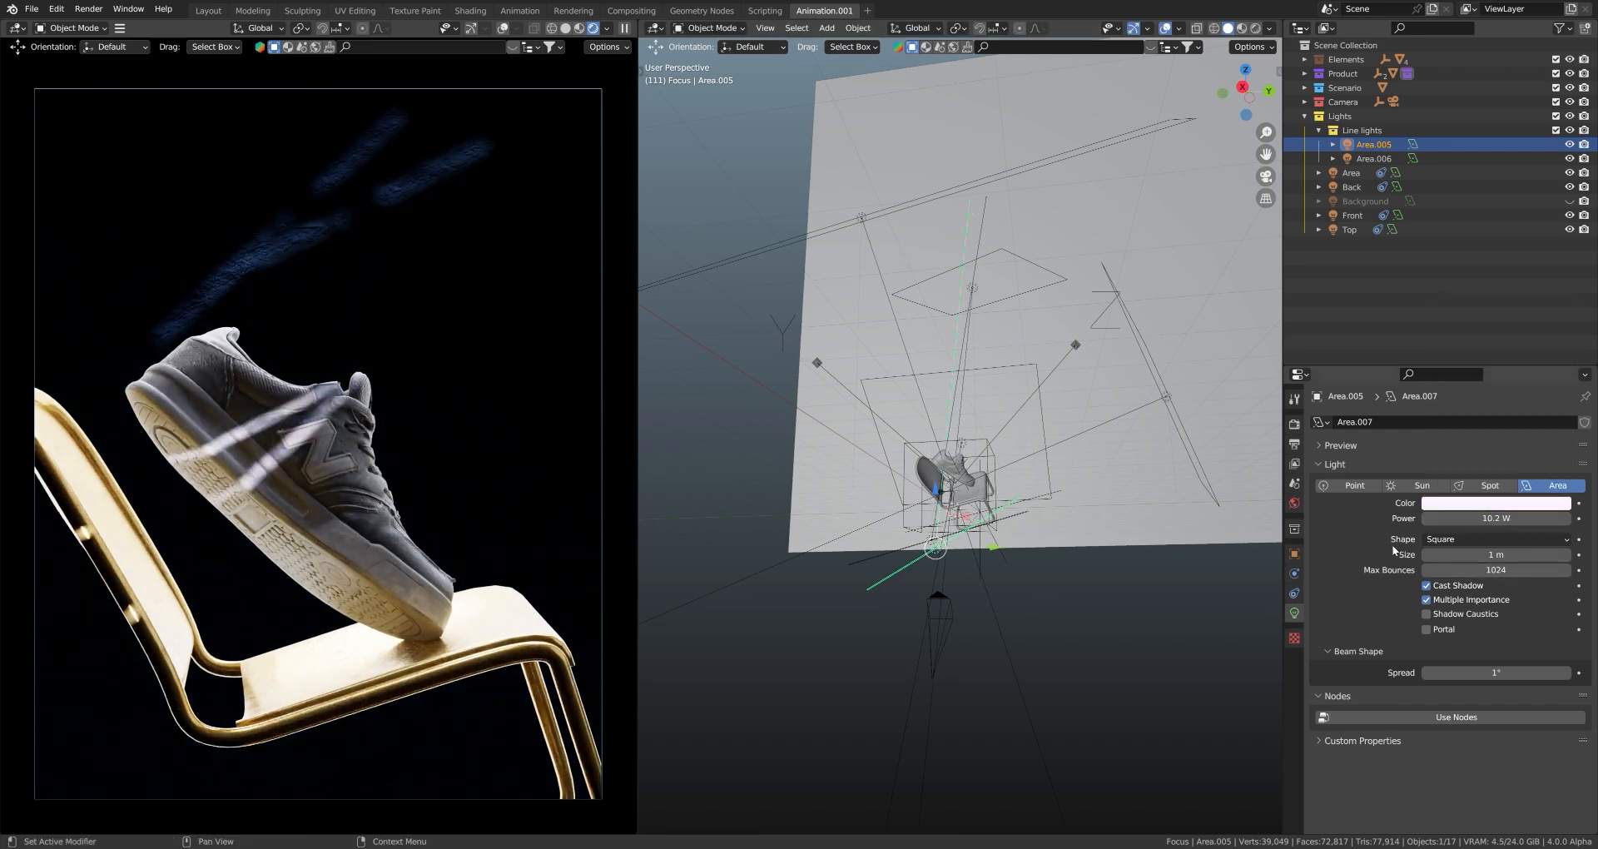
- Set the Area.005 line light's beam spread to 2.8° and deselect it
mouse_move(951, 498)
middle_down()
mouse_move(894, 535)
mouse_move(963, 509)
middle_up()
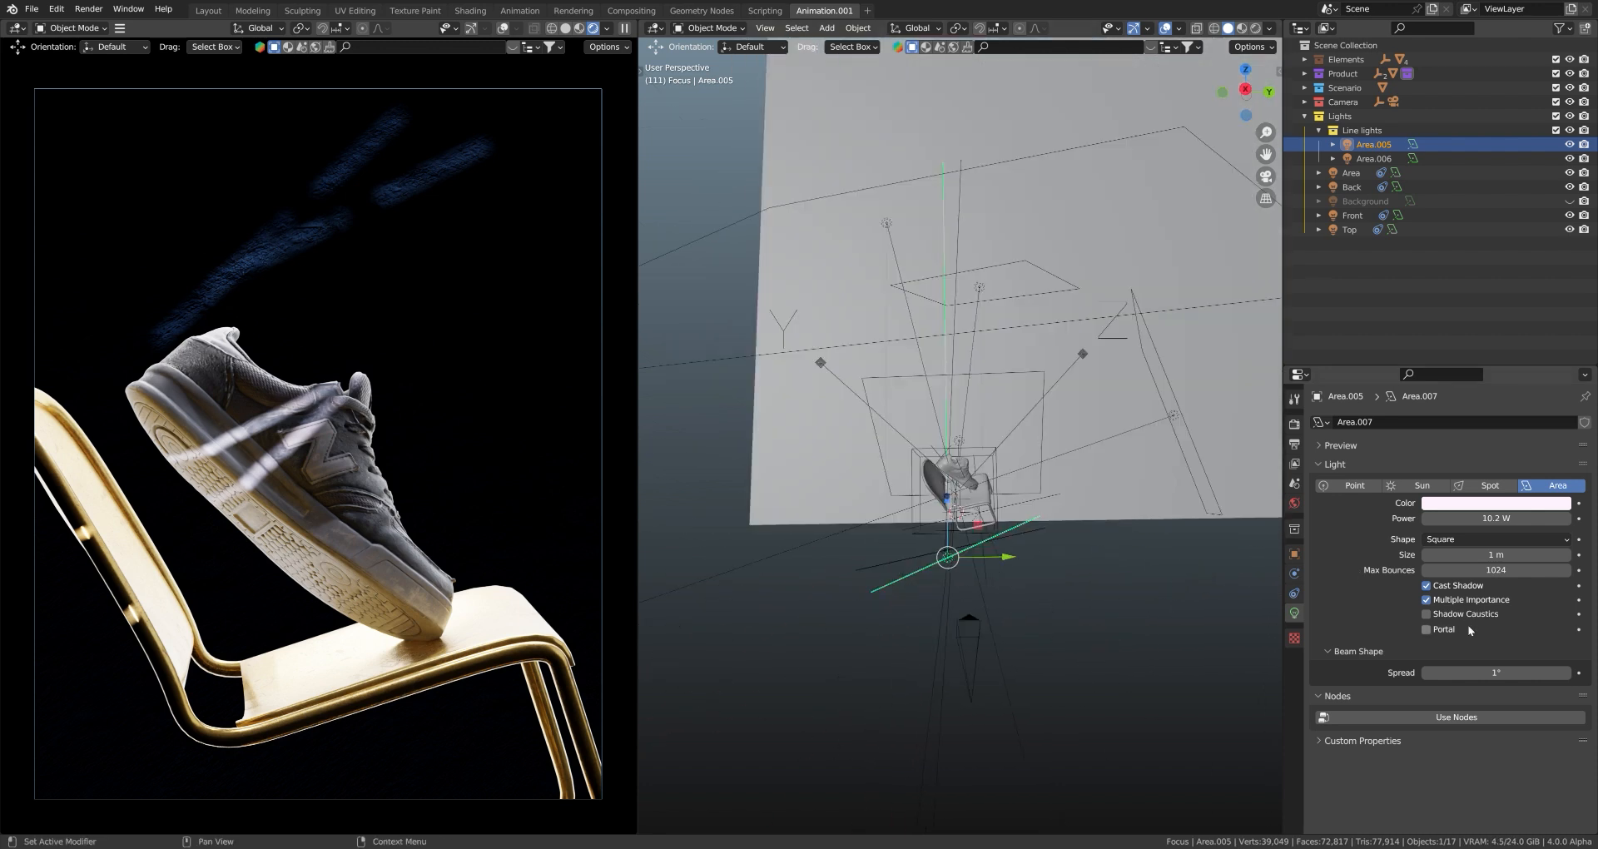
drag(1488, 672, 1455, 672)
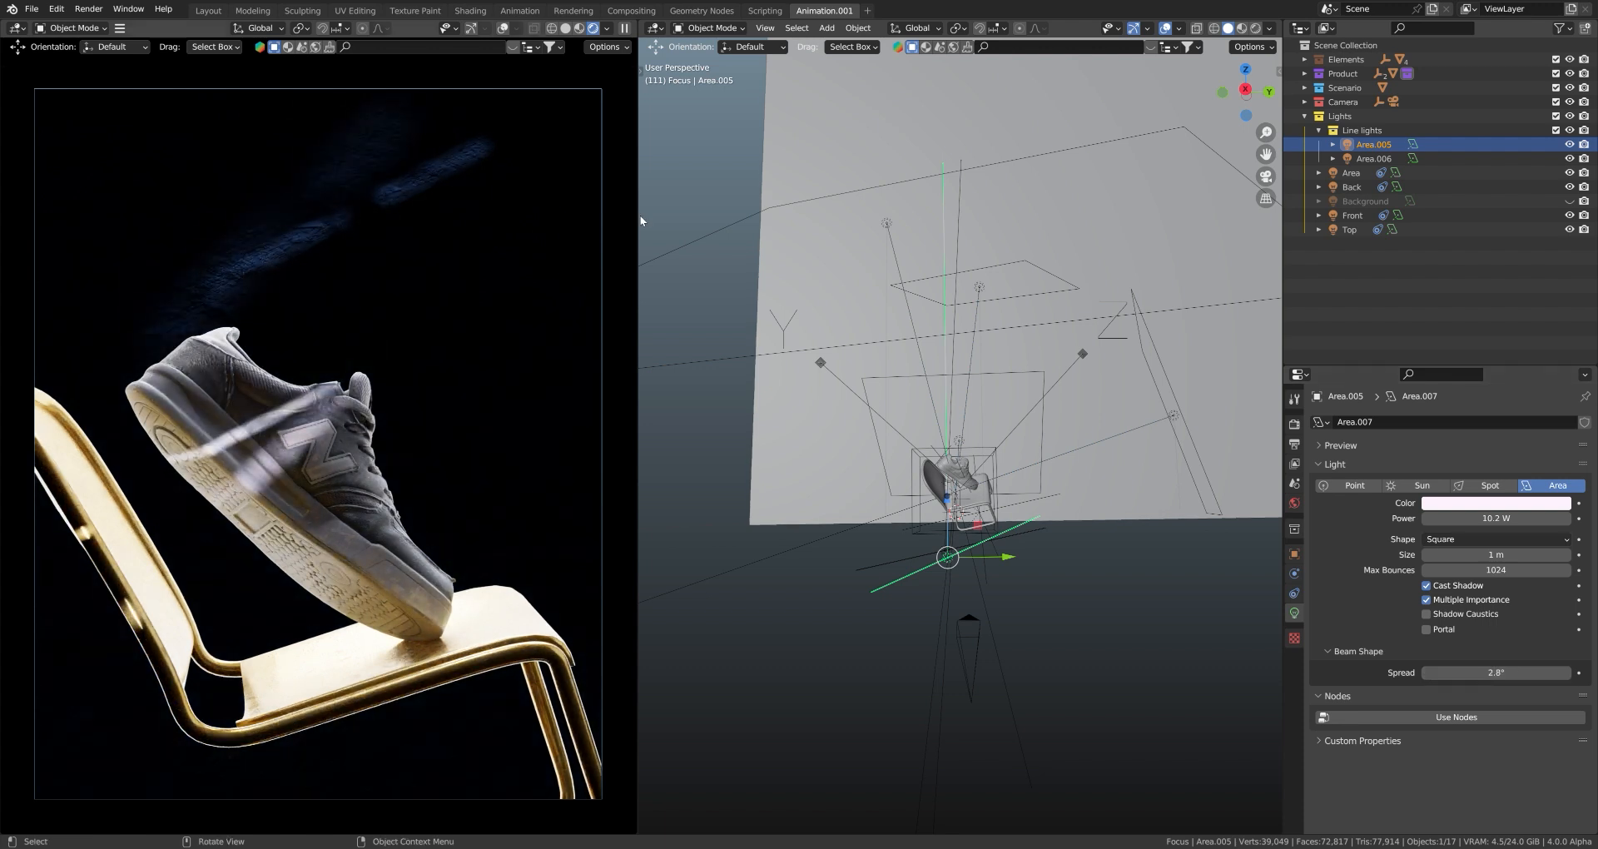
mouse_move(1029, 554)
middle_down()
mouse_move(945, 554)
mouse_move(1009, 437)
mouse_move(1012, 518)
mouse_move(1164, 343)
mouse_move(1106, 537)
mouse_move(1070, 576)
mouse_move(1049, 572)
middle_up()
scroll(945, 555, up, 3)
scroll(1013, 513, down, 4)
click(1105, 540)
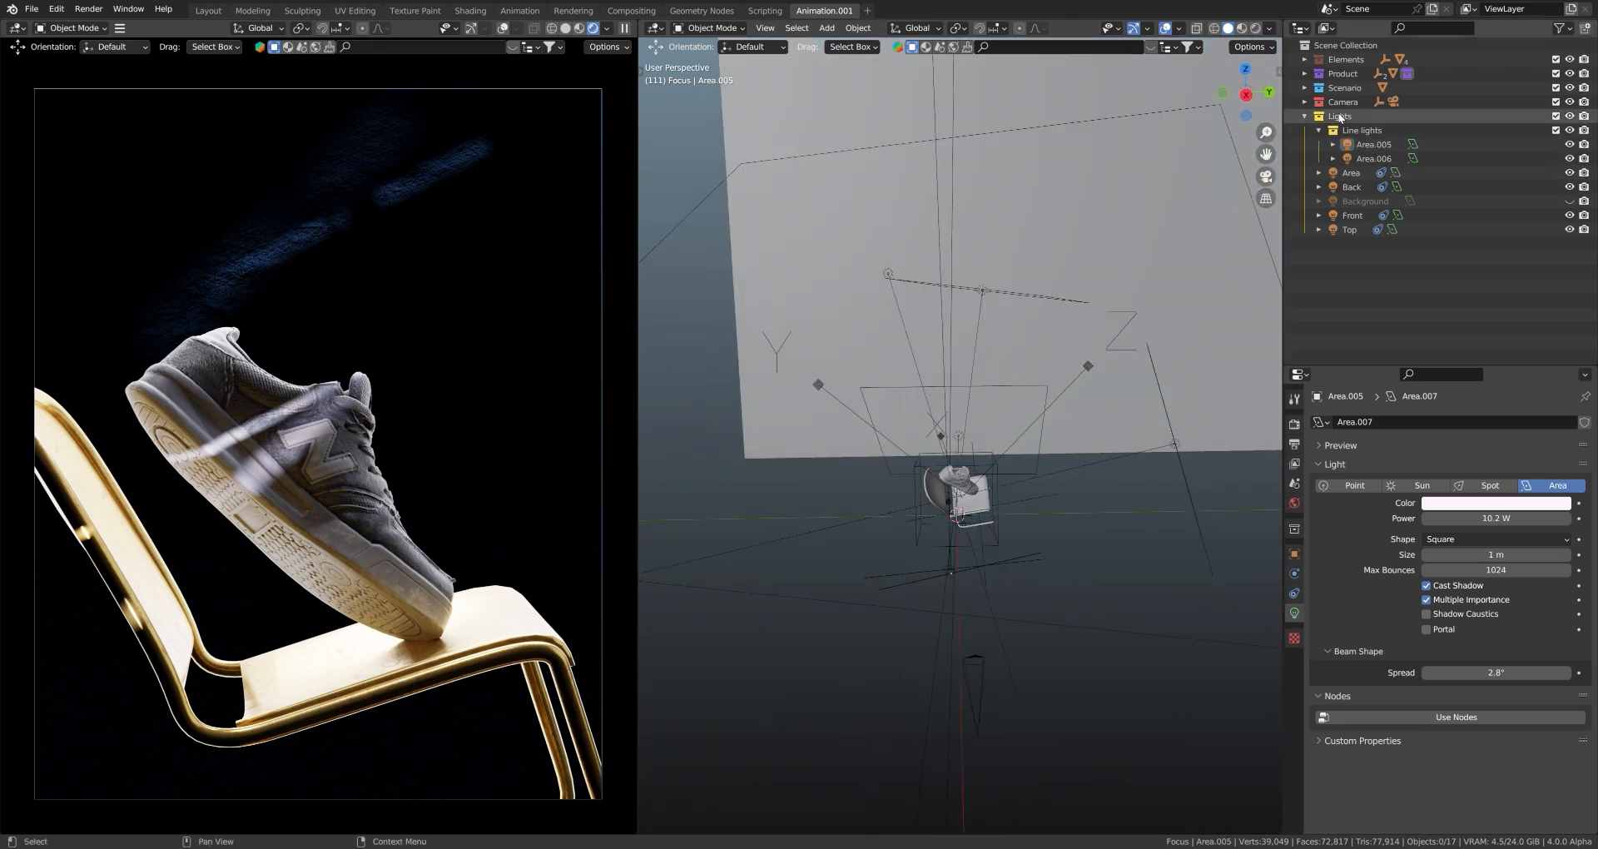
- Add a new area light to the Lights collection and scale it up
click(1340, 117)
key(shift+a)
mouse_move(1047, 492)
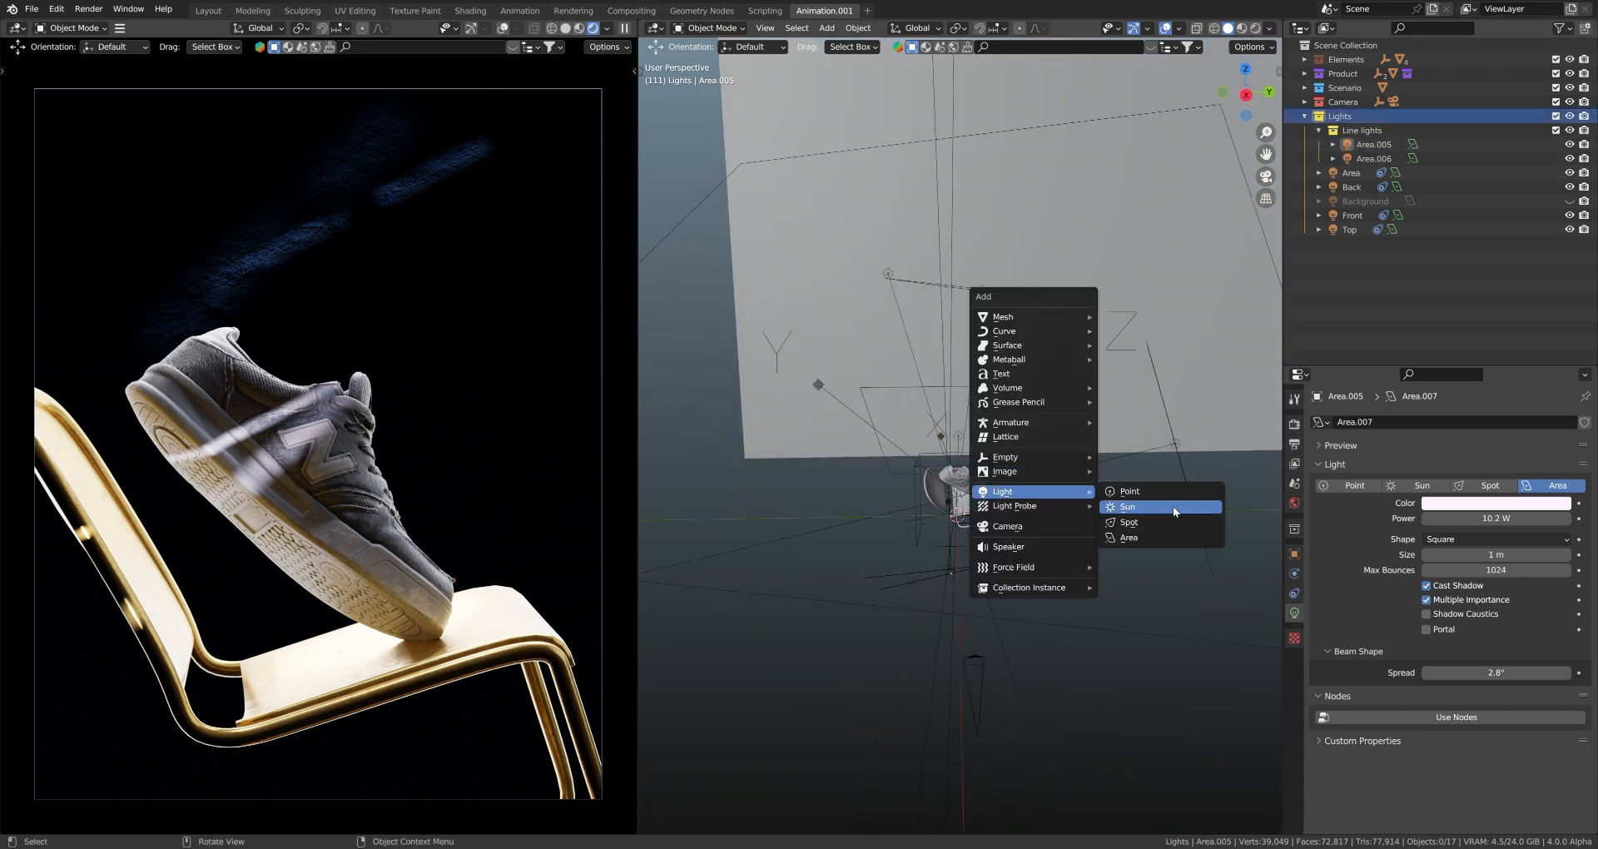
click(1151, 537)
key(s)
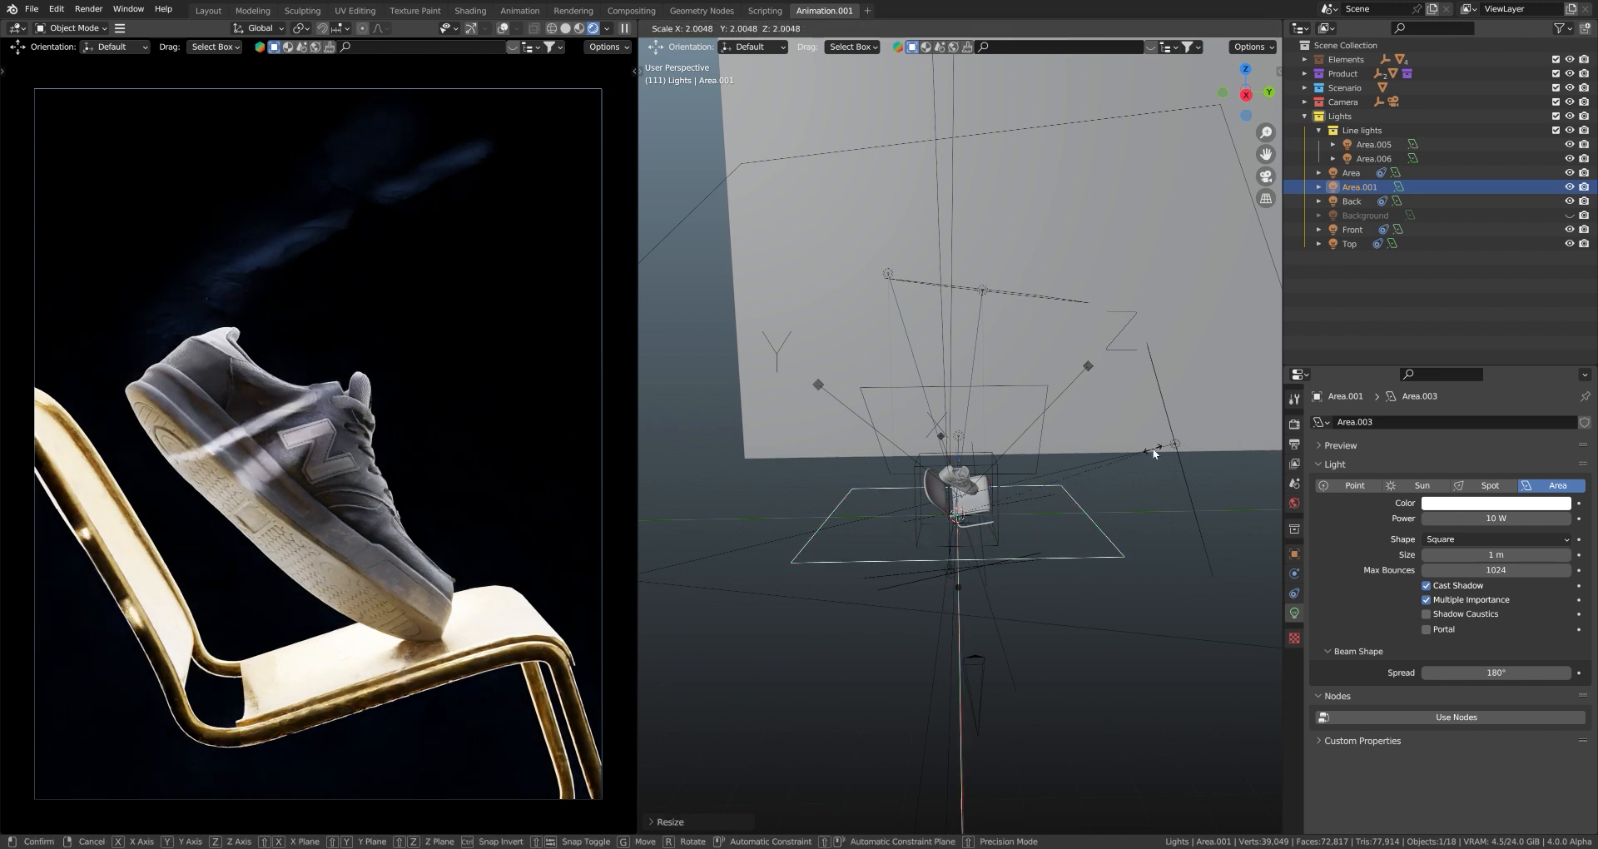
click(1152, 448)
- Narrow the new Area.001 light along the X axis into a thin strip, working from the top view
click(1274, 72)
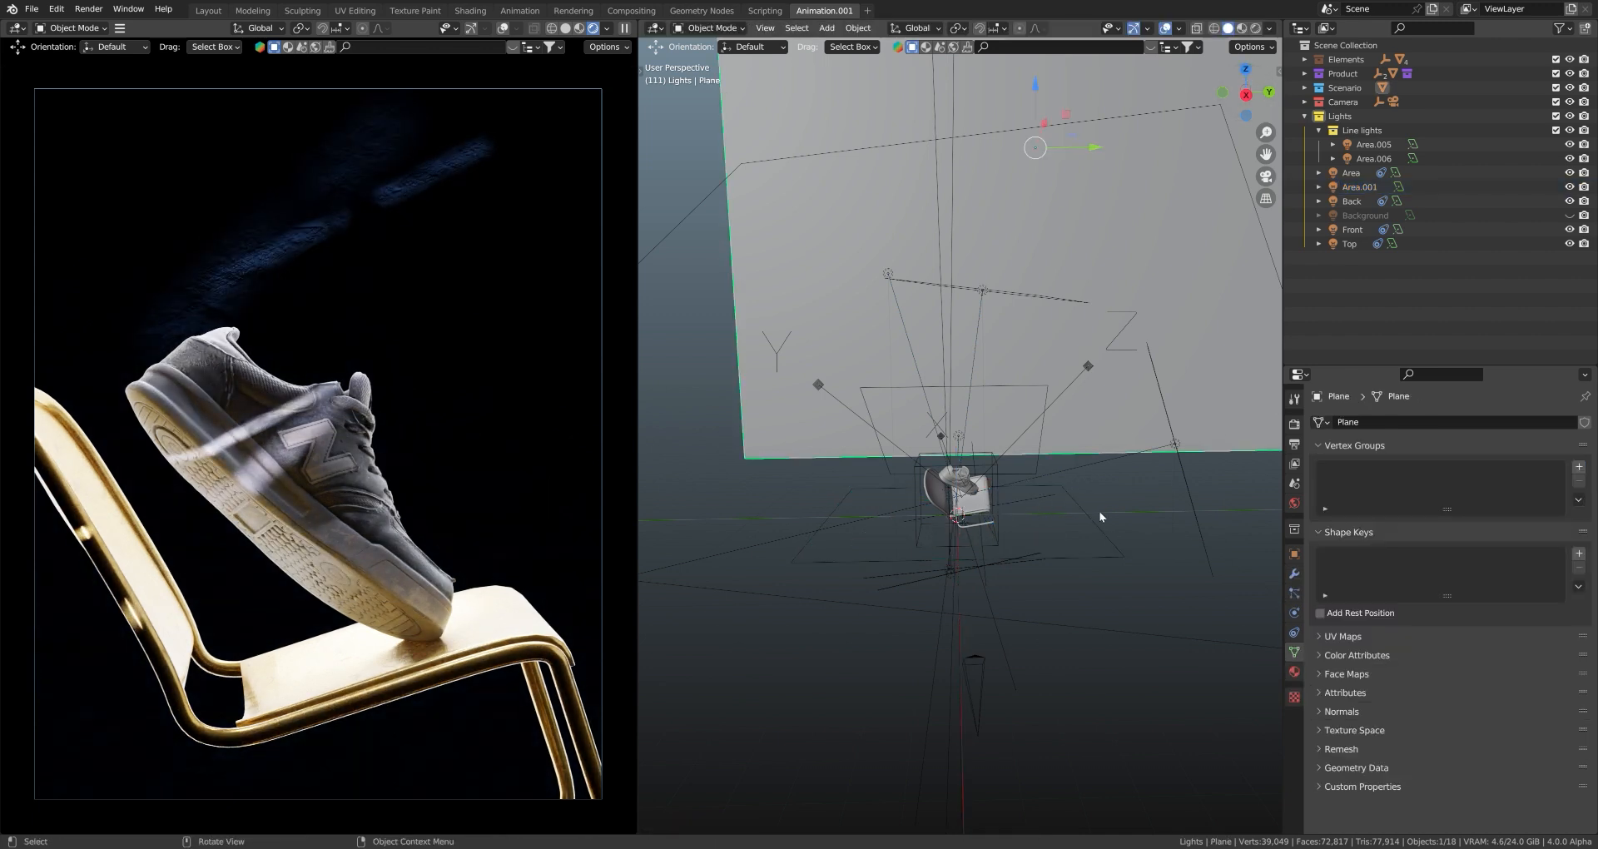
click(1099, 514)
click(1247, 69)
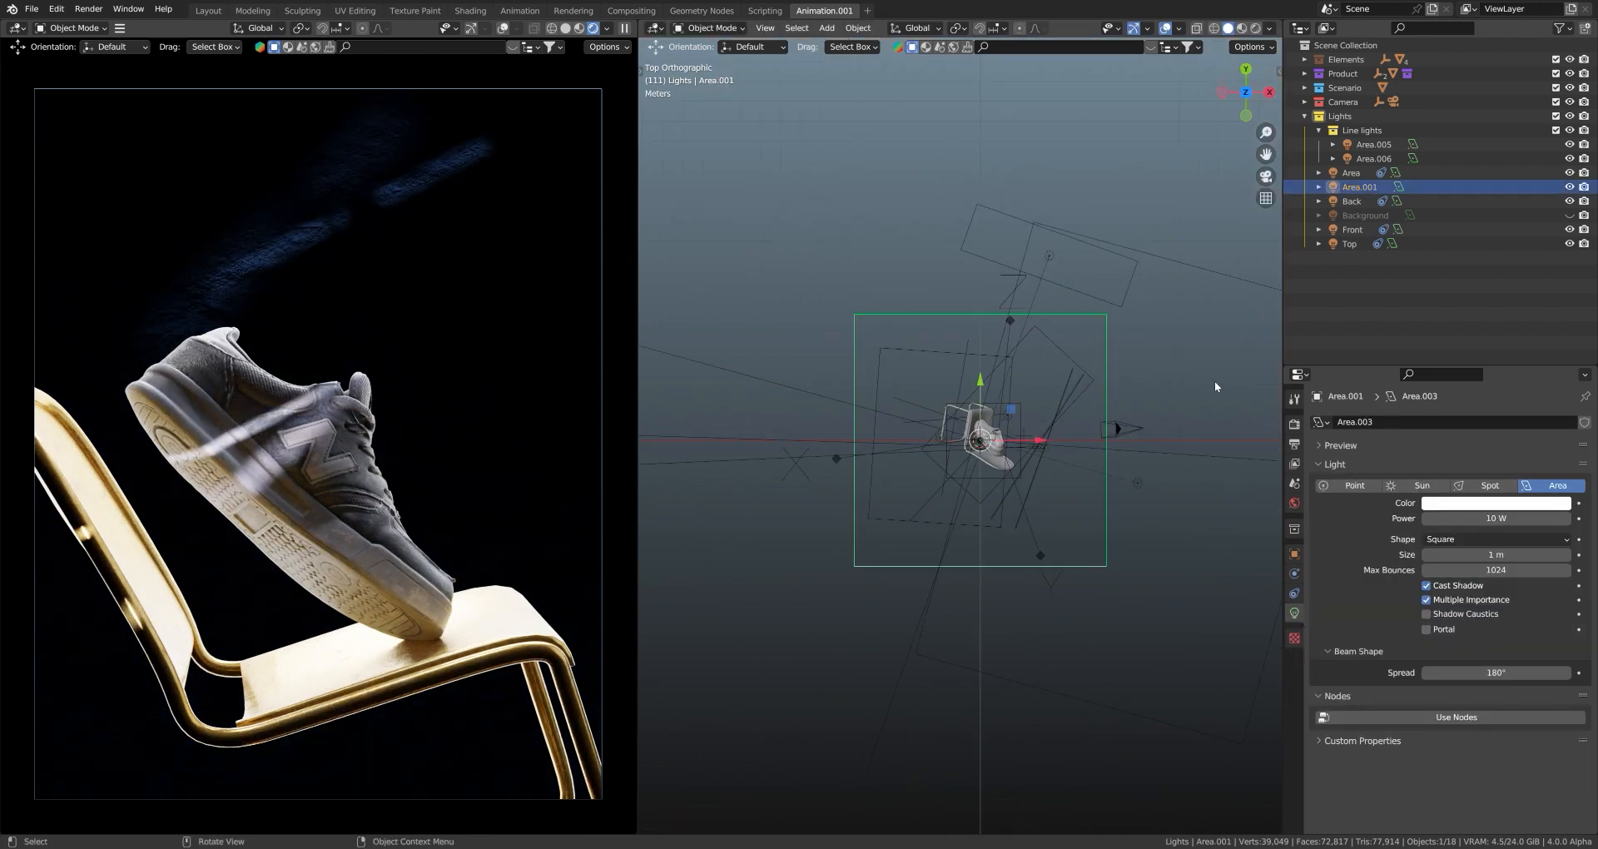
key(s)
key(x)
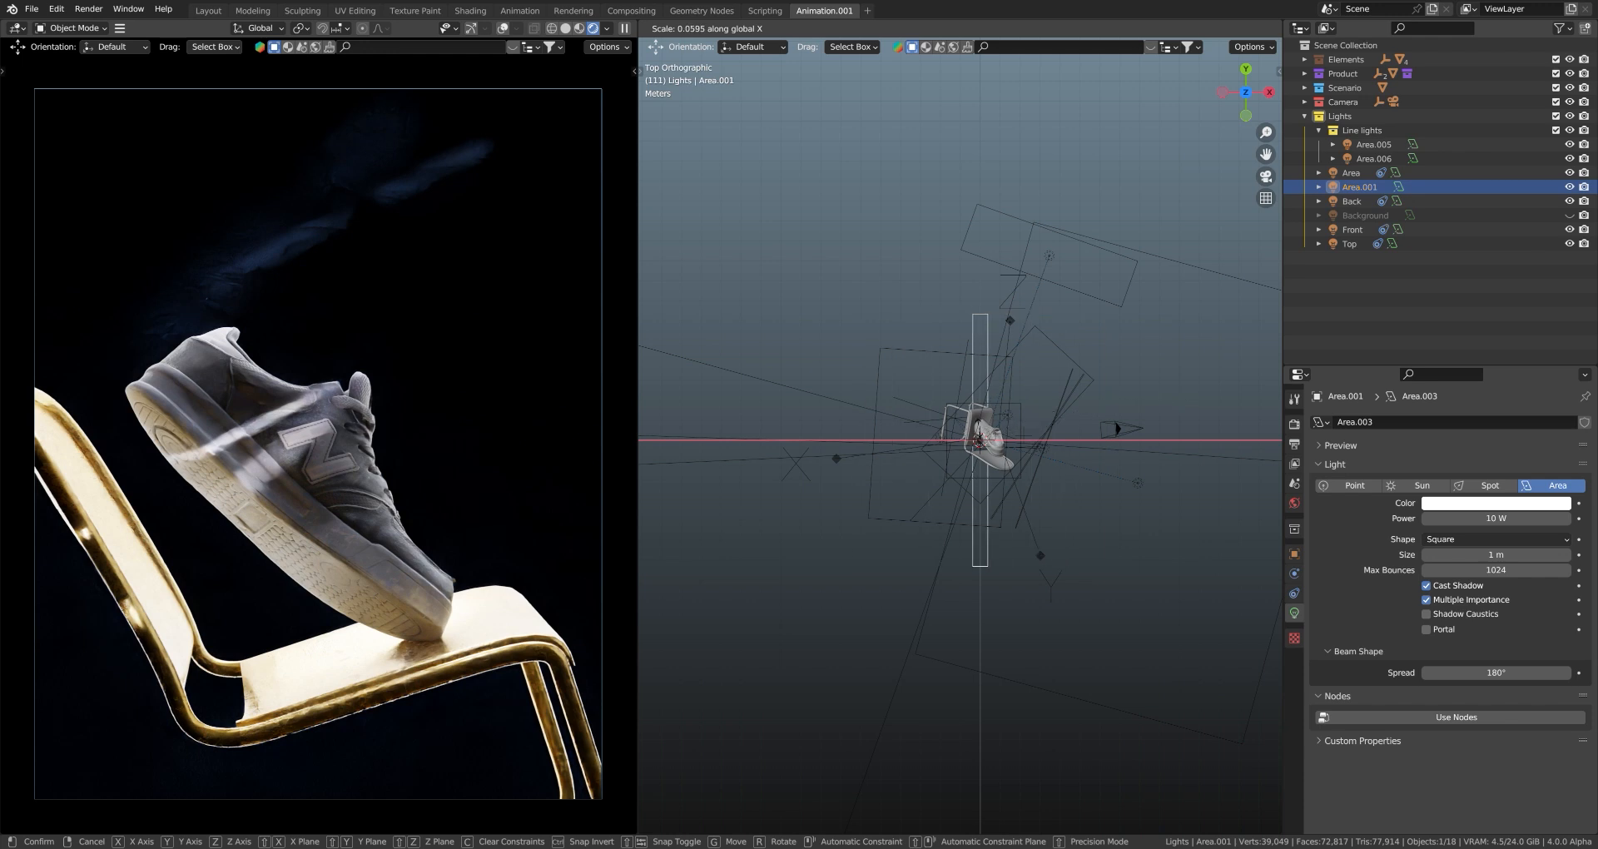
click(1087, 415)
key(Return)
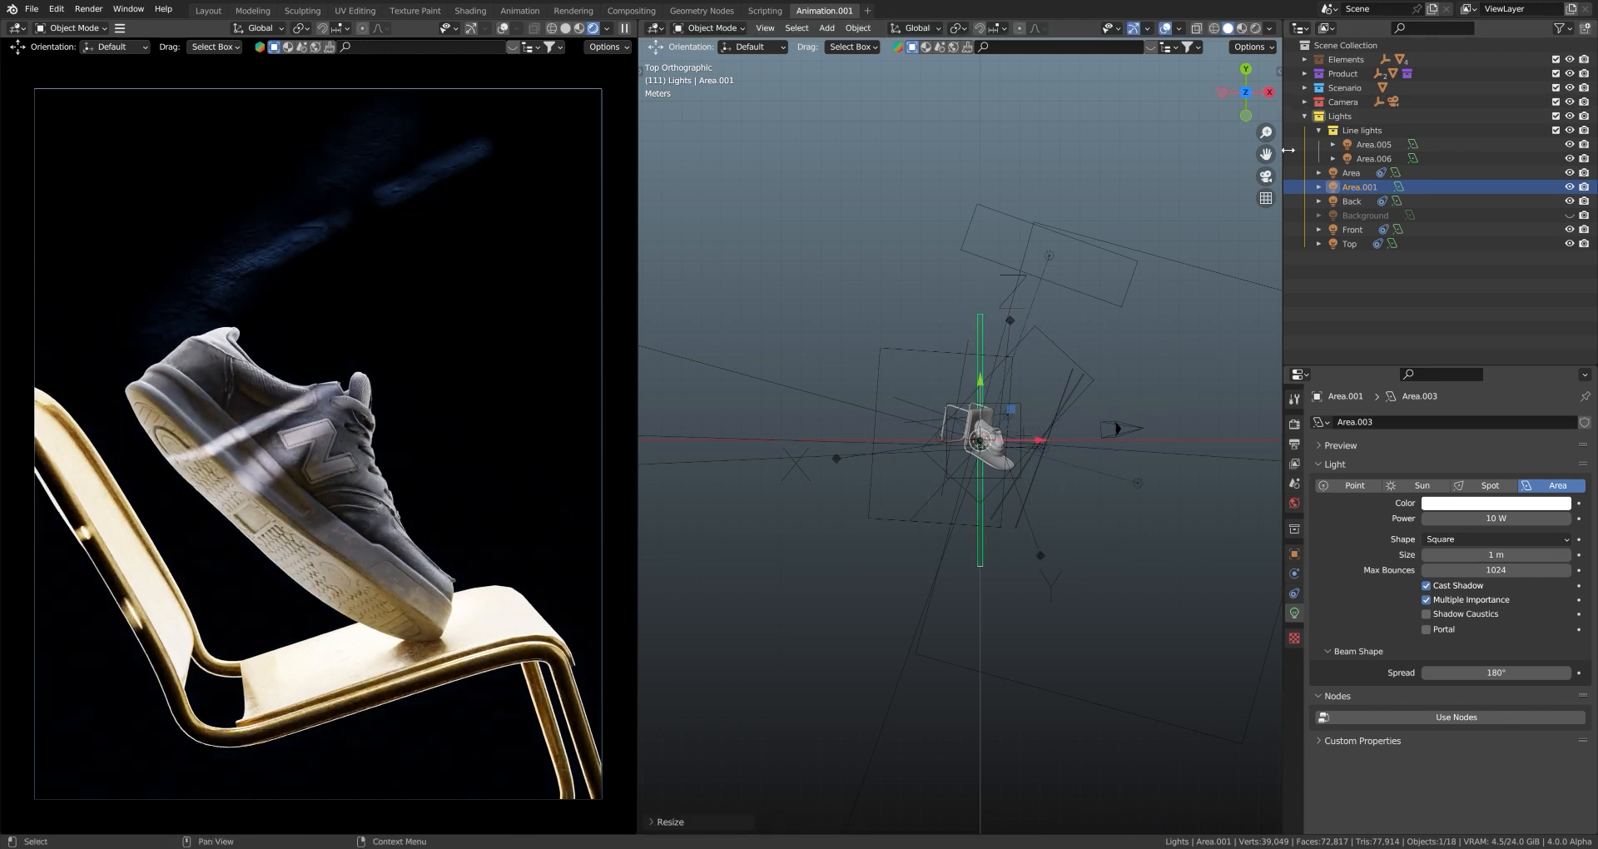
click(1166, 249)
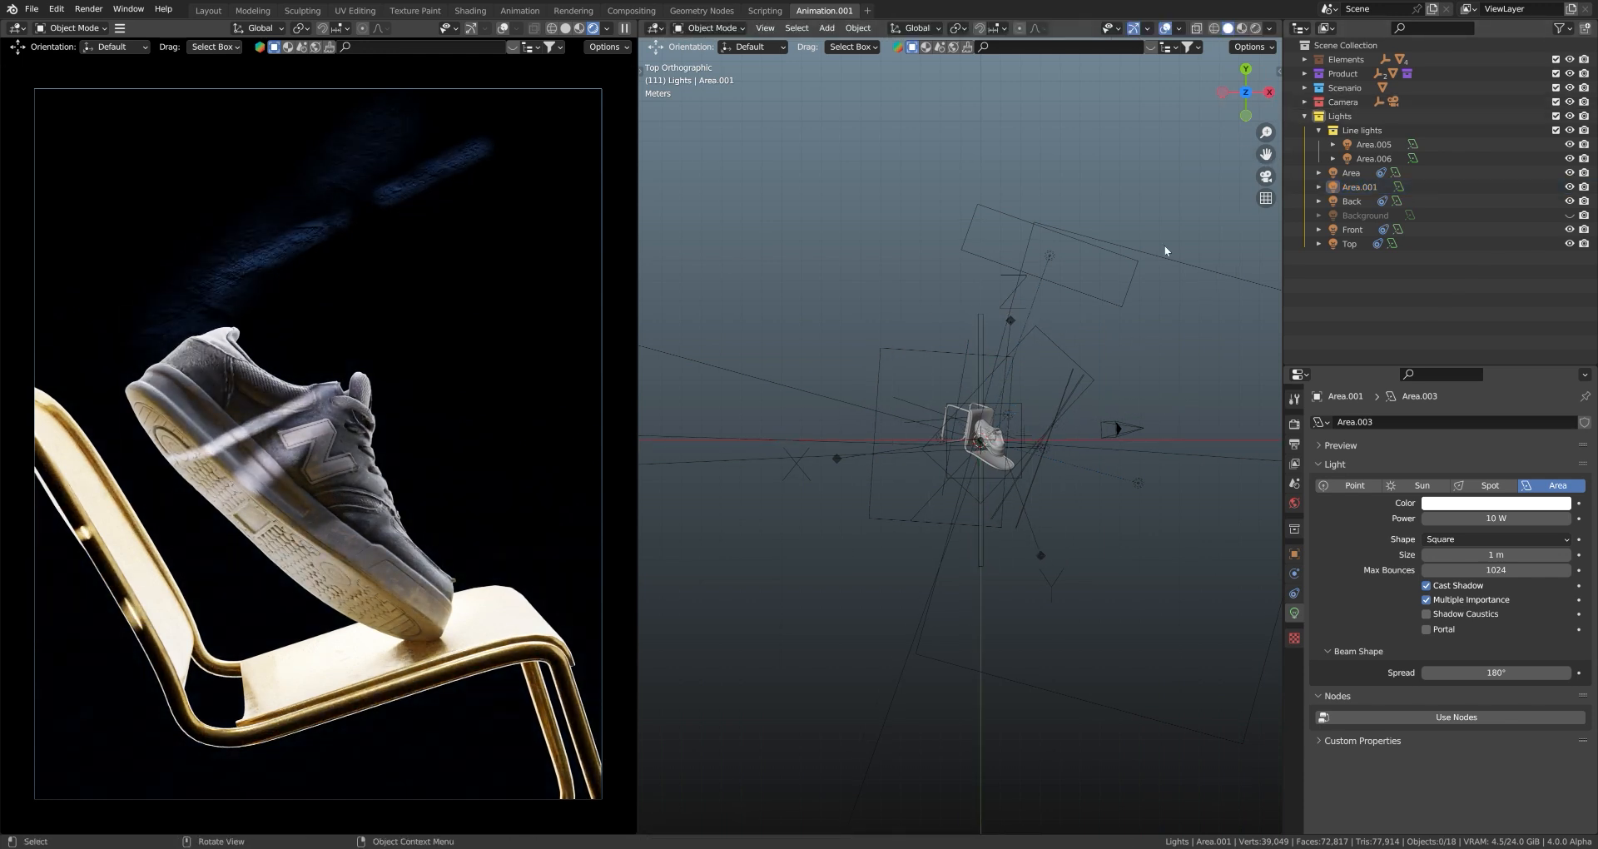
- Select the Back and Area lights around the shoe and remove the added Area.001 strip light
middle_drag(1156, 253, 875, 265)
click(1047, 430)
middle_drag(1047, 430, 867, 357)
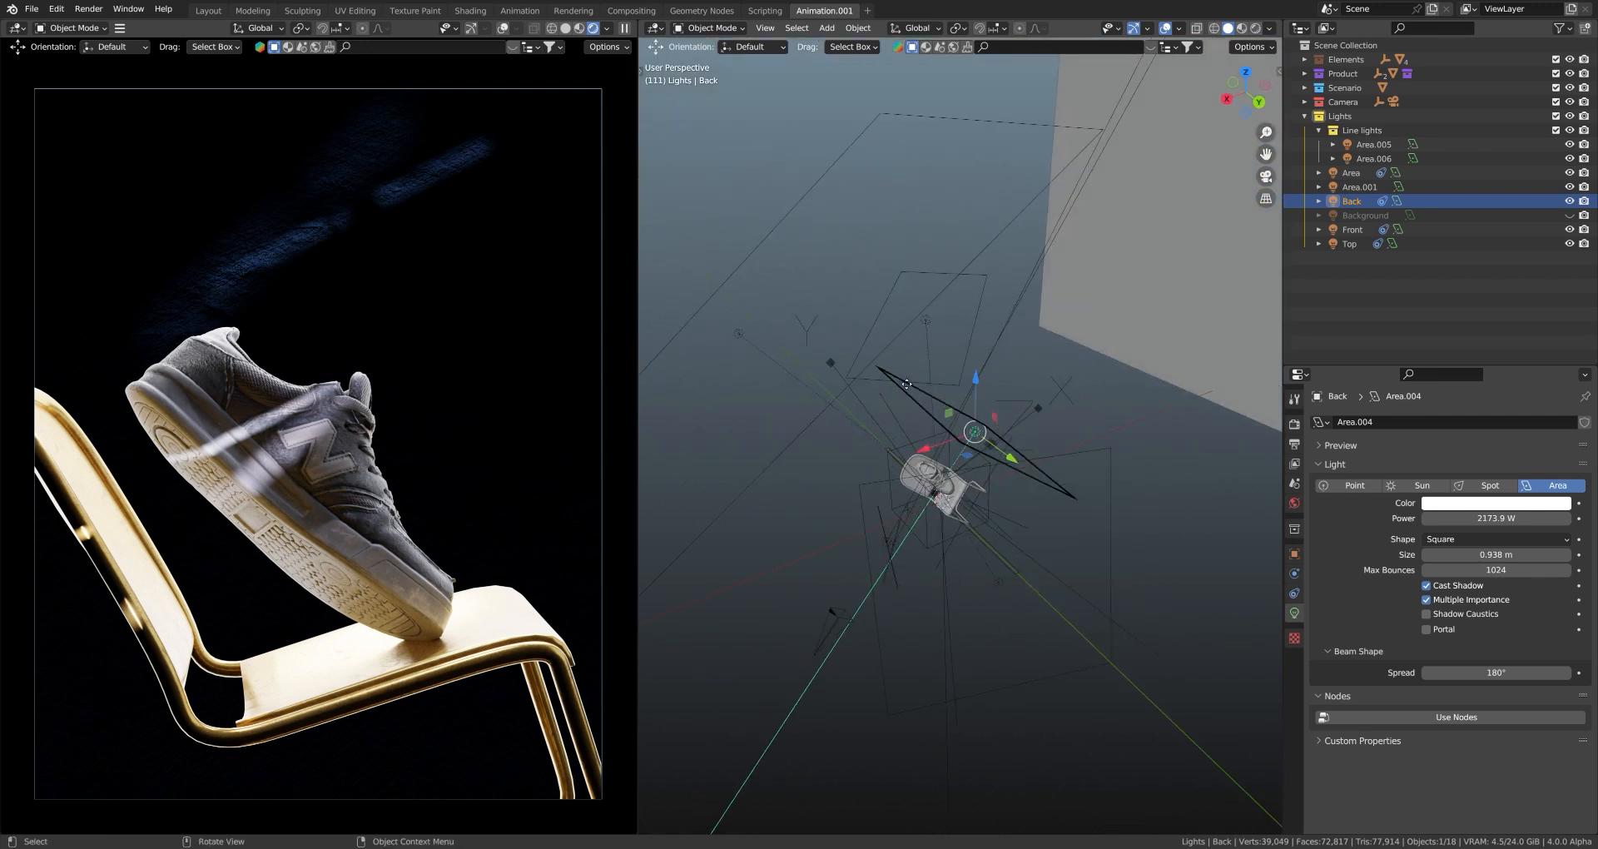
click(877, 599)
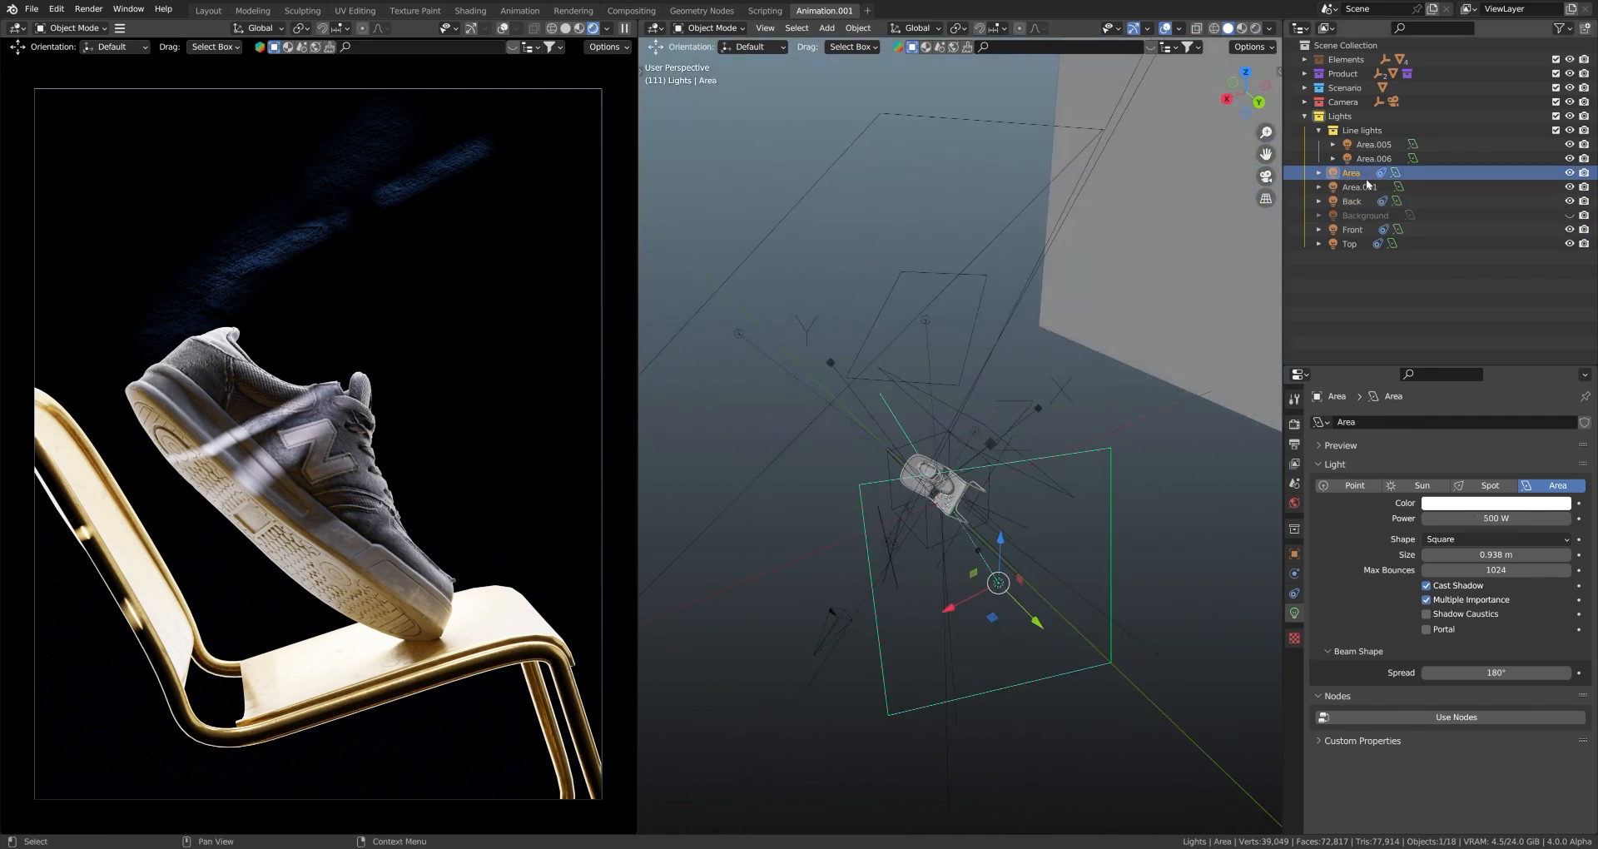
middle_drag(877, 599, 923, 533)
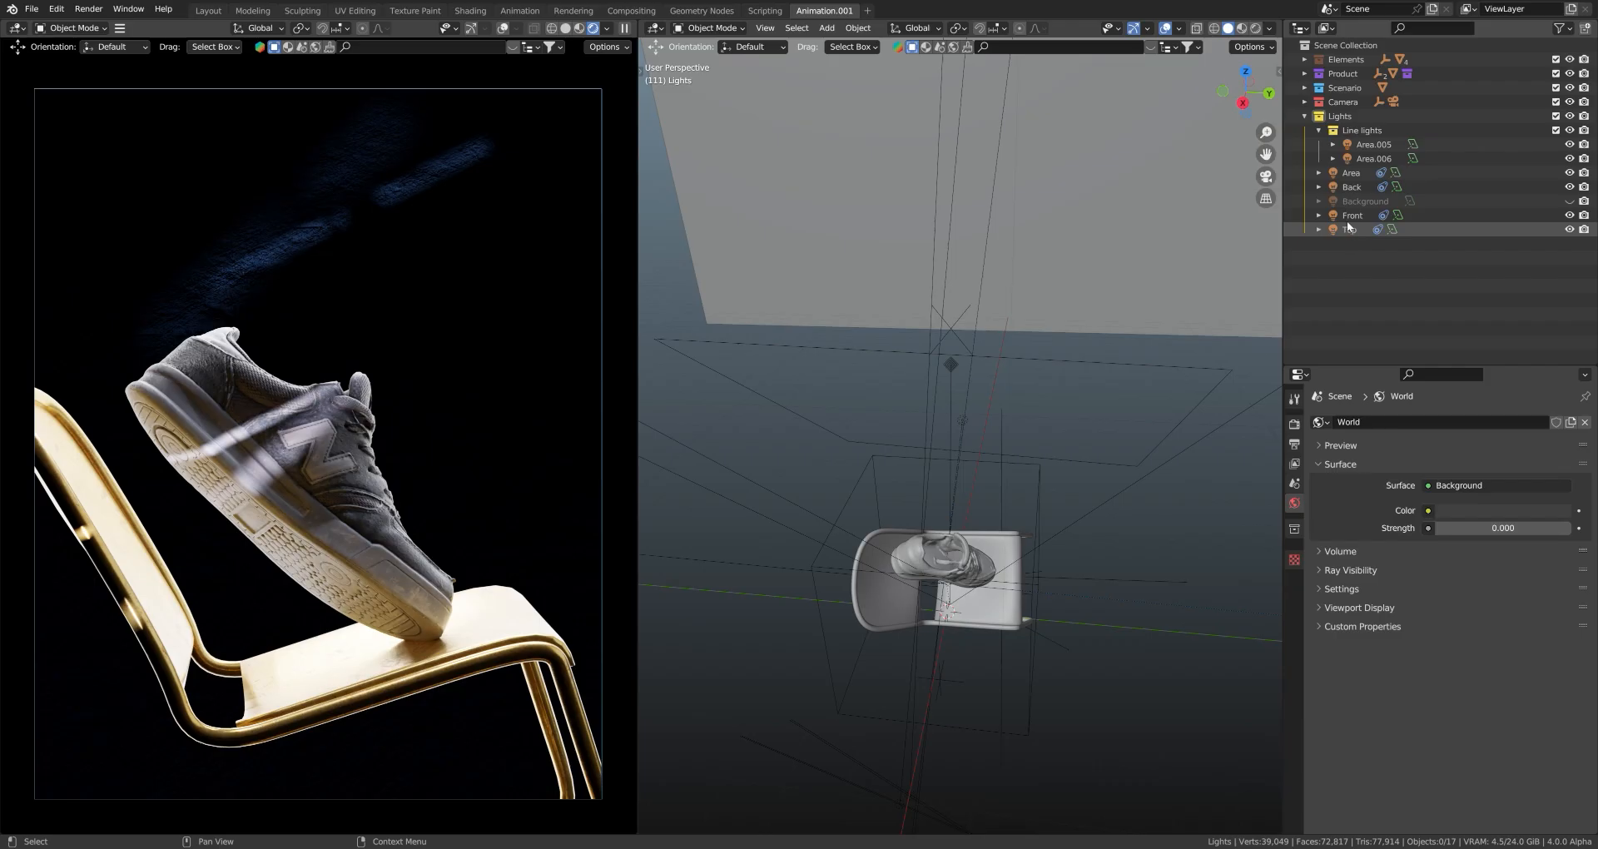
- Review the Top, Front, Back and Area lights one by one and toggle the Background light's visibility
click(1349, 228)
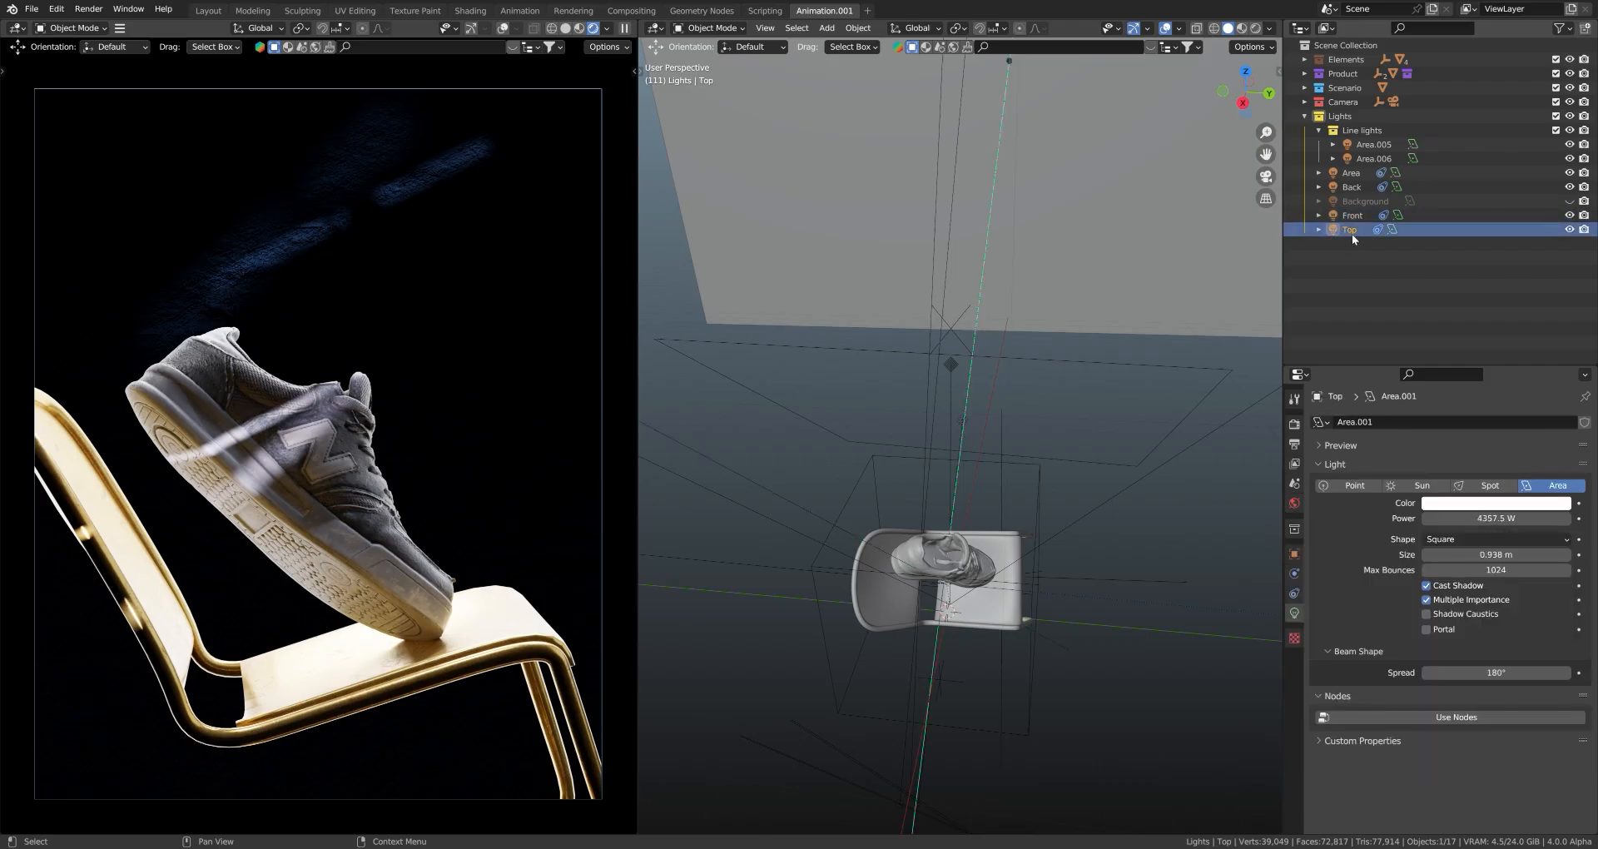
click(1364, 214)
click(1362, 187)
click(1356, 174)
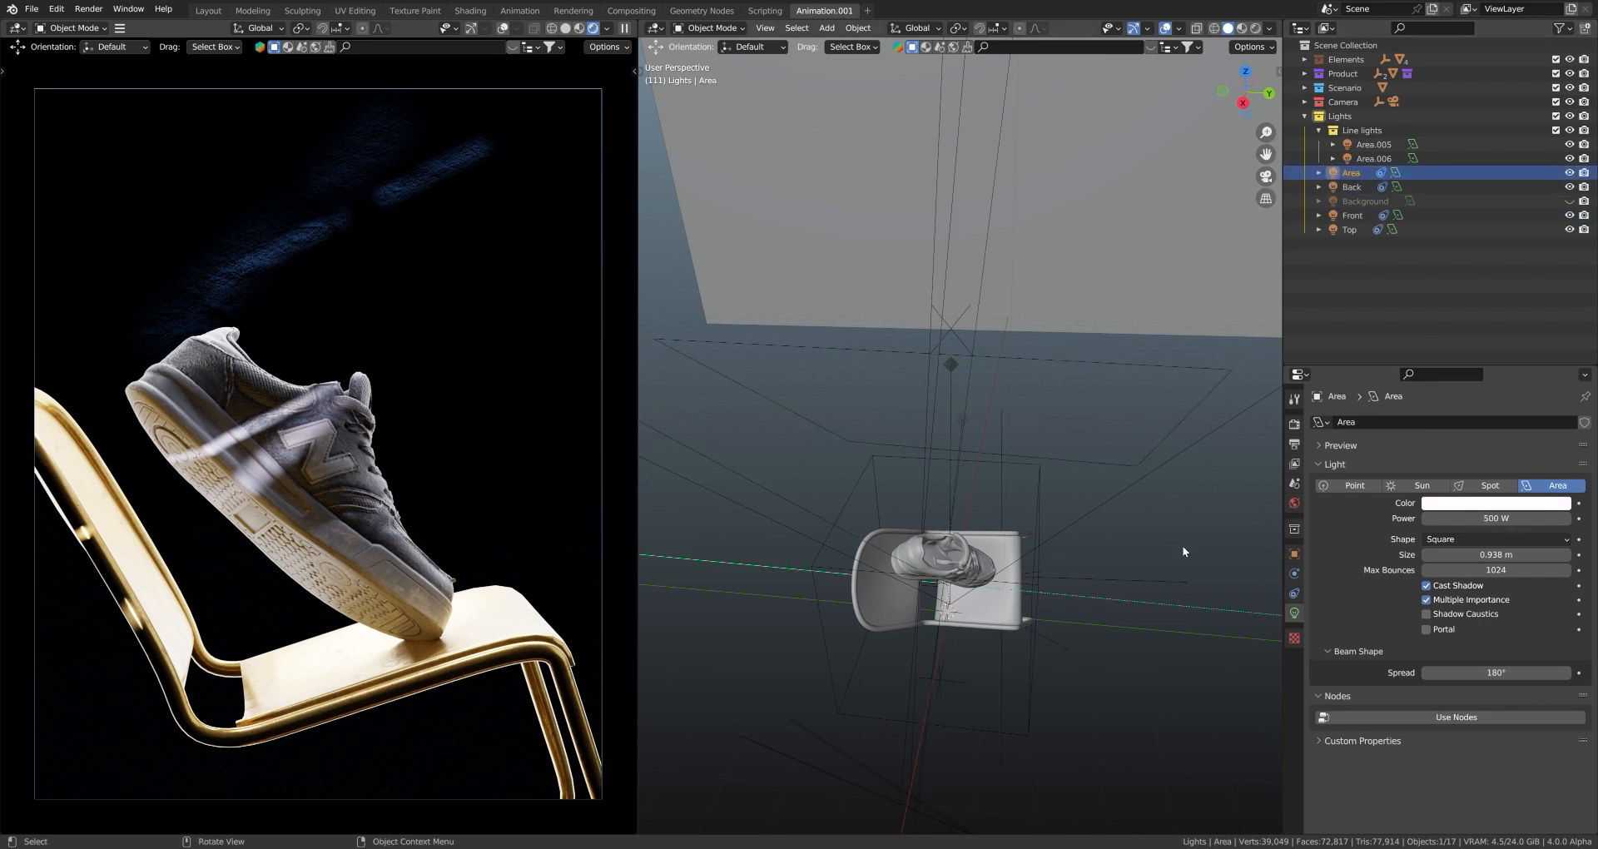
middle_drag(1001, 447, 1018, 412)
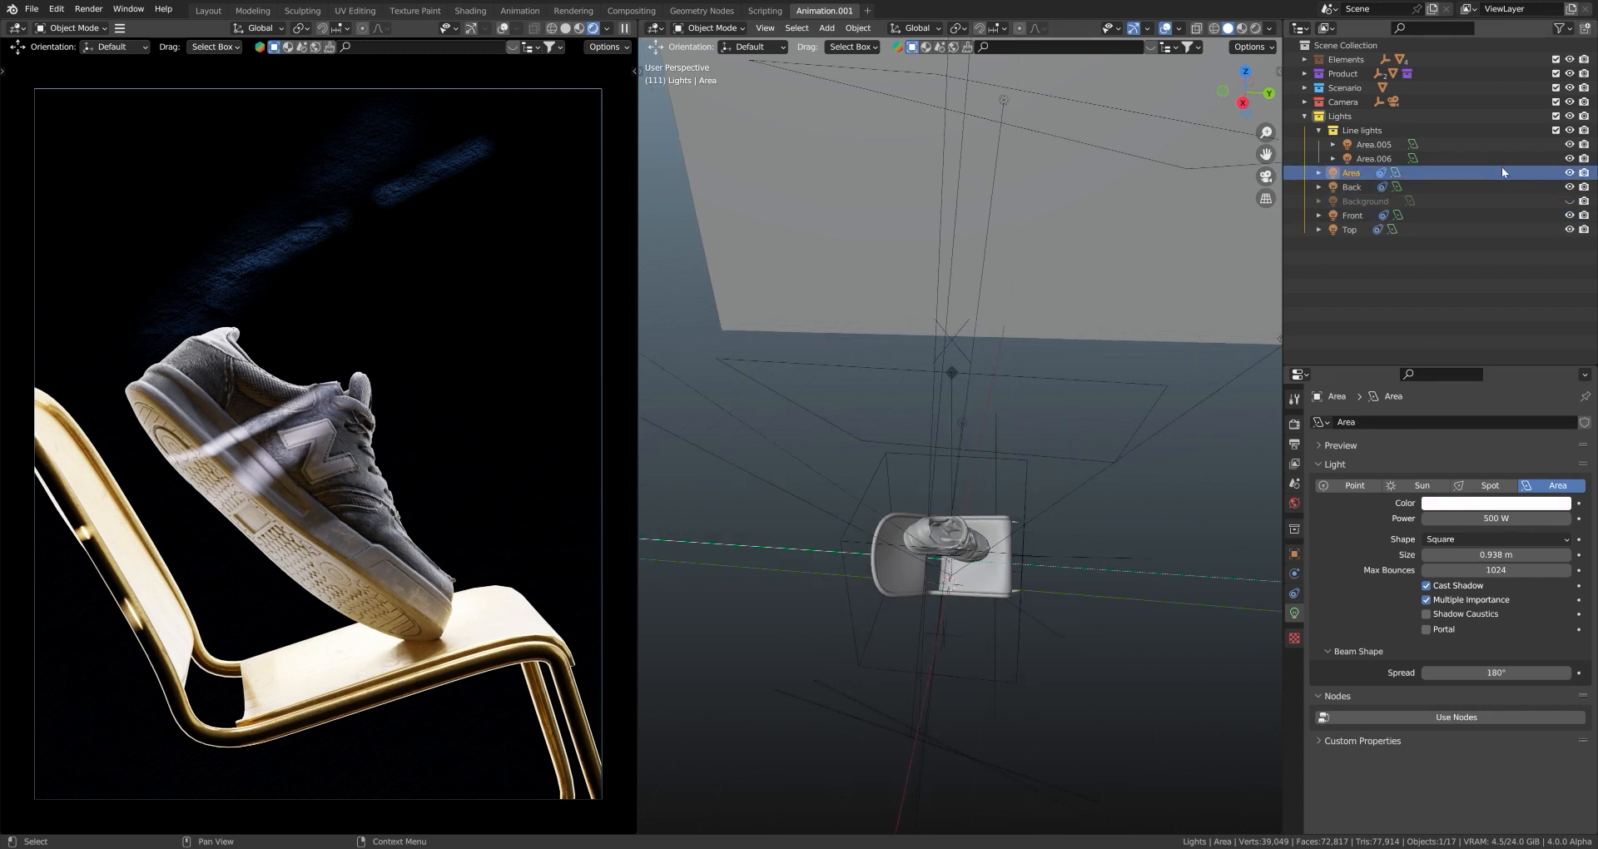
click(1569, 201)
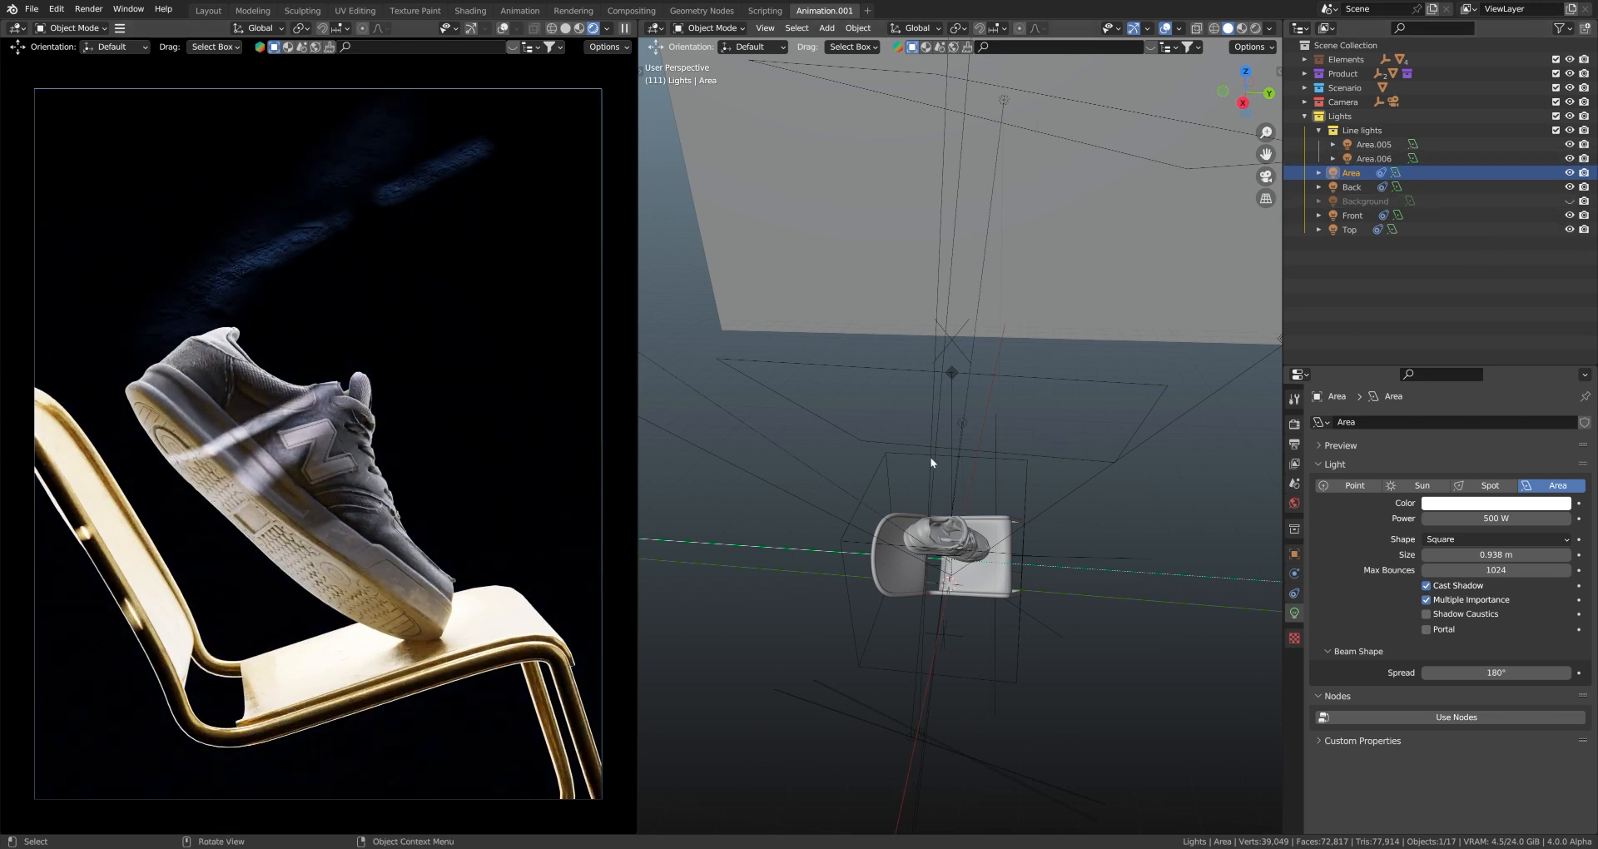
middle_drag(1008, 567, 1034, 514)
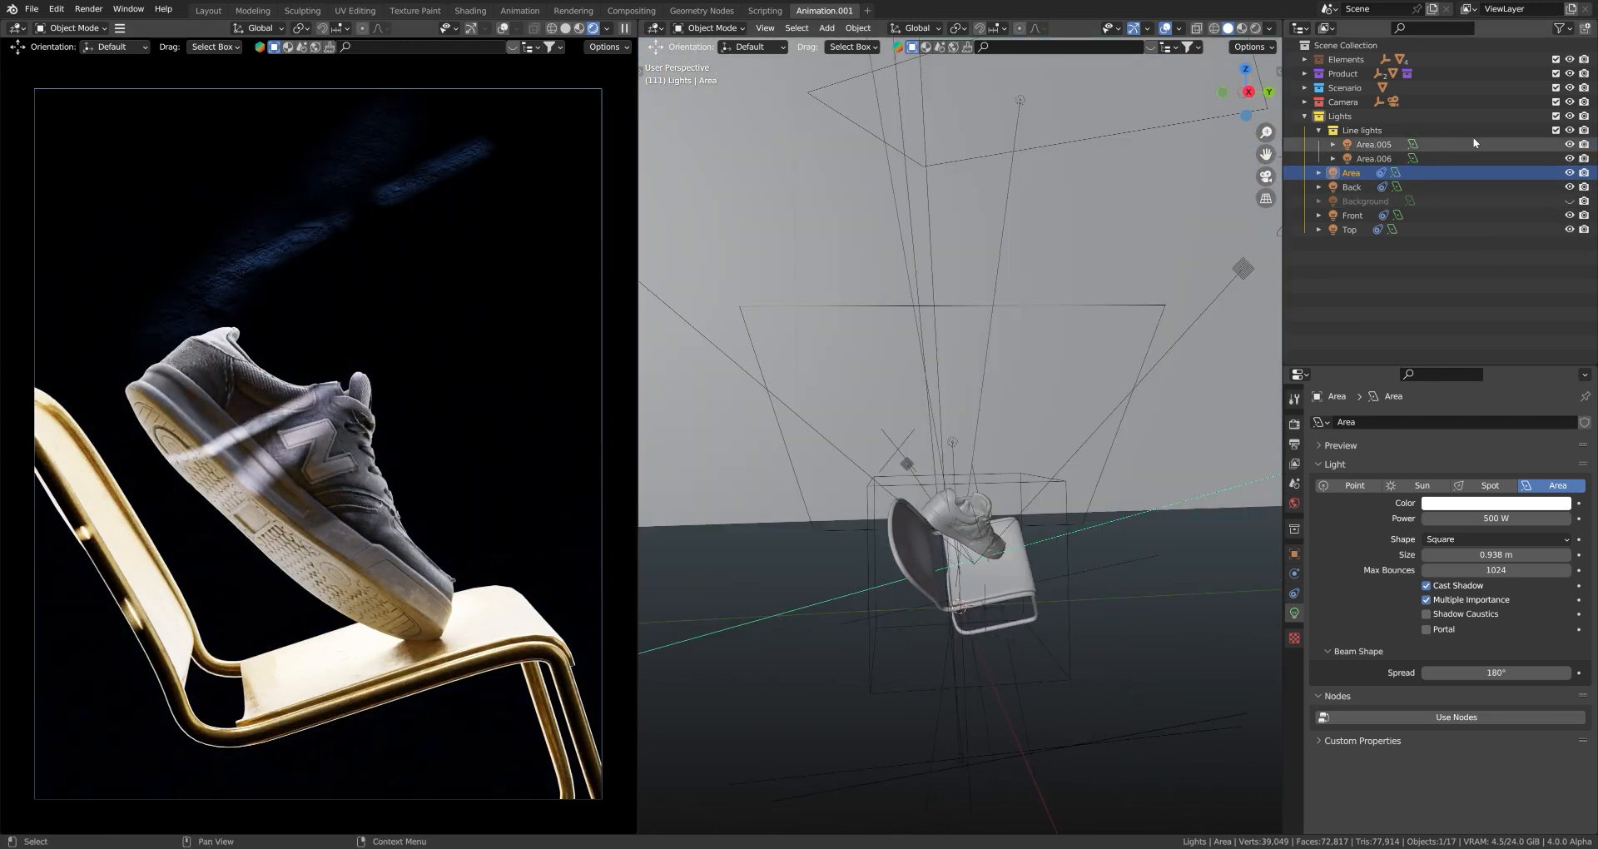